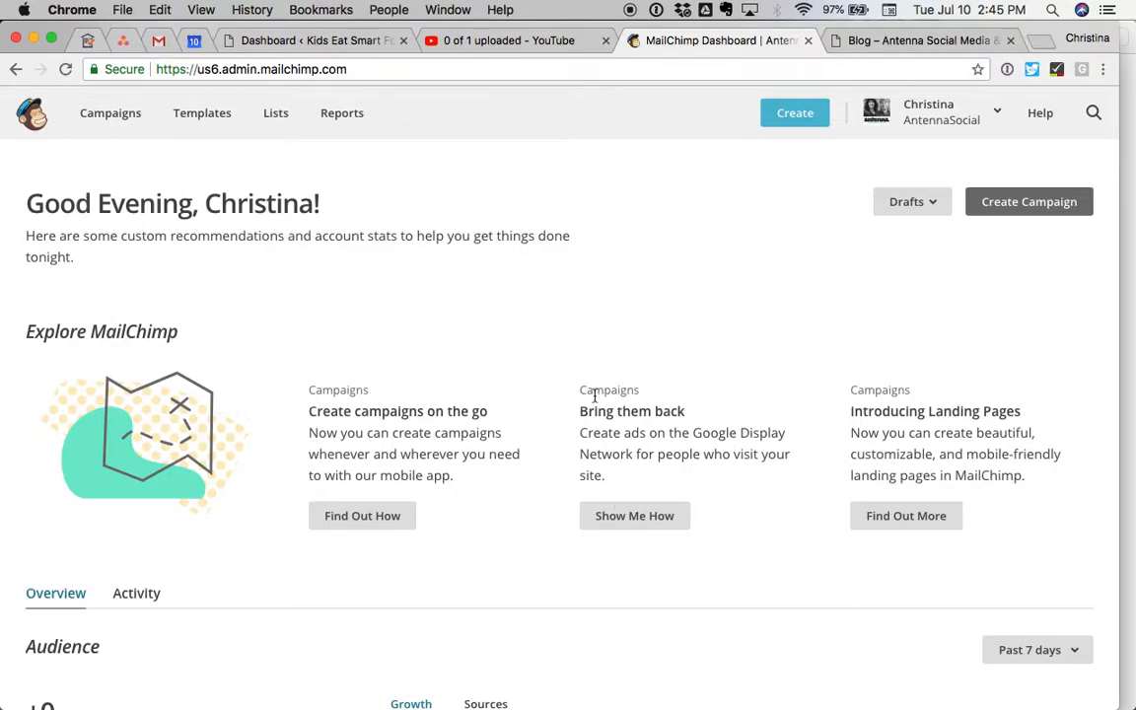
Step: Switch to the Antenna blog, dismiss the chat pop-up, and read through the Free Bootcamp & $75 Off Program post
{"action": "left_click", "coordinate": [900, 42]}
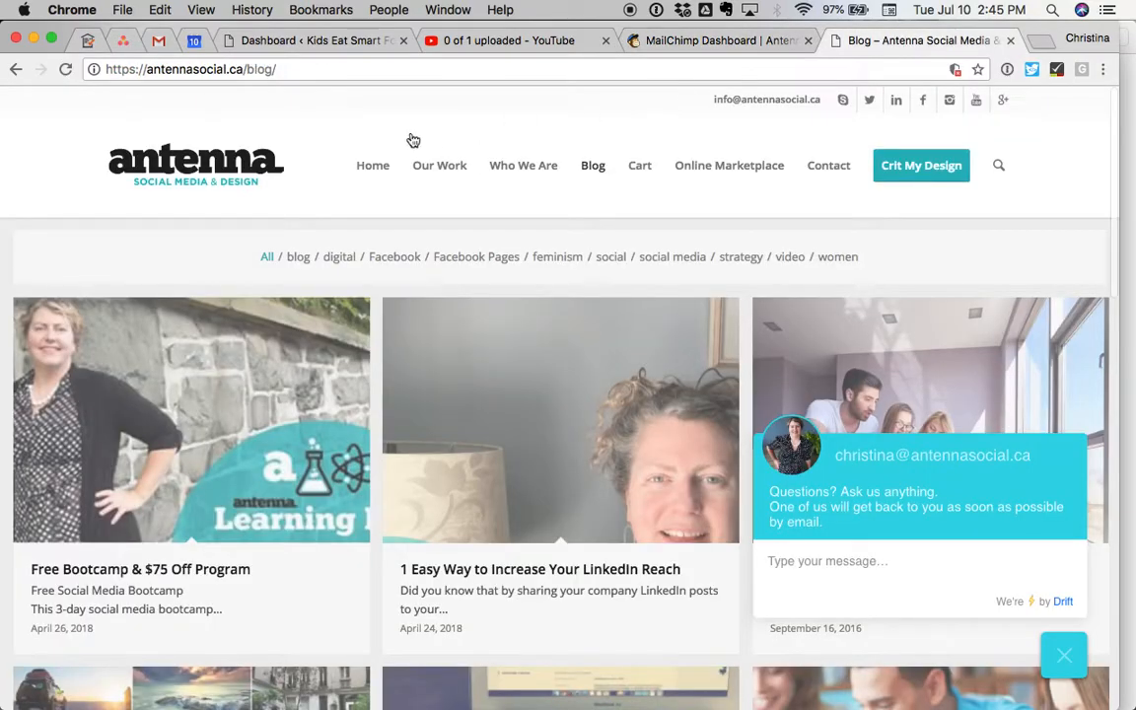
{"action": "left_click", "coordinate": [1065, 655]}
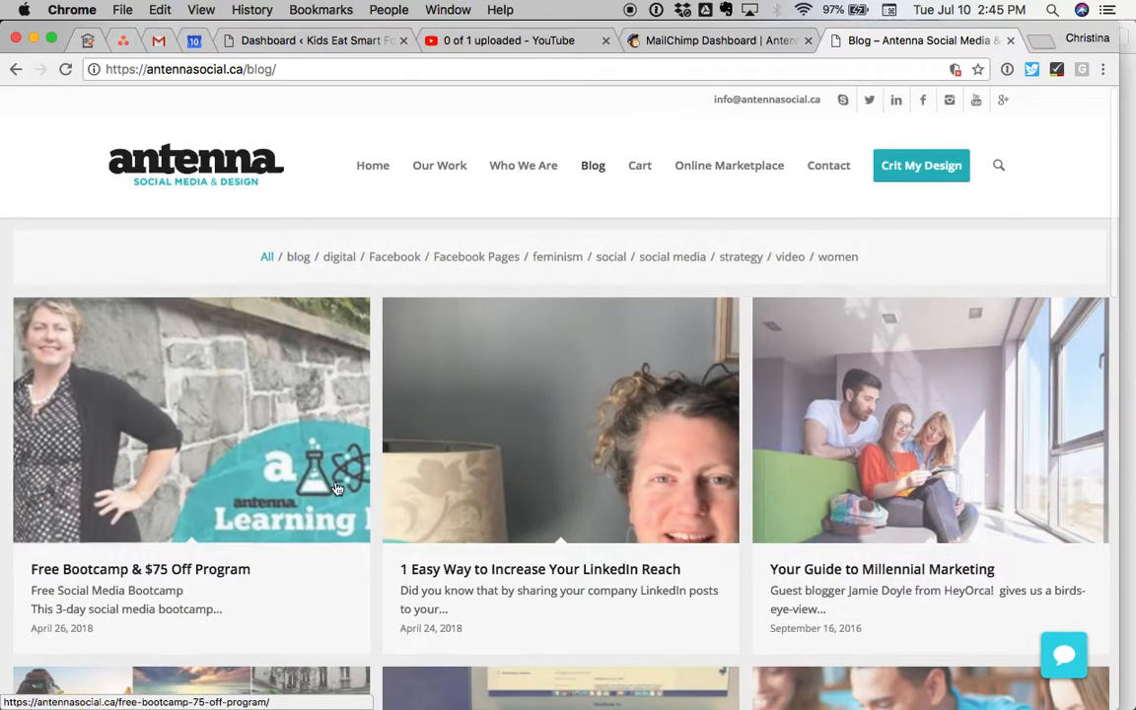
{"action": "left_click", "coordinate": [208, 446]}
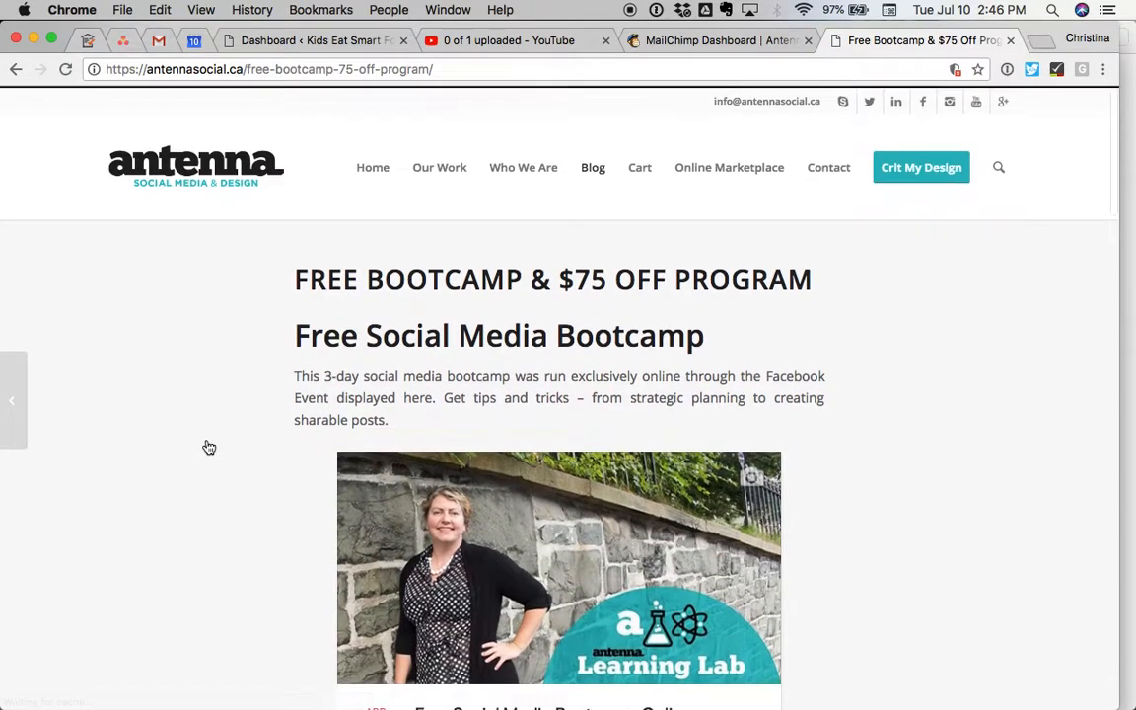
{"action": "scroll", "coordinate": [209, 447], "scroll_direction": "down", "scroll_amount": 5}
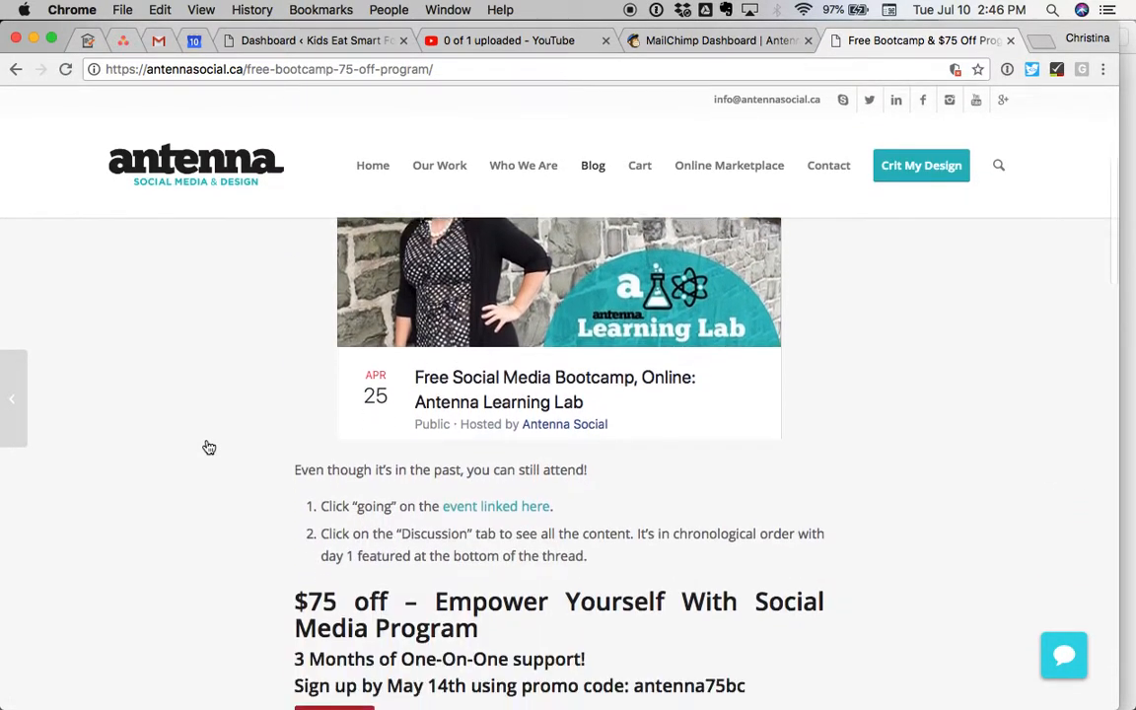
{"action": "scroll", "coordinate": [209, 448], "scroll_direction": "up", "scroll_amount": 5}
{"action": "scroll", "coordinate": [570, 515], "scroll_direction": "down", "scroll_amount": 1}
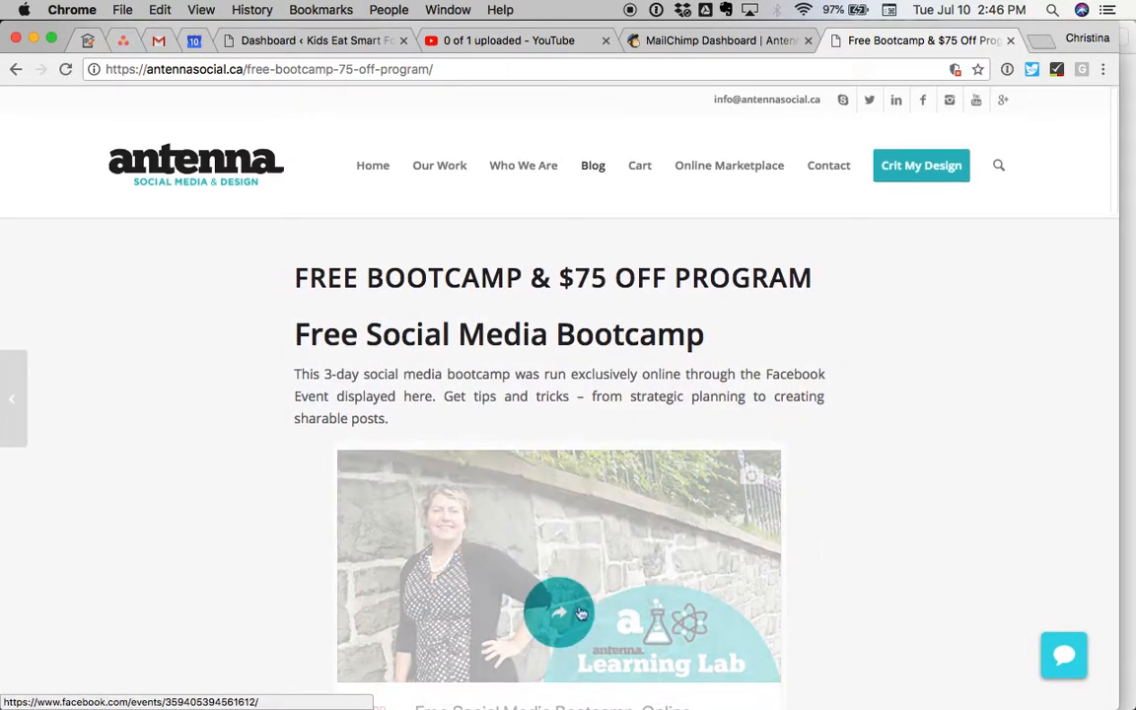
{"action": "scroll", "coordinate": [482, 563], "scroll_direction": "down", "scroll_amount": 1}
{"action": "scroll", "coordinate": [482, 562], "scroll_direction": "down", "scroll_amount": 5}
{"action": "scroll", "coordinate": [480, 554], "scroll_direction": "up", "scroll_amount": 2}
{"action": "scroll", "coordinate": [478, 552], "scroll_direction": "down", "scroll_amount": 3}
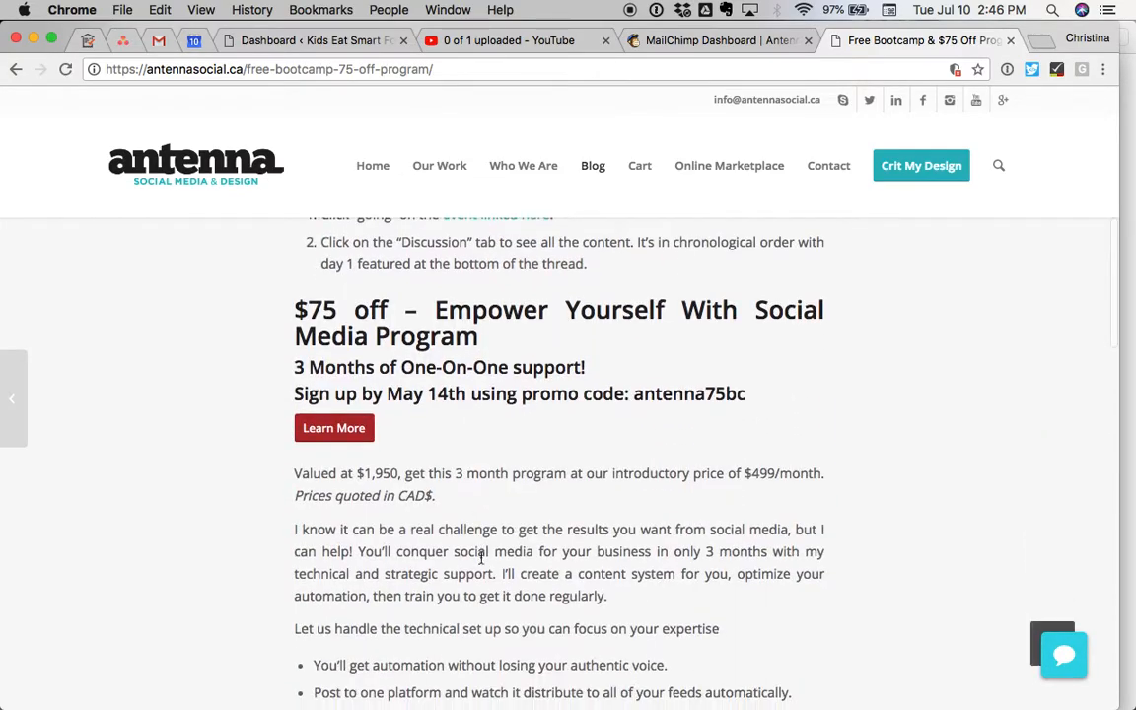
{"action": "scroll", "coordinate": [444, 385], "scroll_direction": "down", "scroll_amount": 3}
{"action": "scroll", "coordinate": [449, 533], "scroll_direction": "down", "scroll_amount": 5}
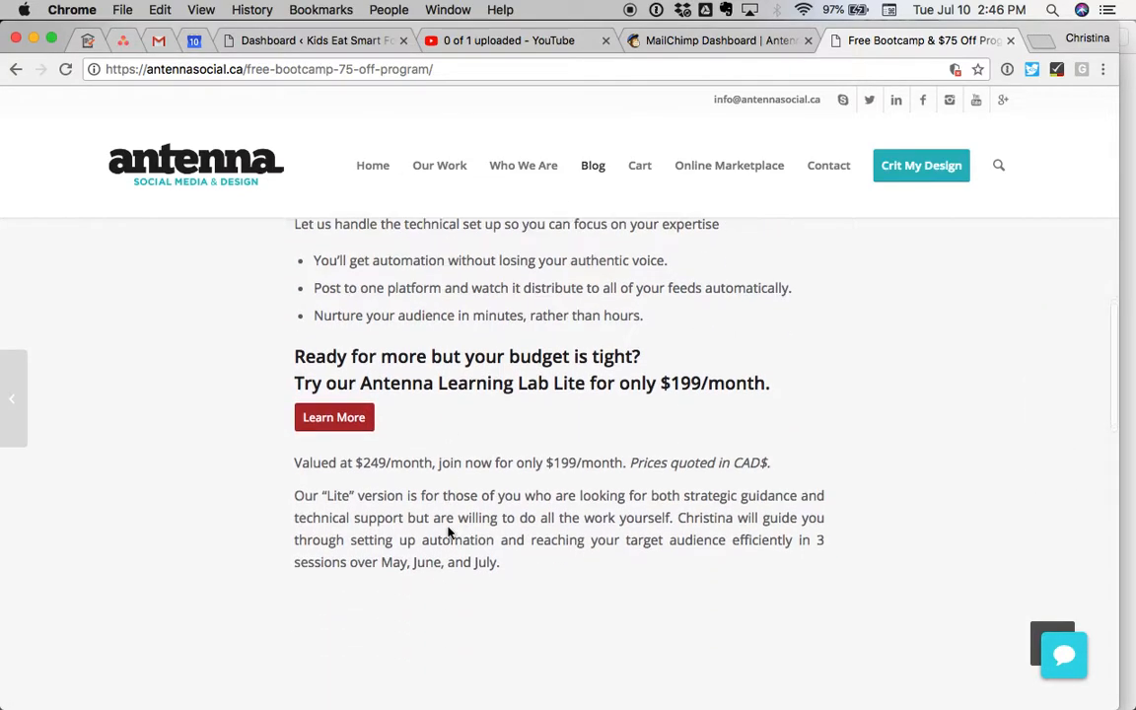
{"action": "scroll", "coordinate": [448, 532], "scroll_direction": "up", "scroll_amount": 15}
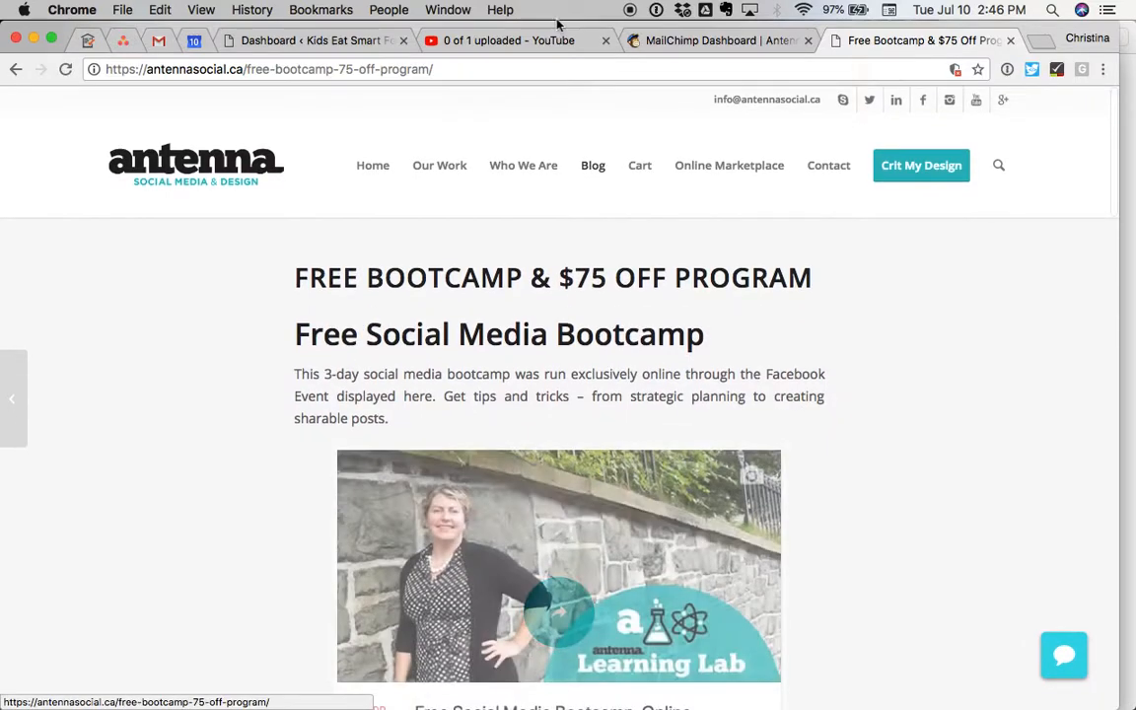
Step: Return to MailChimp and create a new automated email campaign of the Share blog updates type
{"action": "left_click", "coordinate": [677, 47]}
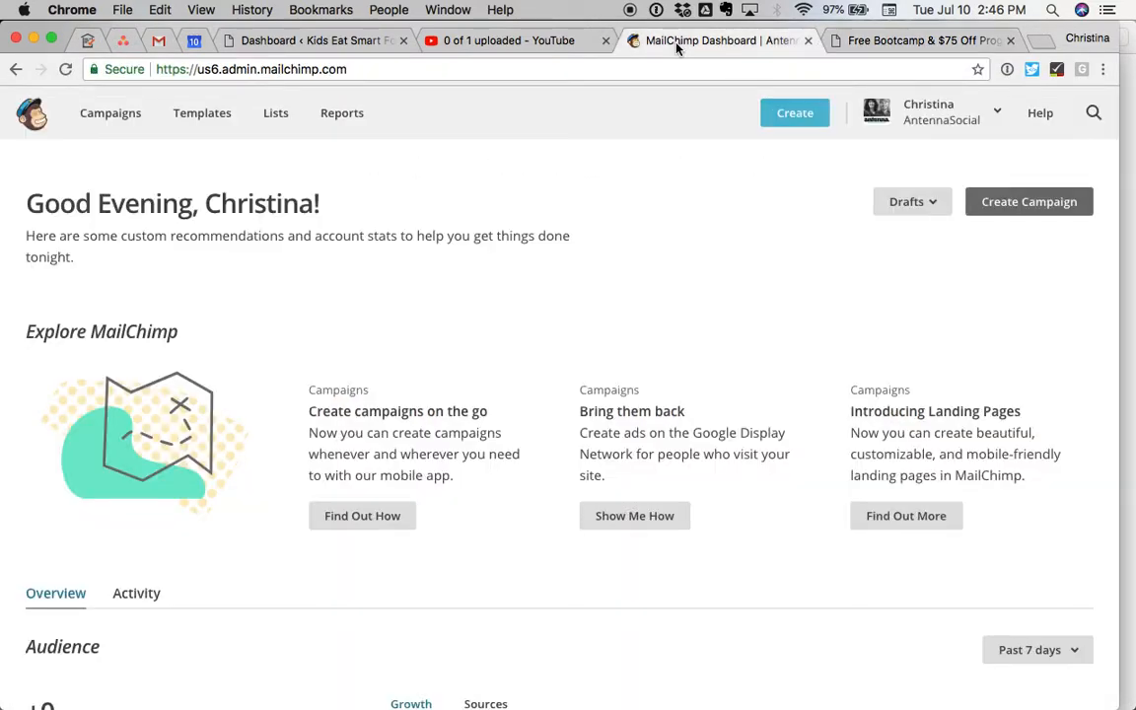
{"action": "left_click", "coordinate": [103, 125]}
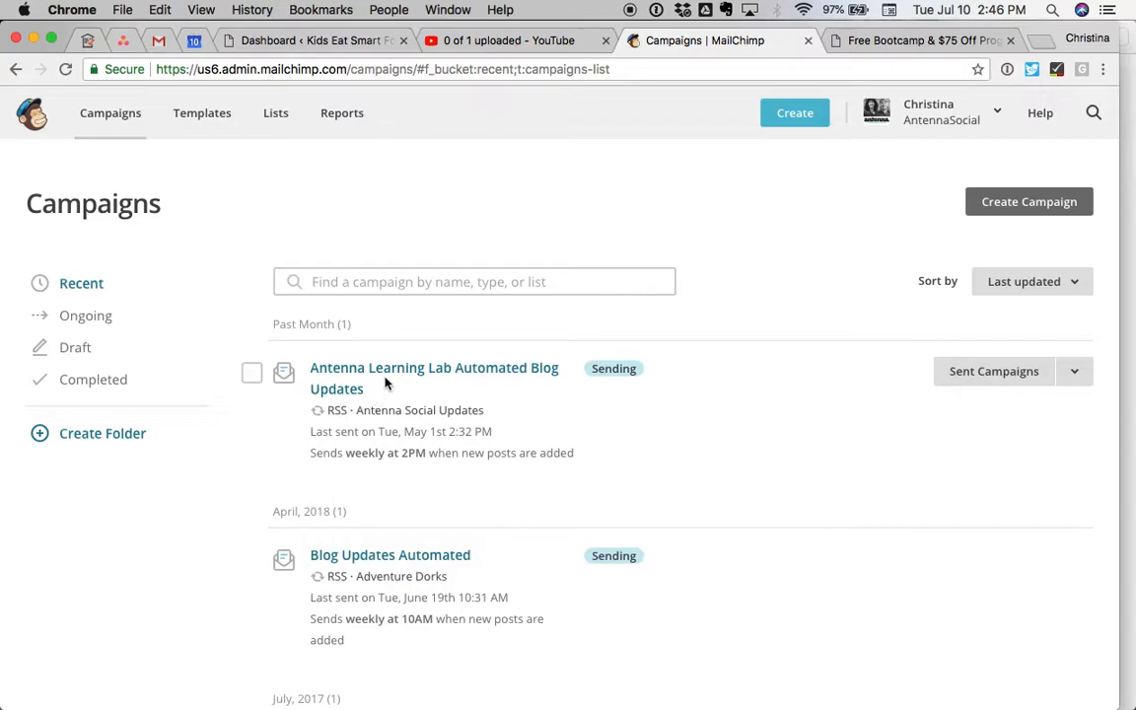
{"action": "left_click", "coordinate": [1015, 207]}
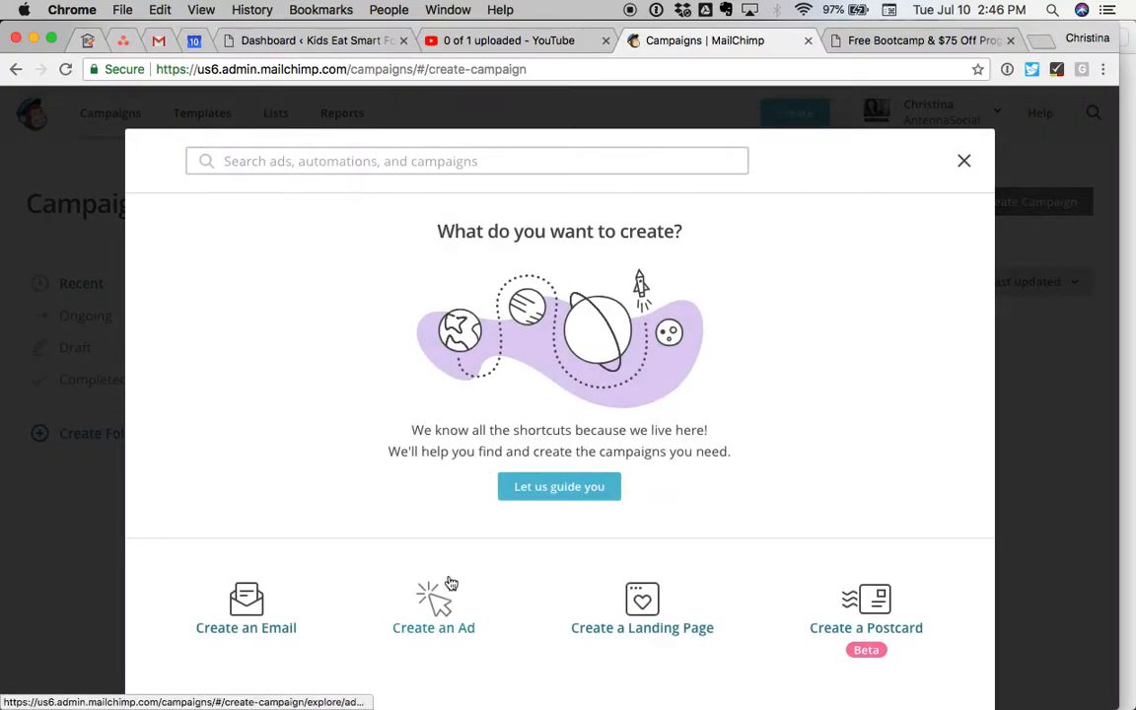
{"action": "left_click", "coordinate": [240, 604]}
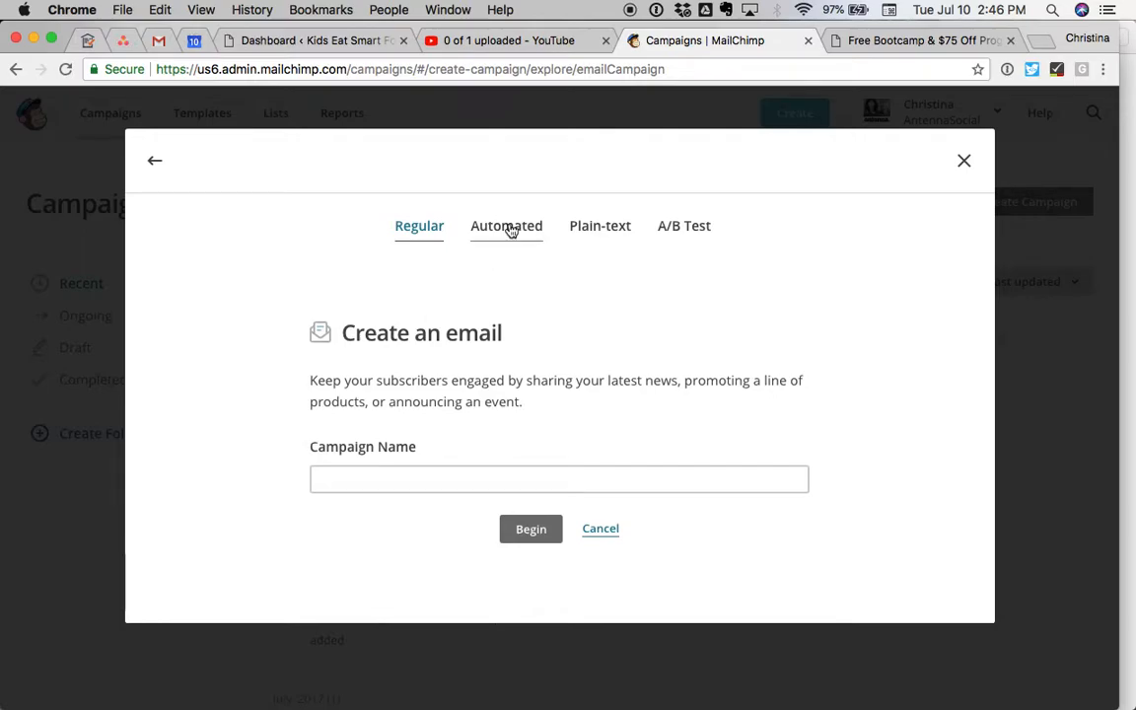
{"action": "left_click", "coordinate": [510, 229]}
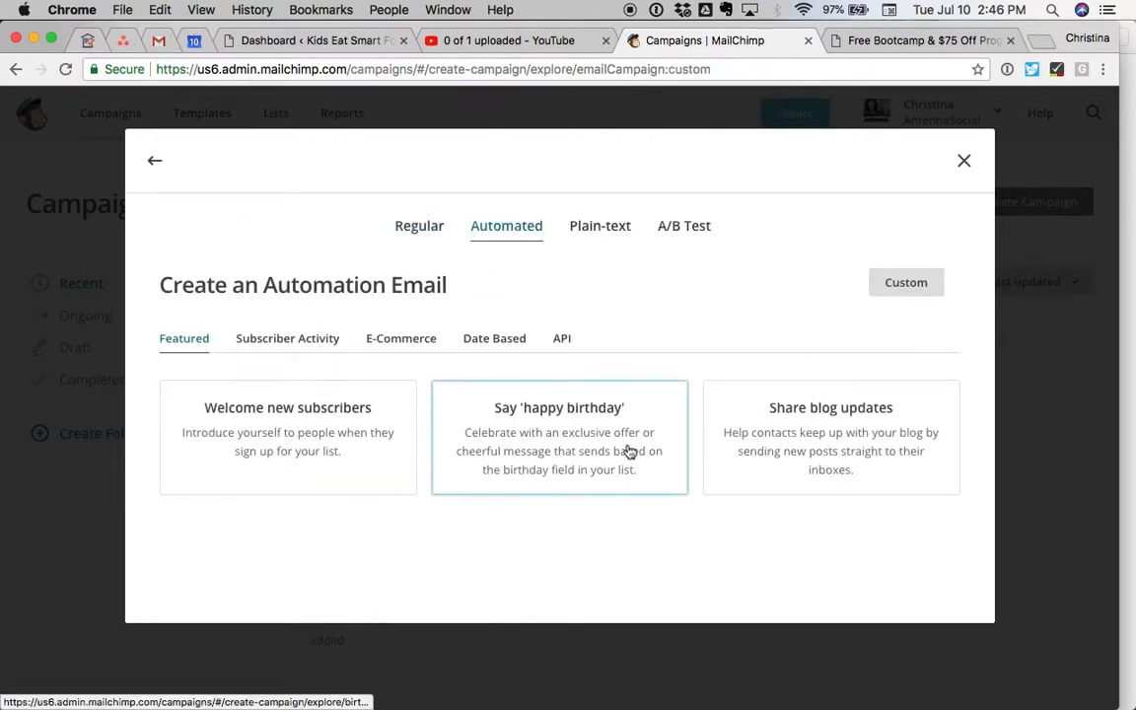
{"action": "left_click", "coordinate": [818, 436]}
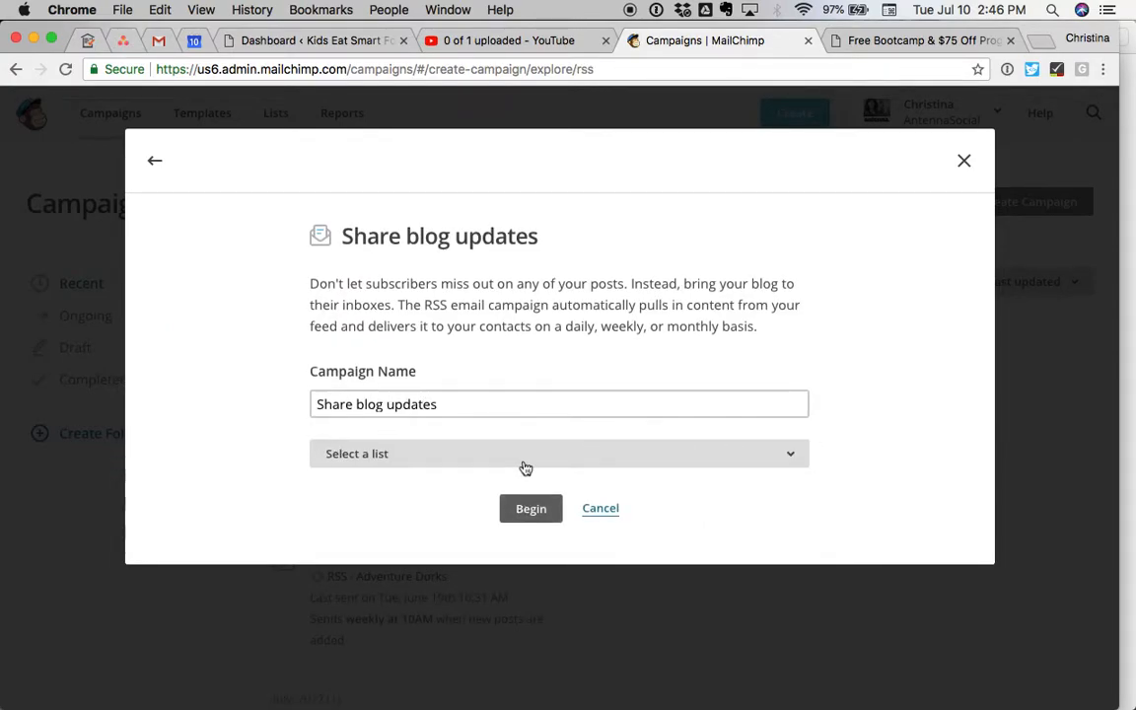
Step: Choose Antenna Social Updates as the campaign's list and begin building the campaign
{"action": "left_click", "coordinate": [471, 456]}
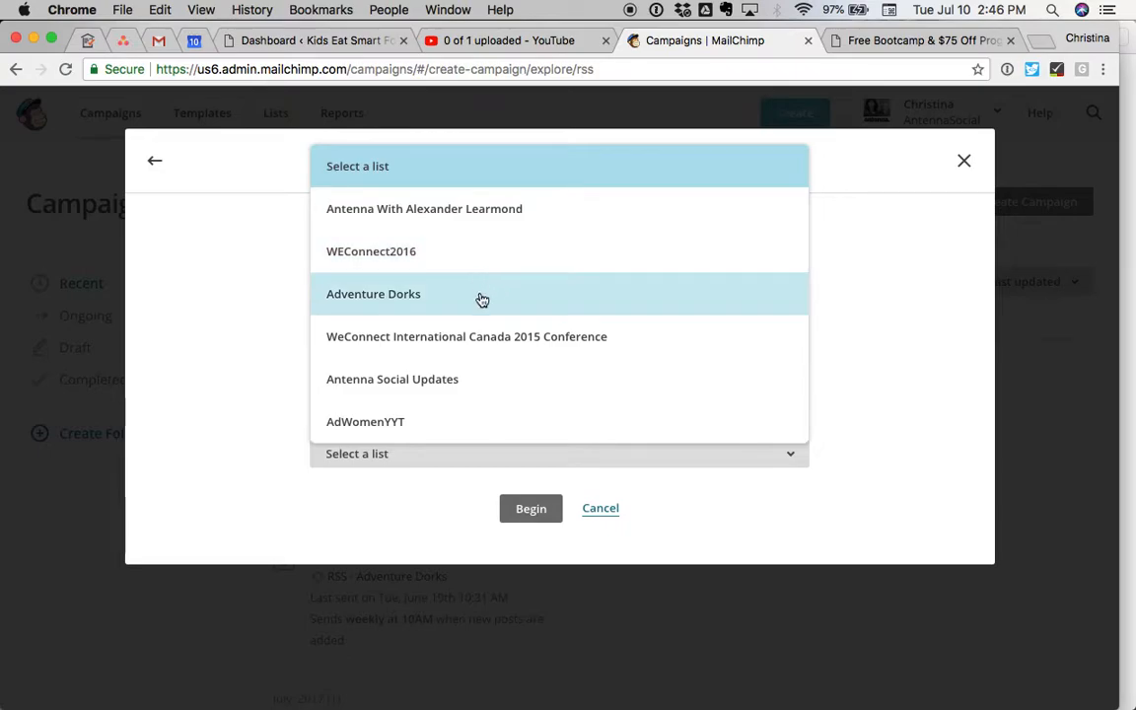
{"action": "left_click", "coordinate": [442, 391]}
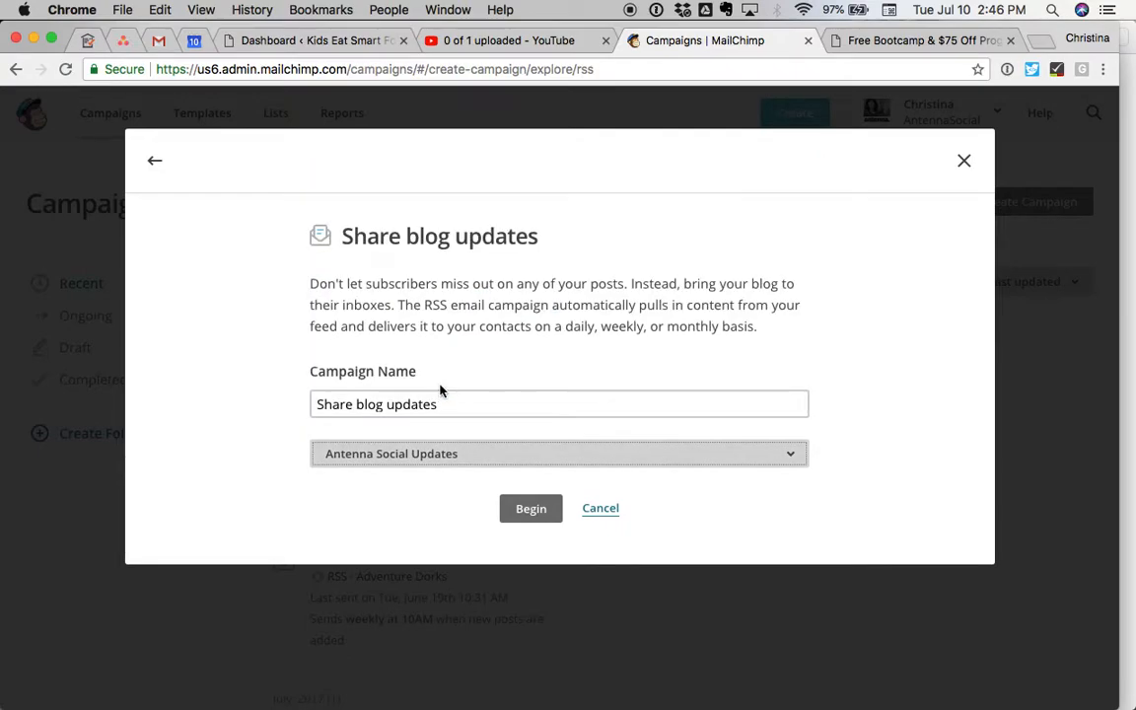
{"action": "left_click", "coordinate": [528, 511]}
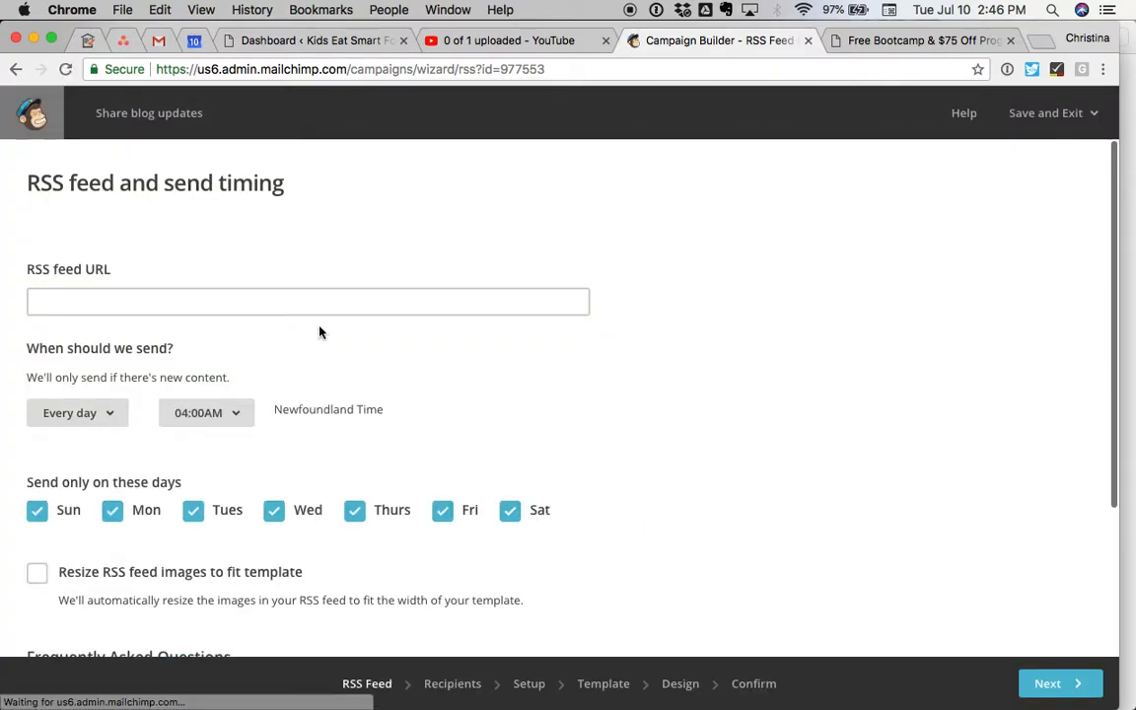
{"action": "left_click", "coordinate": [59, 305]}
{"action": "left_click", "coordinate": [177, 213]}
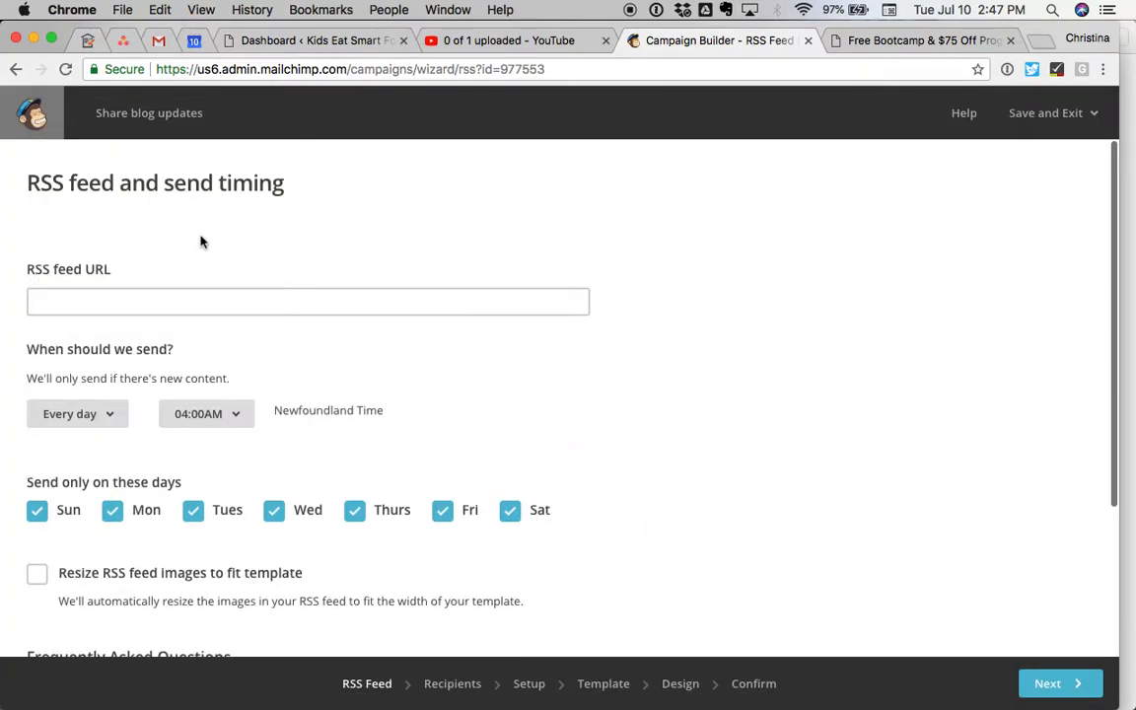
{"action": "left_click", "coordinate": [880, 42]}
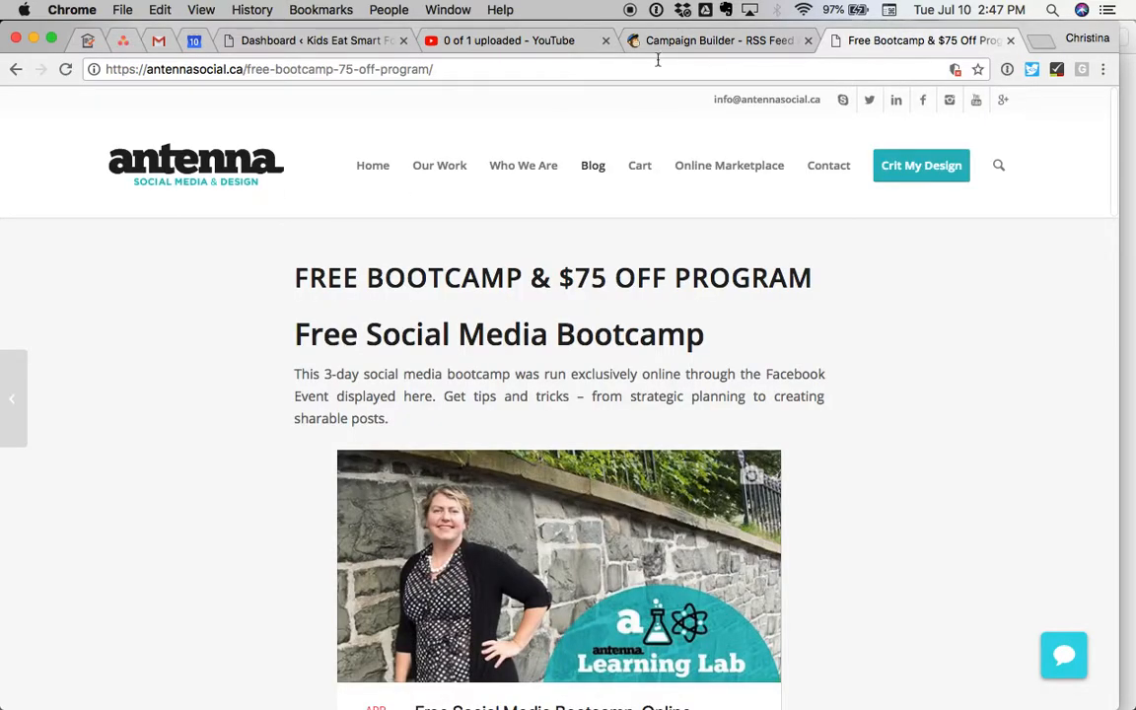
{"action": "left_click", "coordinate": [242, 69]}
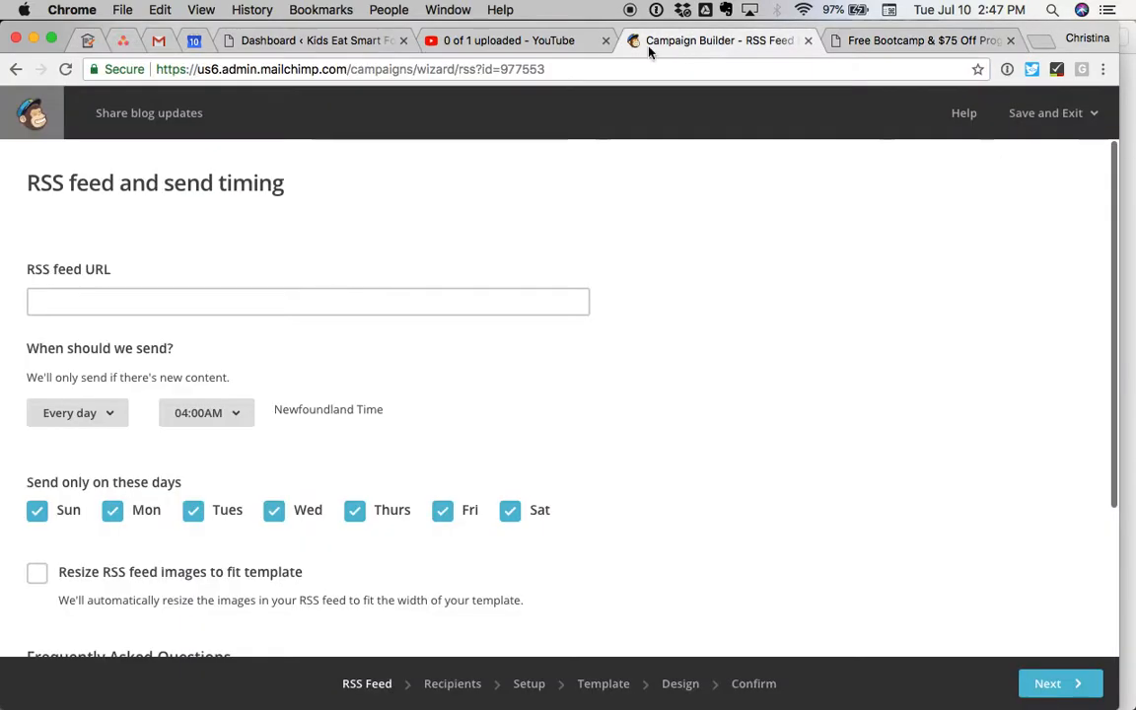
{"action": "left_click", "coordinate": [645, 42]}
{"action": "left_click", "coordinate": [888, 41]}
{"action": "left_click", "coordinate": [593, 166]}
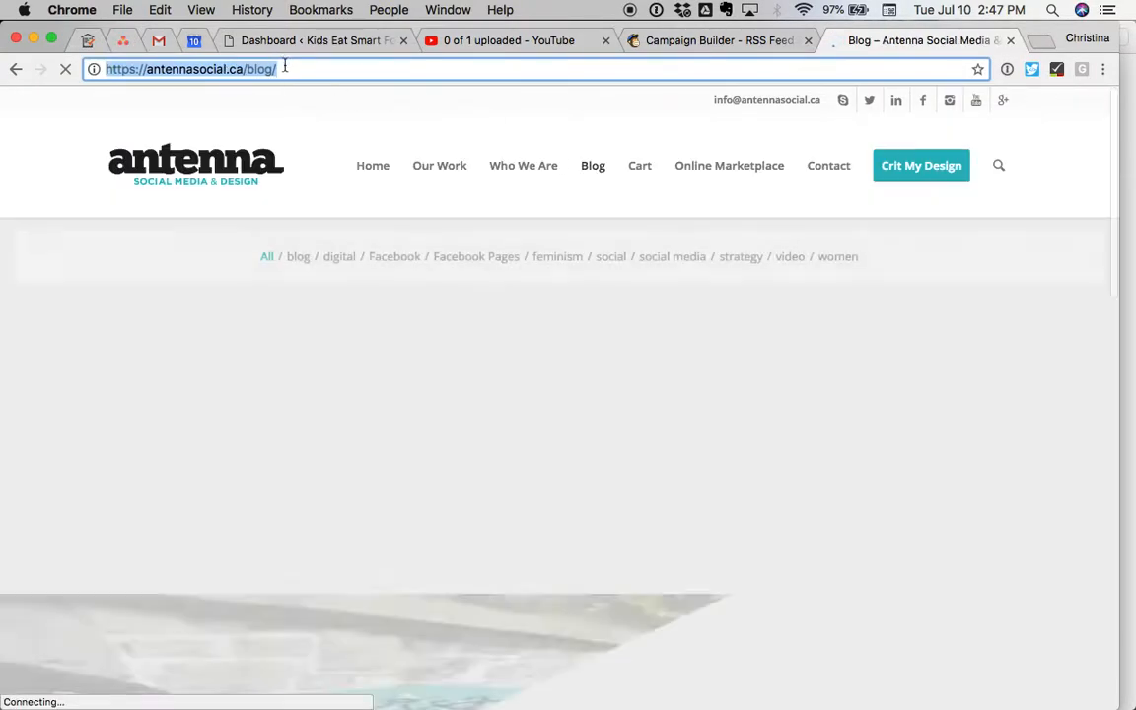
{"action": "left_click", "coordinate": [298, 69]}
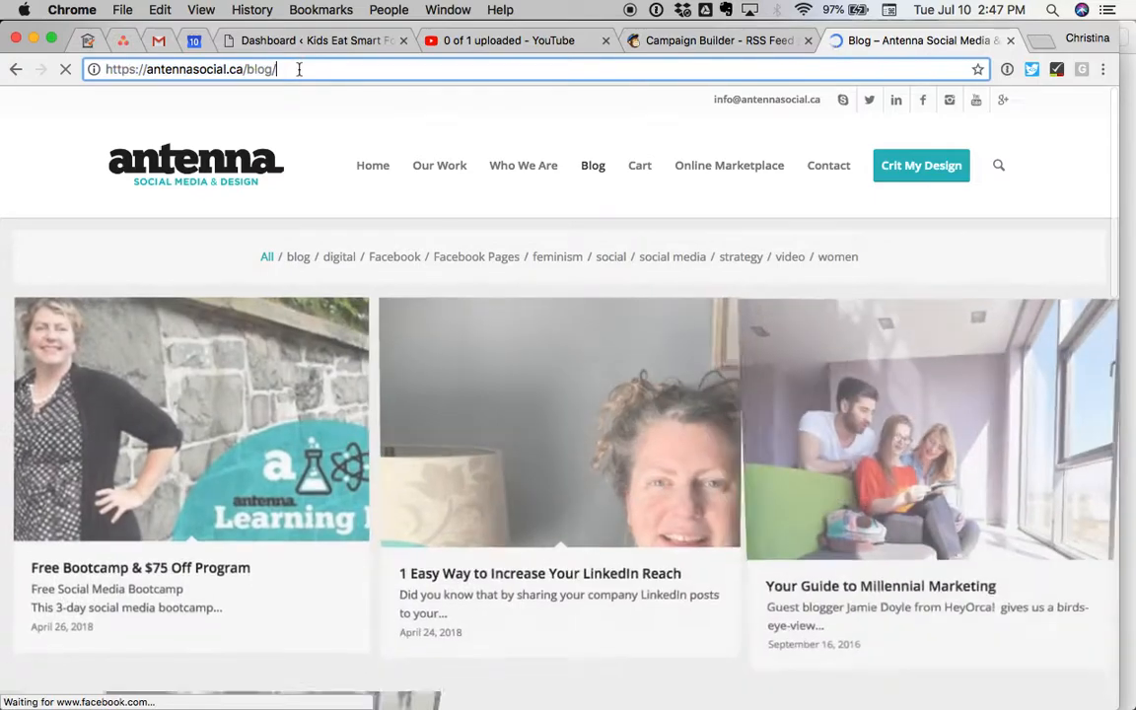
{"action": "triple_click", "coordinate": [299, 69]}
{"action": "key", "text": "super+c"}
{"action": "left_click", "coordinate": [703, 45]}
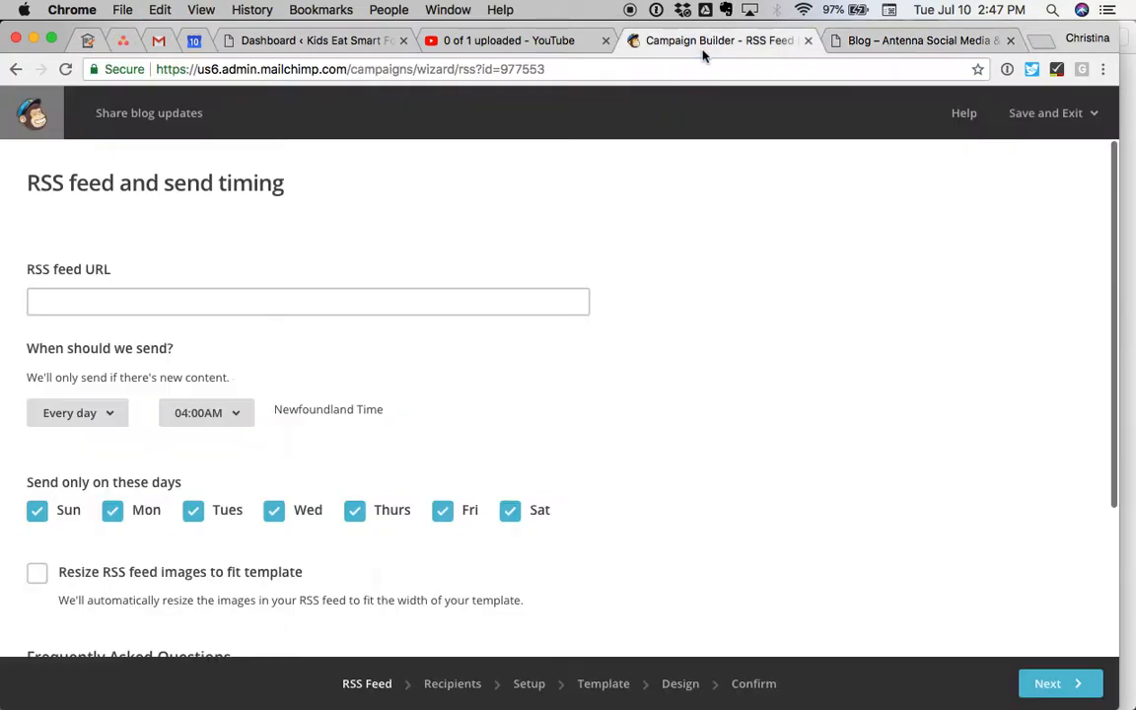
{"action": "left_click", "coordinate": [187, 301]}
{"action": "key", "text": "super+v"}
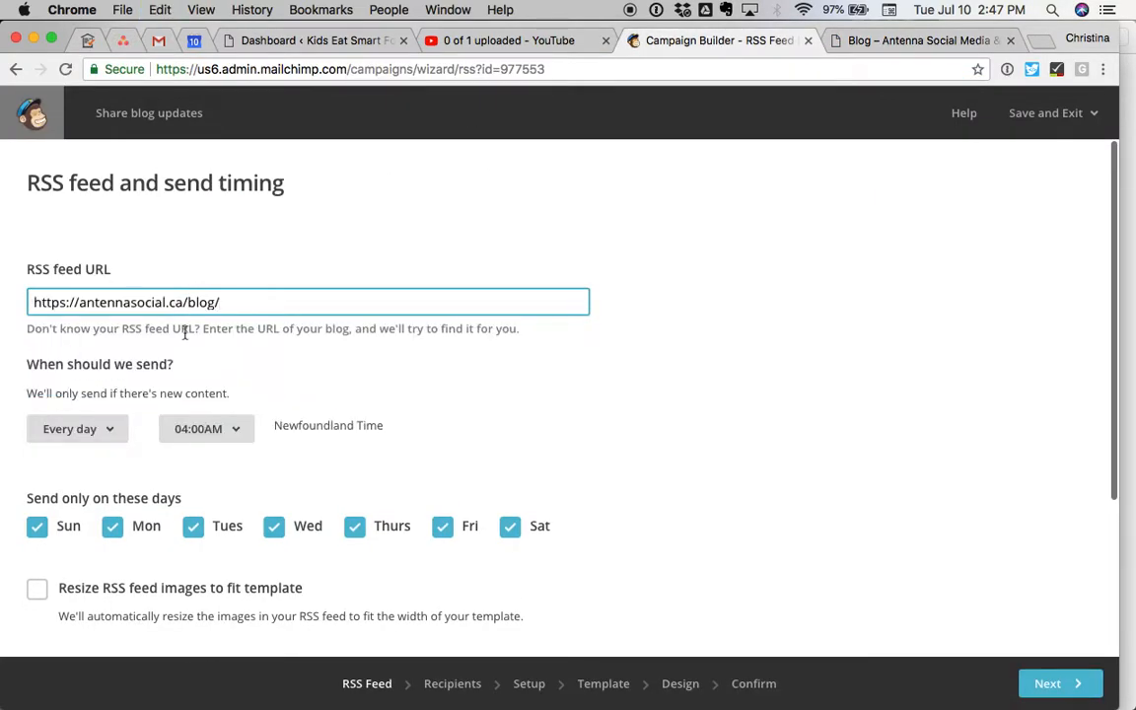
Step: Schedule the campaign to send every month at 02:00PM and enable resizing of RSS feed images to fit the template
{"action": "left_click", "coordinate": [76, 431]}
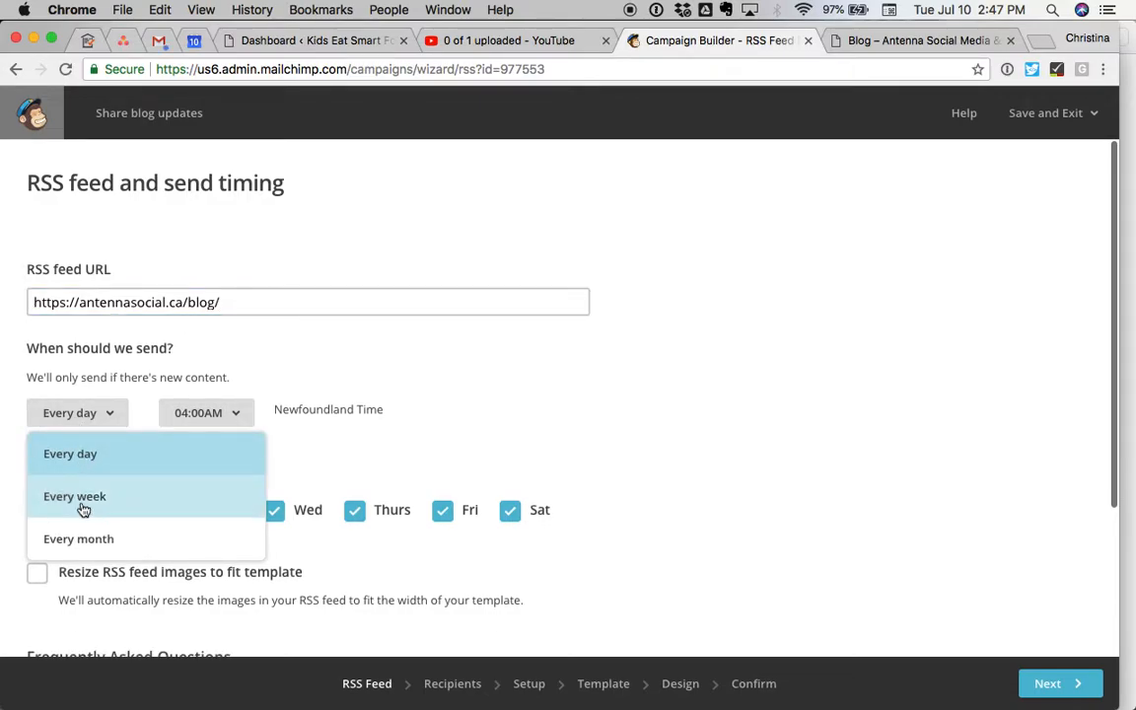
{"action": "left_click", "coordinate": [86, 540]}
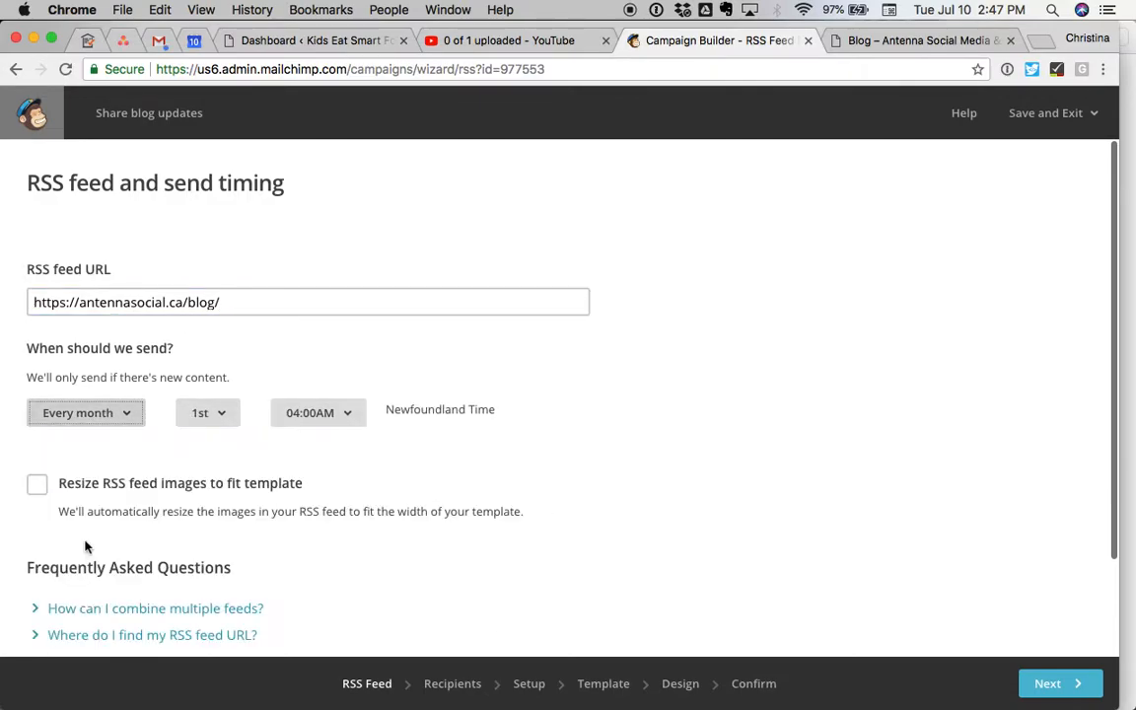
{"action": "scroll", "coordinate": [85, 545], "scroll_direction": "down", "scroll_amount": 1}
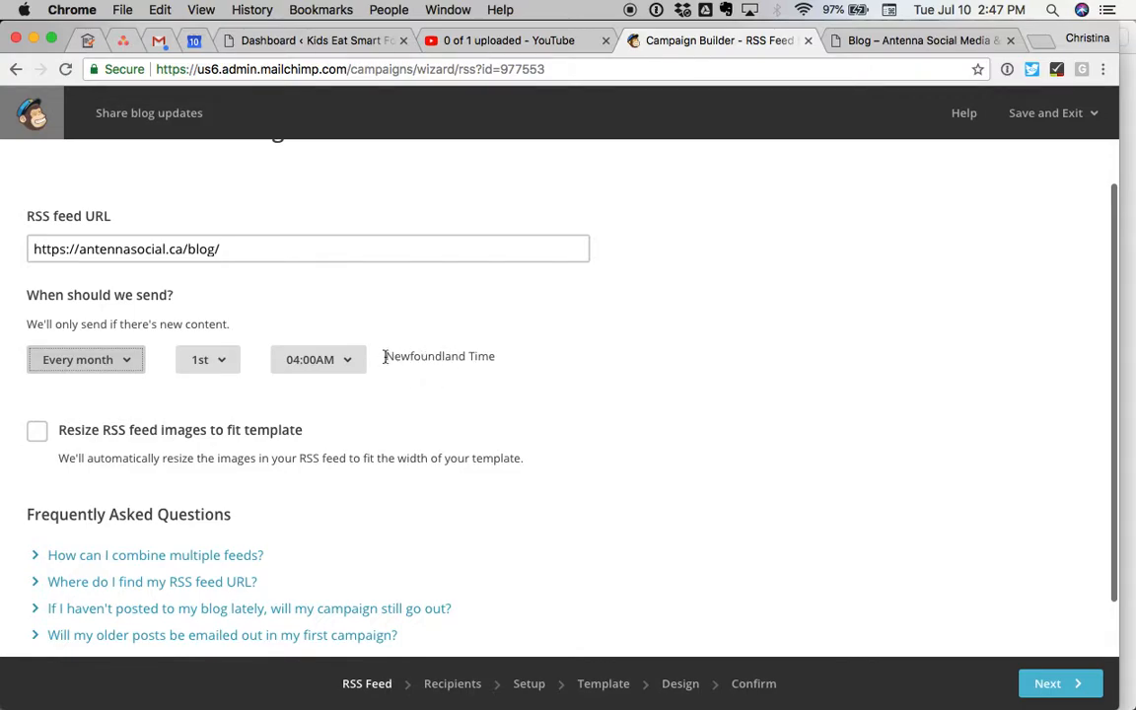
{"action": "left_click", "coordinate": [346, 364]}
{"action": "scroll", "coordinate": [345, 586], "scroll_direction": "down", "scroll_amount": 5}
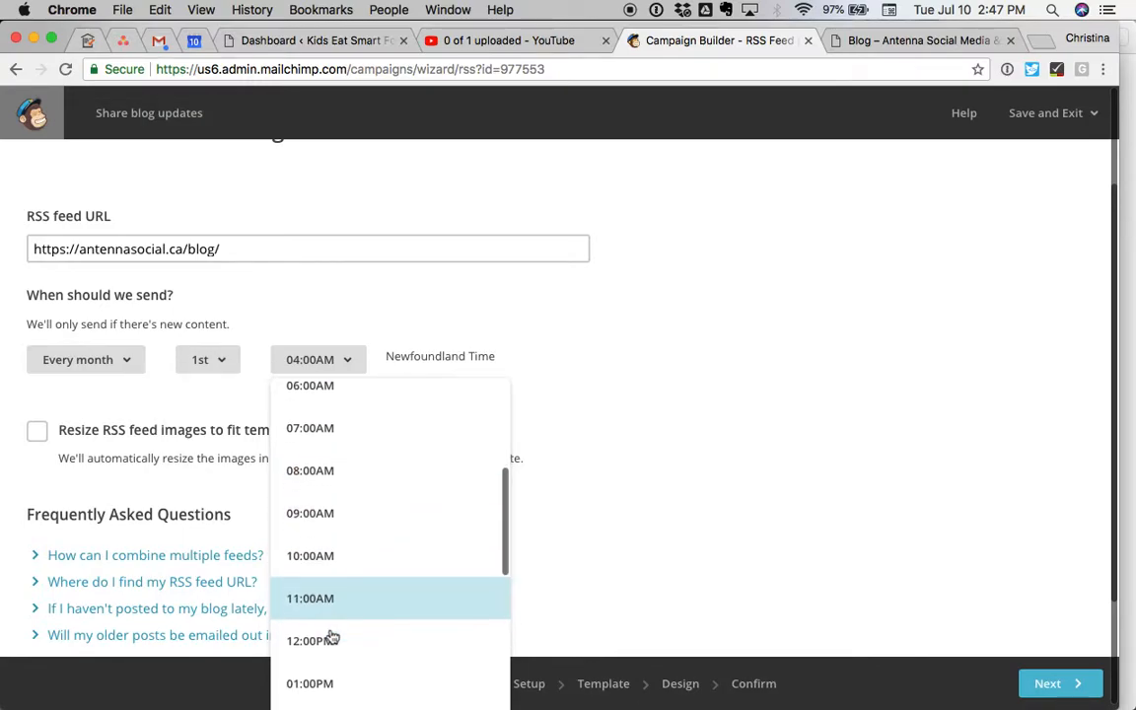
{"action": "scroll", "coordinate": [332, 634], "scroll_direction": "down", "scroll_amount": 8}
{"action": "scroll", "coordinate": [337, 534], "scroll_direction": "up", "scroll_amount": 2}
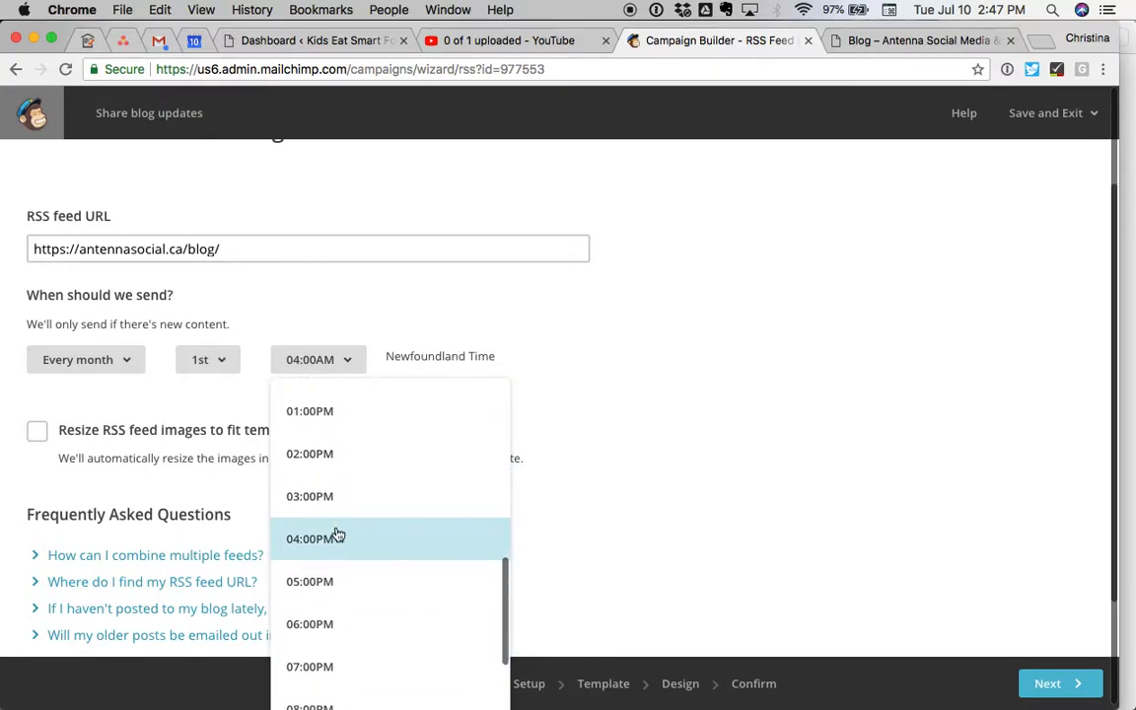
{"action": "left_click", "coordinate": [316, 469]}
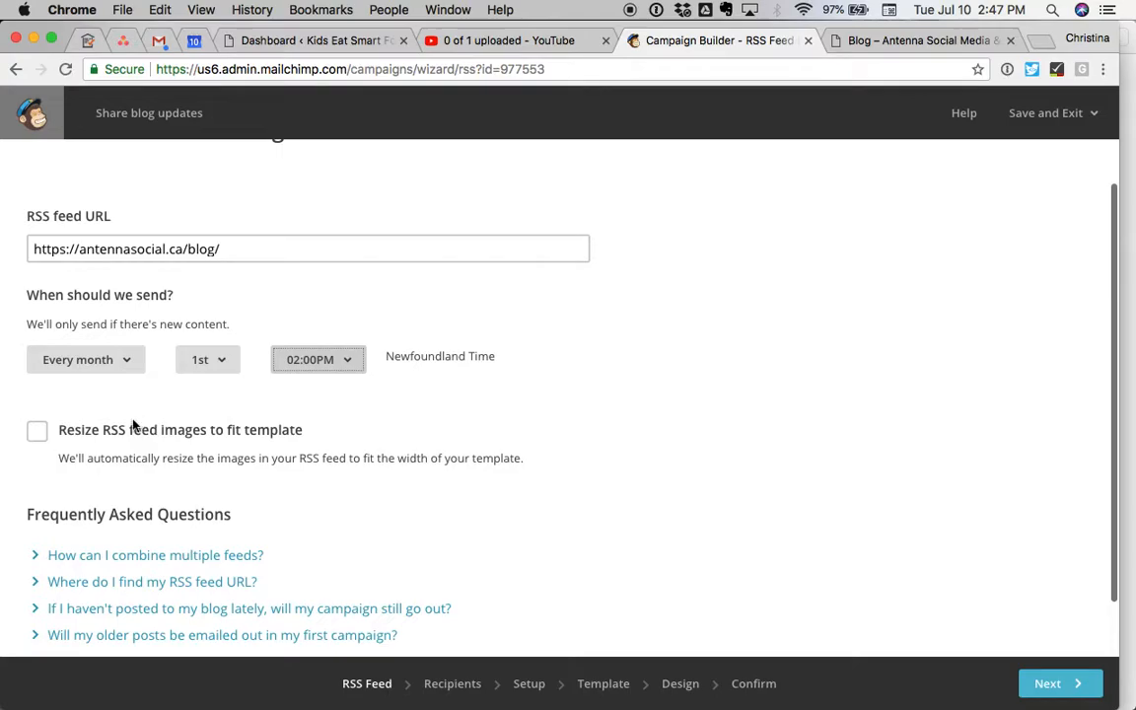
{"action": "left_click", "coordinate": [37, 434]}
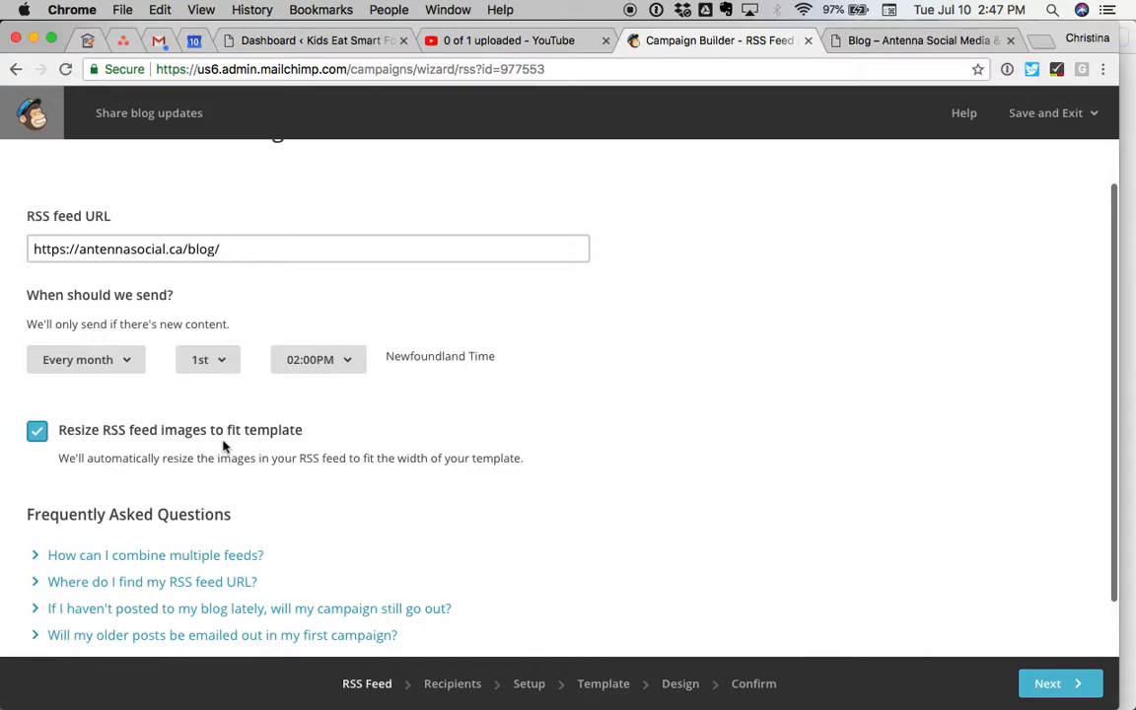
{"action": "scroll", "coordinate": [497, 426], "scroll_direction": "up", "scroll_amount": 2}
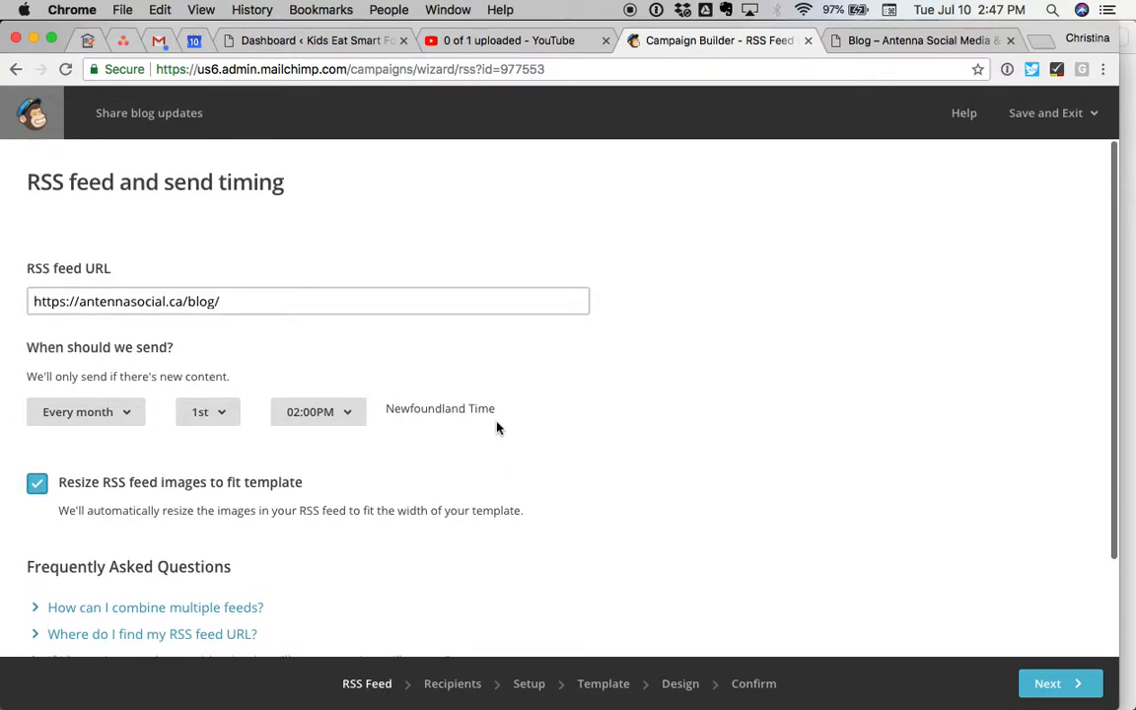
Step: Advance to the recipients, keep the entire Antenna Social Updates list, and continue to the campaign info setup
{"action": "left_click", "coordinate": [1051, 684]}
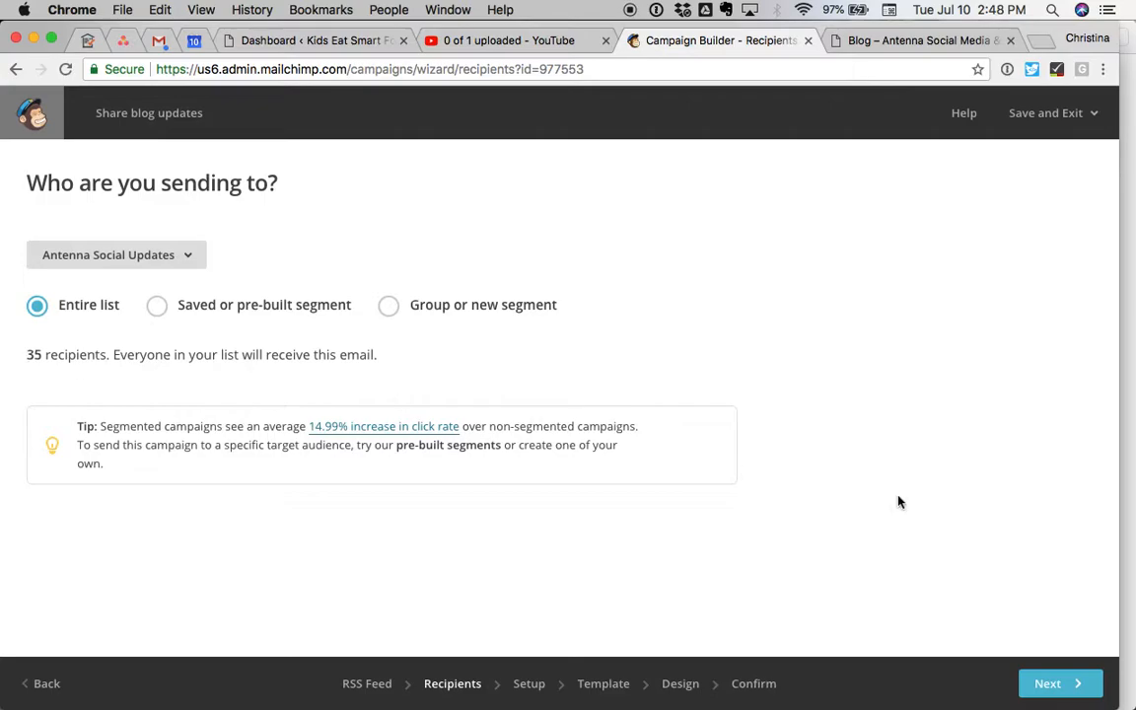
{"action": "left_click", "coordinate": [1053, 688]}
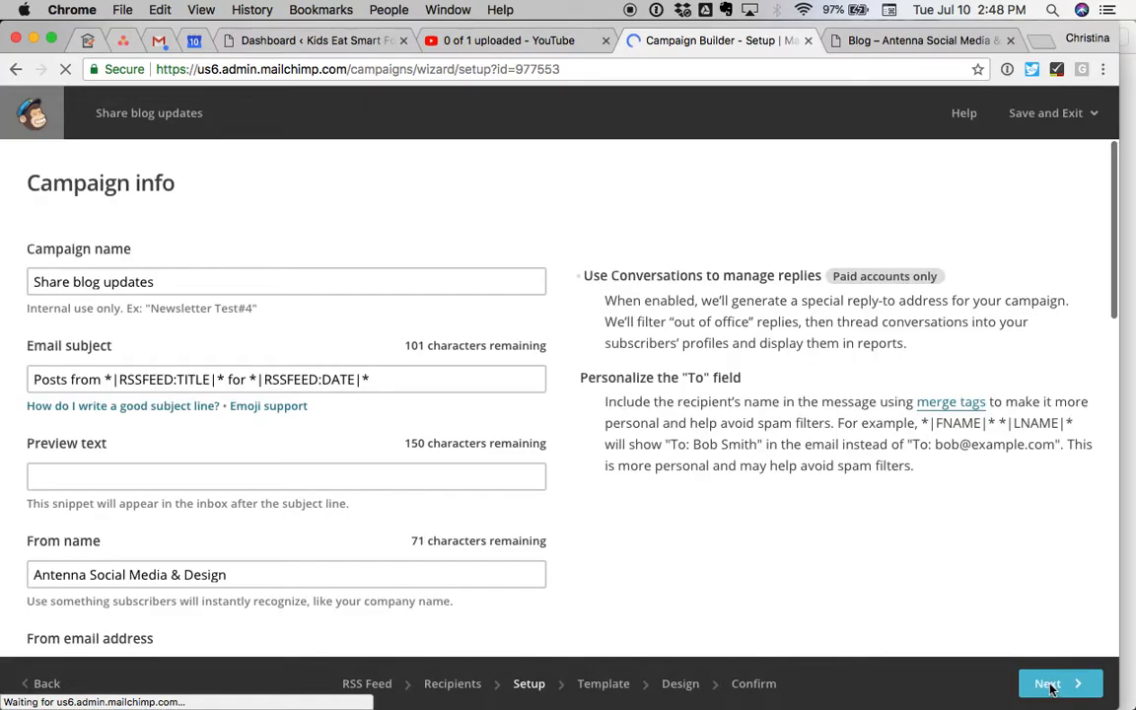
{"action": "scroll", "coordinate": [799, 469], "scroll_direction": "down", "scroll_amount": 2}
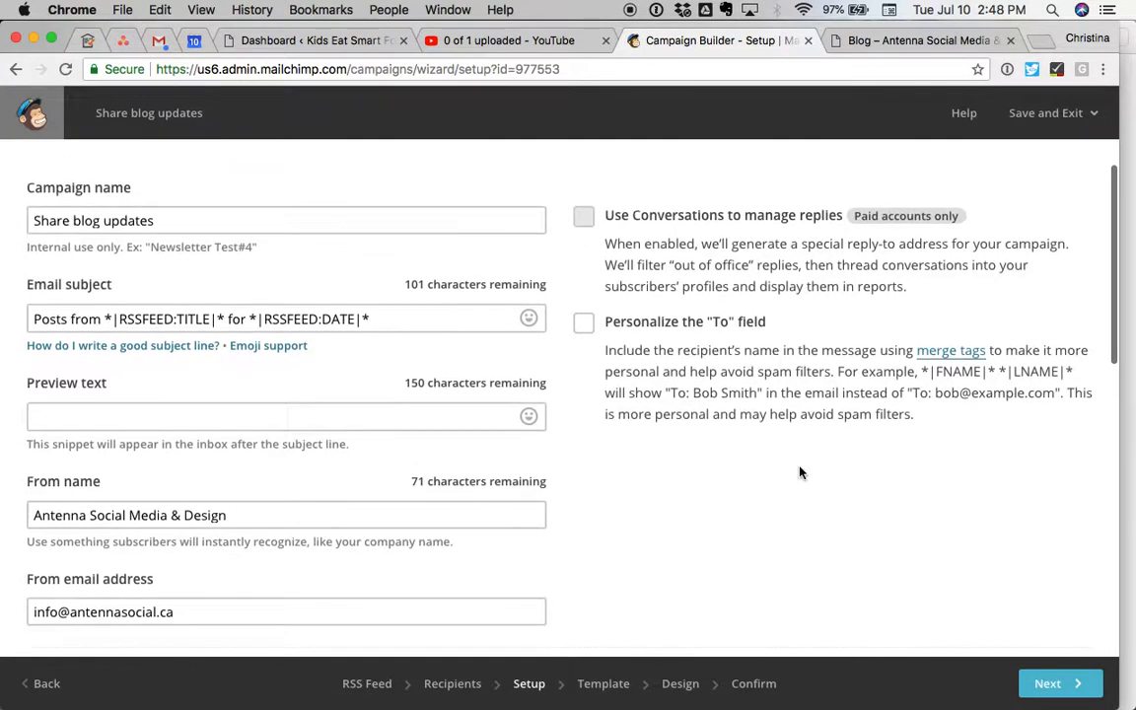
Step: Replace the merge-tag email subject with "Updates from Antenna"
{"action": "left_click", "coordinate": [111, 189]}
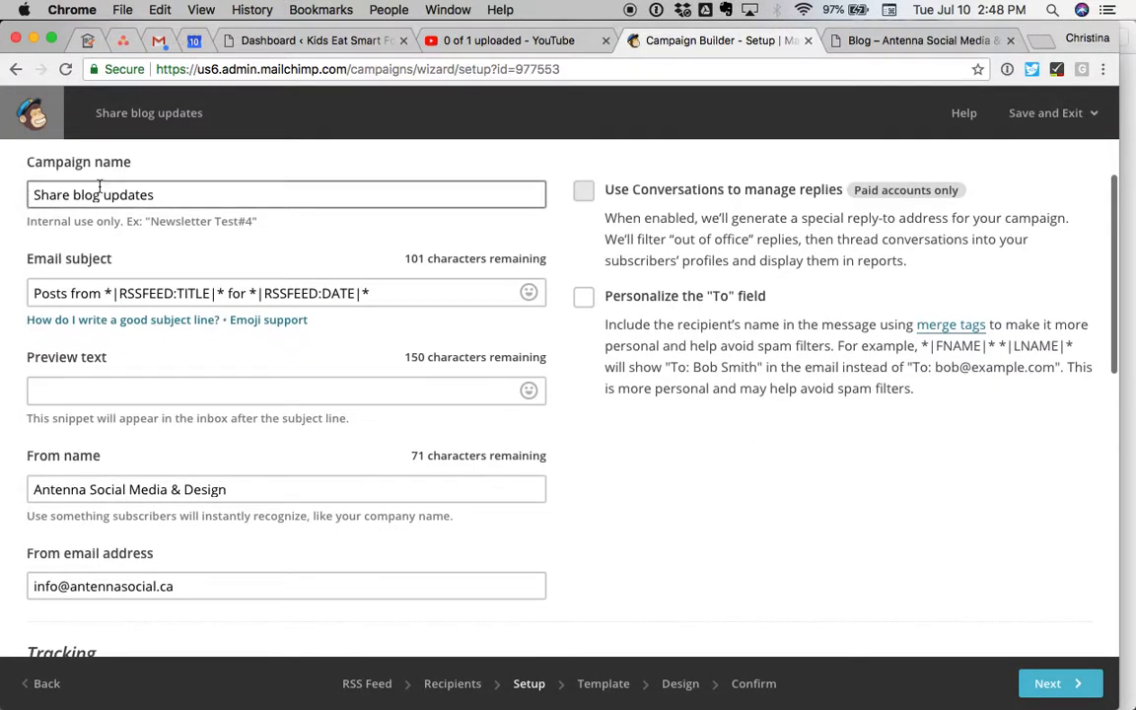
{"action": "left_click", "coordinate": [166, 191]}
{"action": "scroll", "coordinate": [125, 261], "scroll_direction": "down", "scroll_amount": 3}
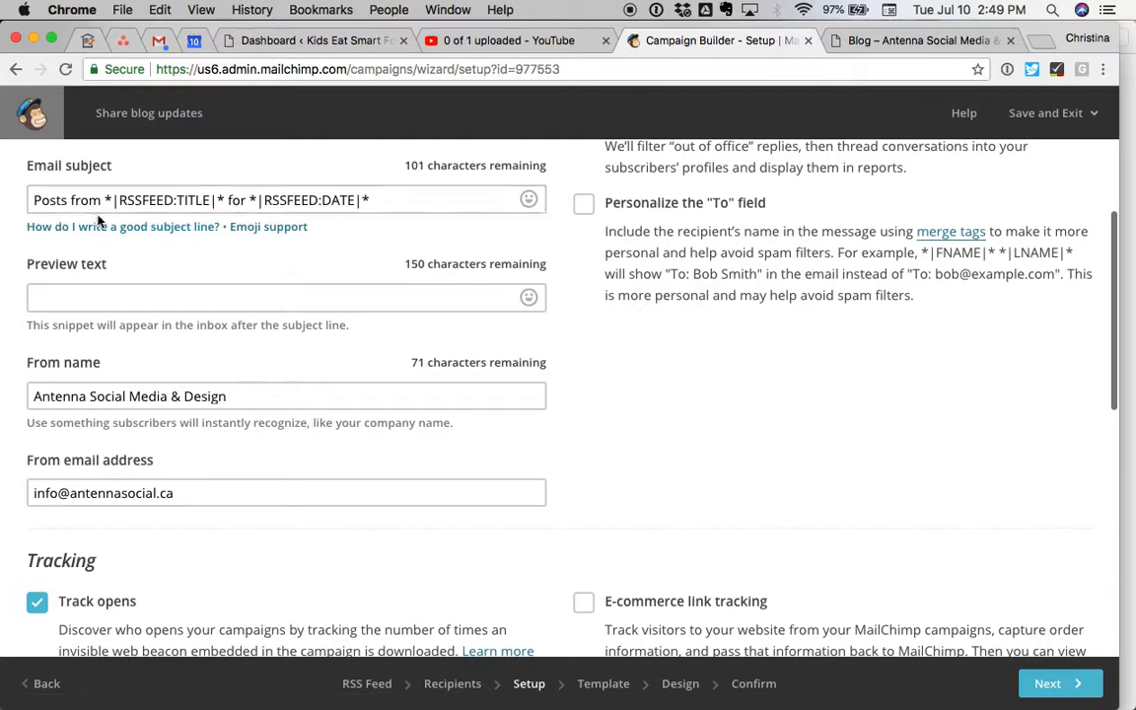
{"action": "left_click_drag", "start_coordinate": [104, 200], "coordinate": [225, 202]}
{"action": "left_click", "coordinate": [150, 200]}
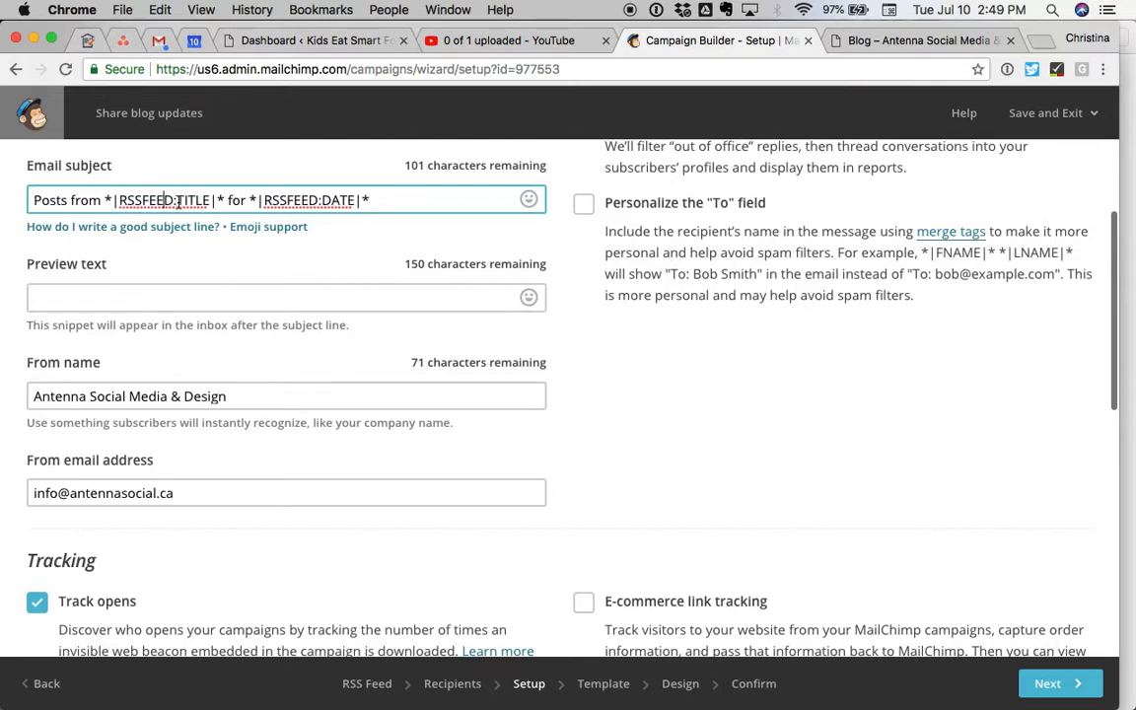
{"action": "left_click_drag", "start_coordinate": [219, 200], "coordinate": [113, 207]}
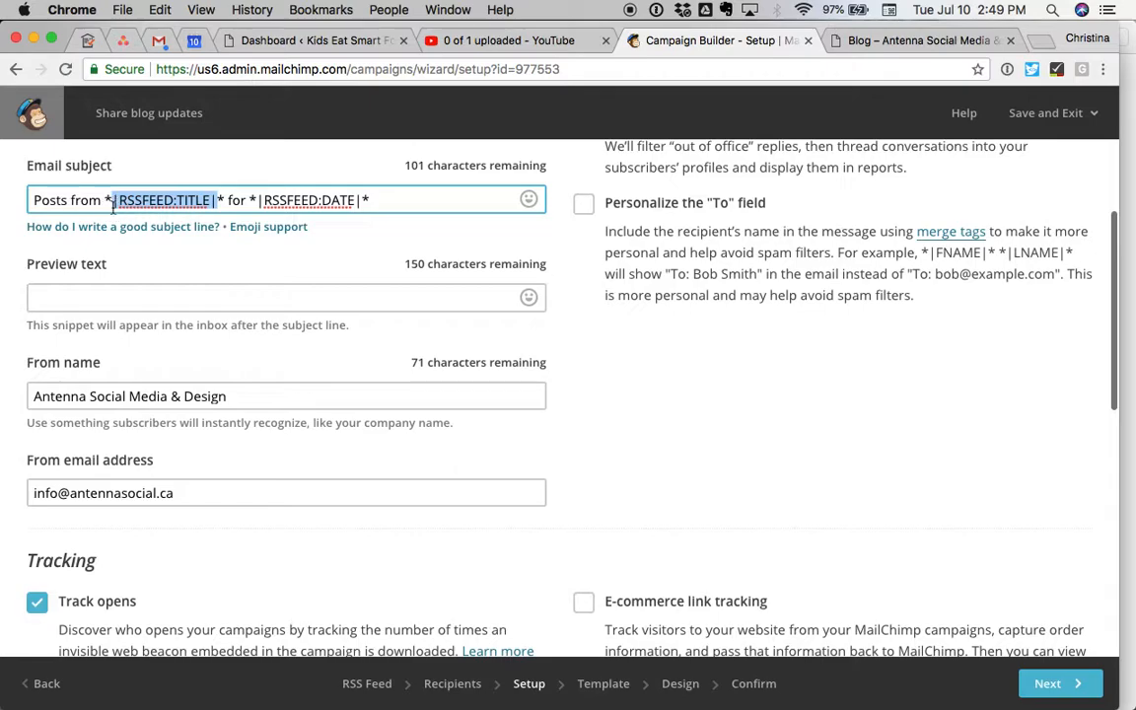
{"action": "left_click", "coordinate": [294, 200]}
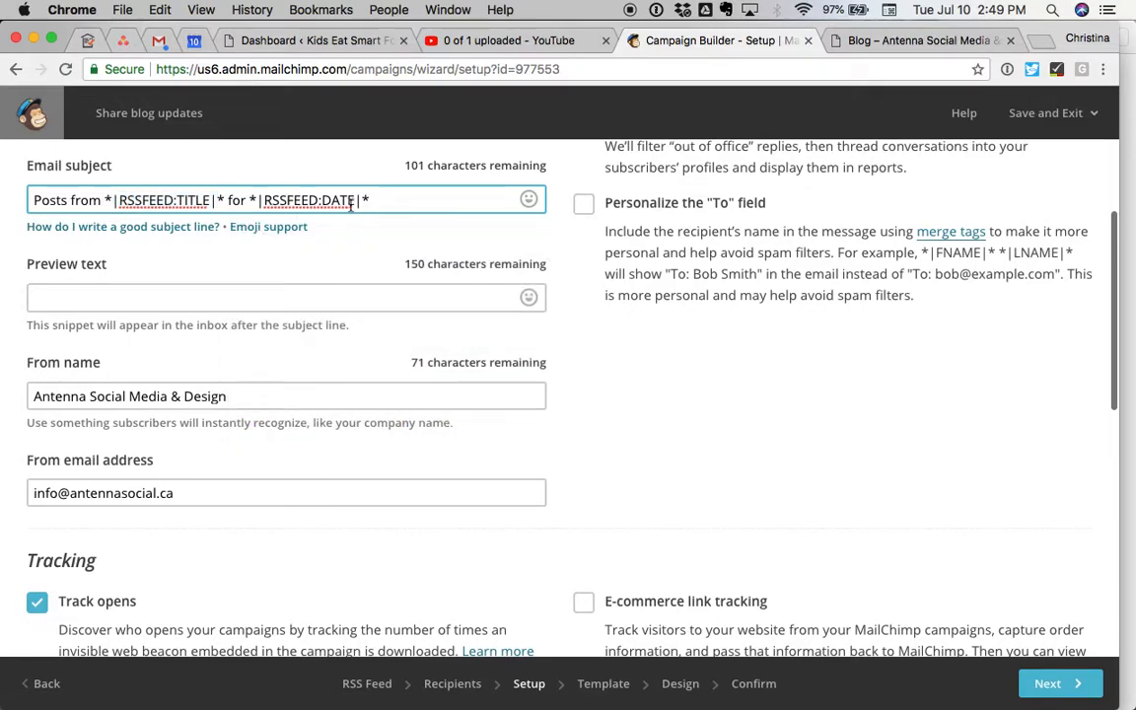
{"action": "left_click_drag", "start_coordinate": [360, 200], "coordinate": [257, 200]}
{"action": "left_click_drag", "start_coordinate": [382, 199], "coordinate": [31, 208]}
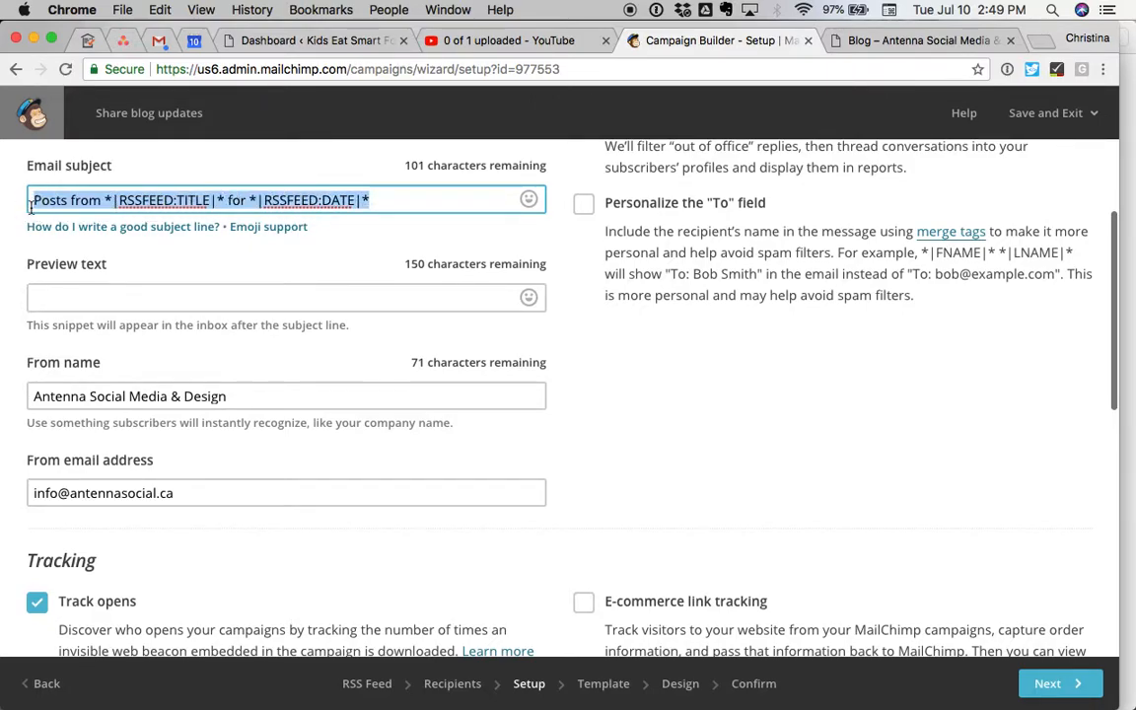
{"action": "type", "text": "Updates from Antenan"}
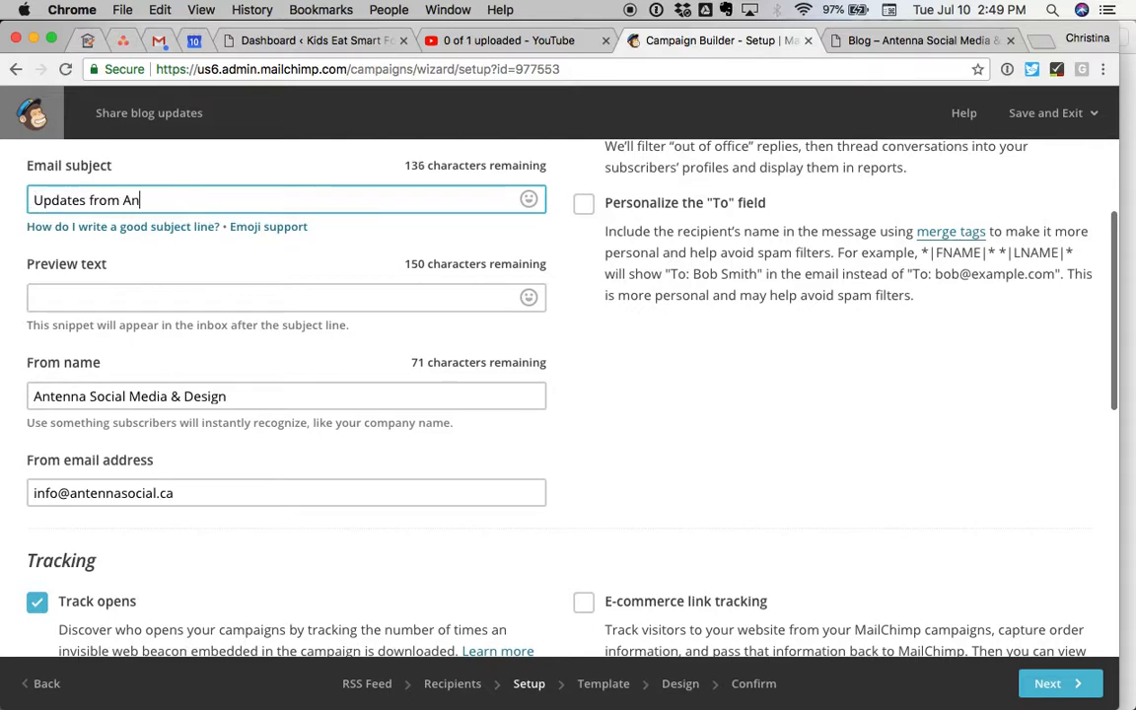
{"action": "key", "text": "BackSpace"}
{"action": "key", "text": "BackSpace"}
{"action": "type", "text": "nna"}
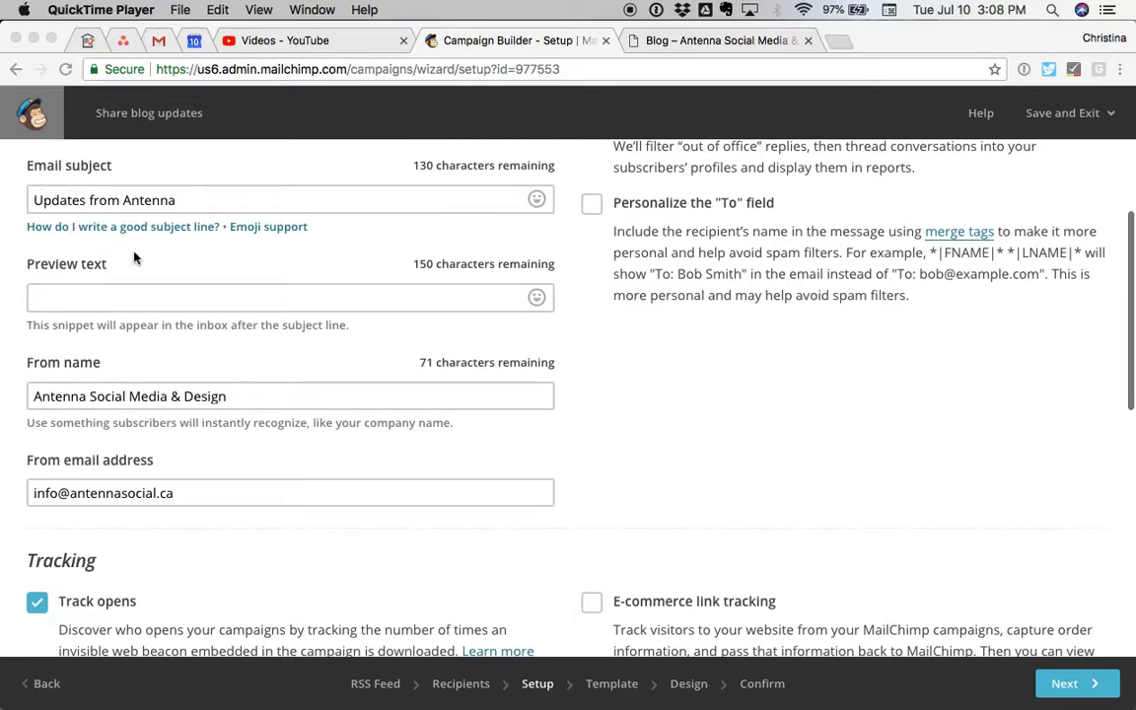
Step: Enter "These are our latest blog posts..." as the campaign's preview text
{"action": "left_click", "coordinate": [72, 301]}
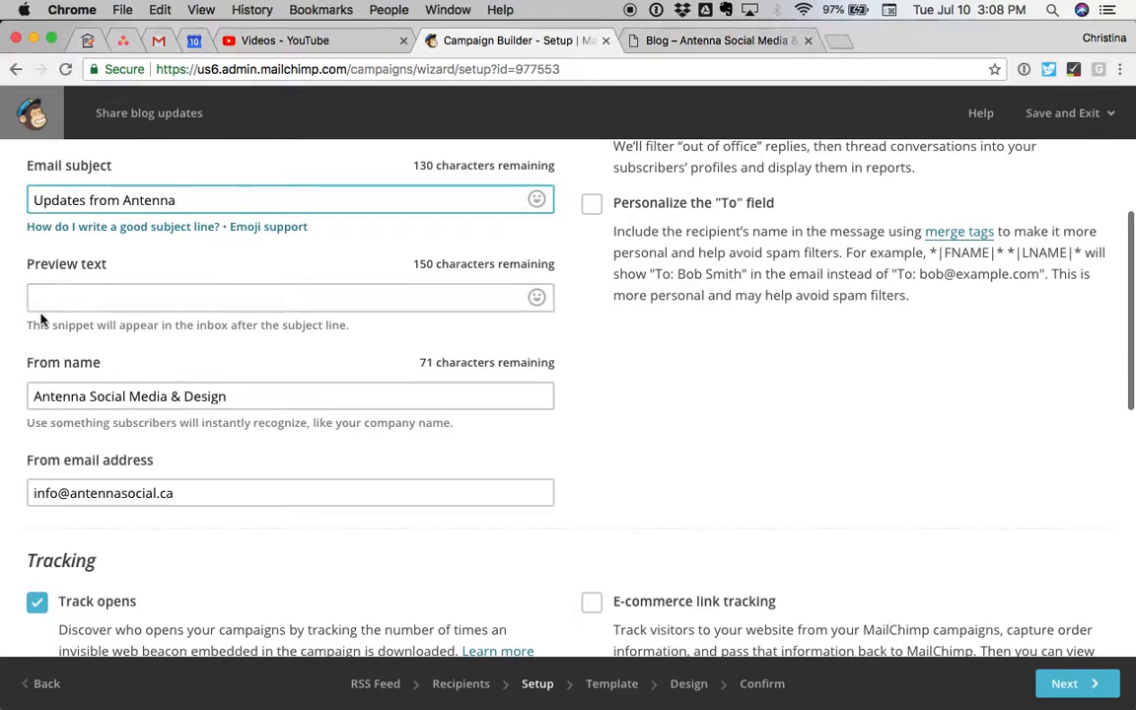
{"action": "left_click", "coordinate": [145, 302]}
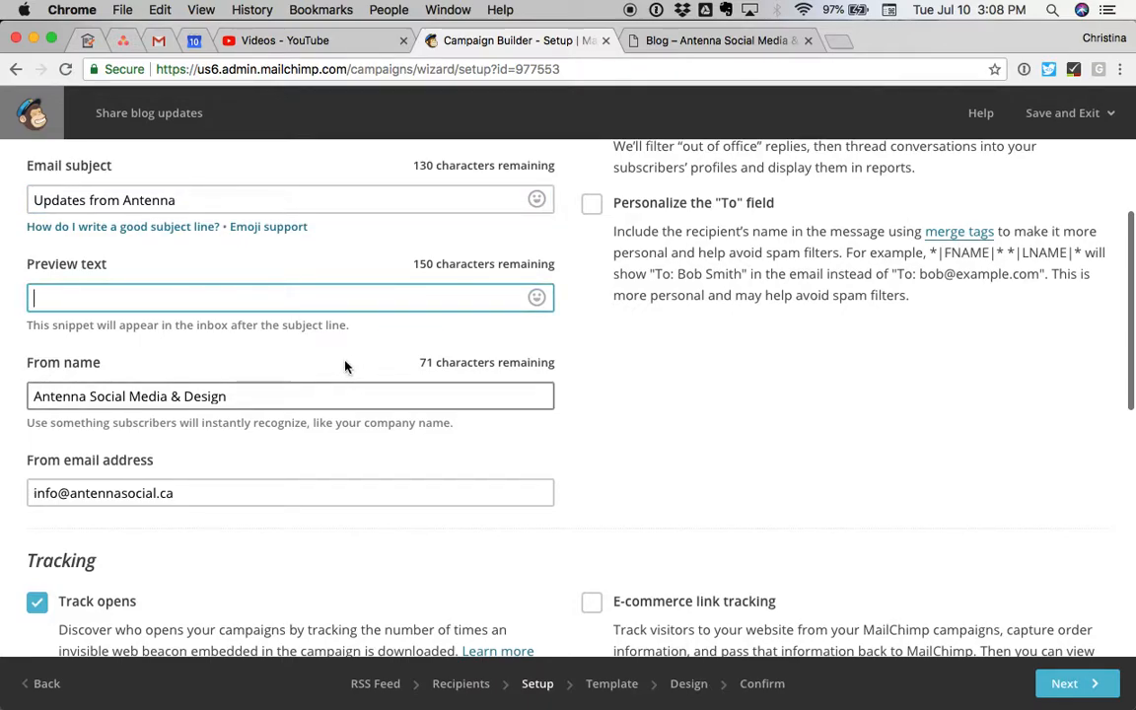
{"action": "type", "text": "The"}
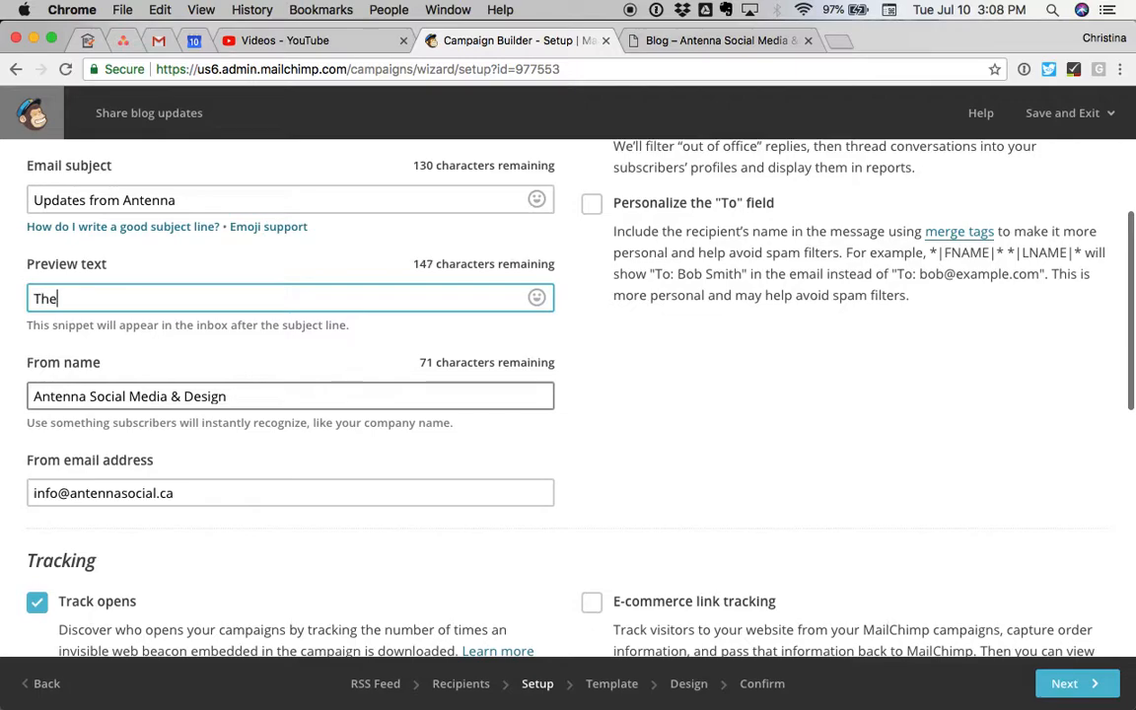
{"action": "type", "text": "se are our "}
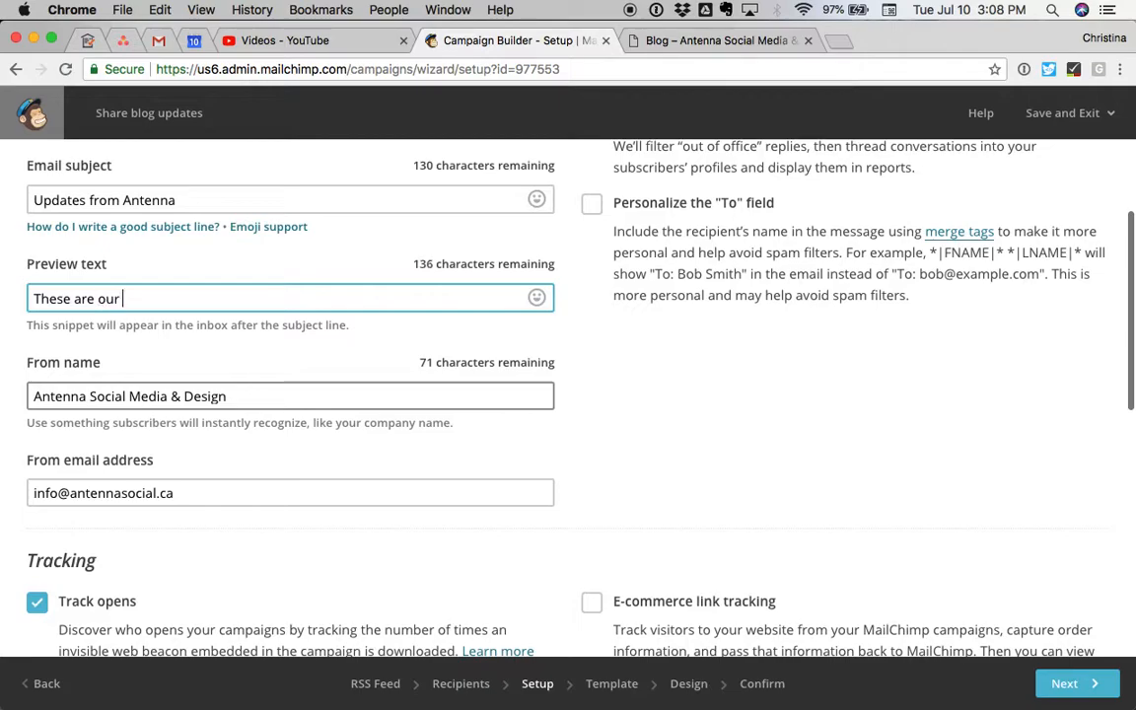
{"action": "type", "text": "latest blog posts..."}
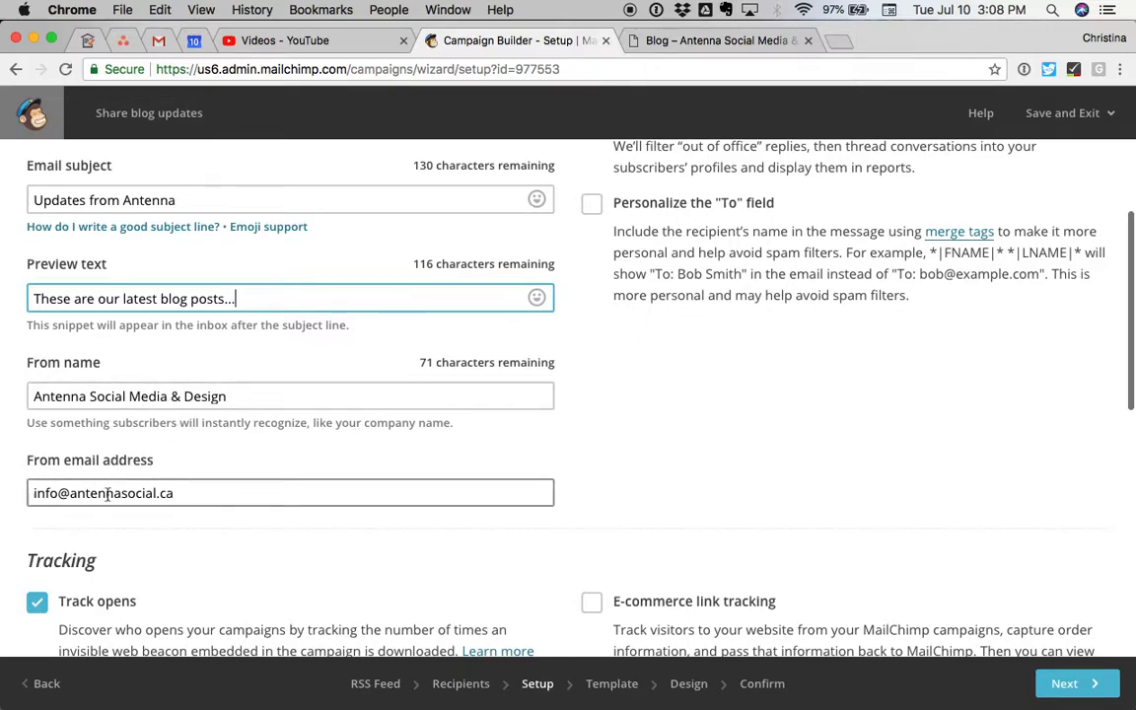
Step: Review the tracking and social media options, enable Auto-convert video, and continue to template selection
{"action": "scroll", "coordinate": [214, 513], "scroll_direction": "down", "scroll_amount": 10}
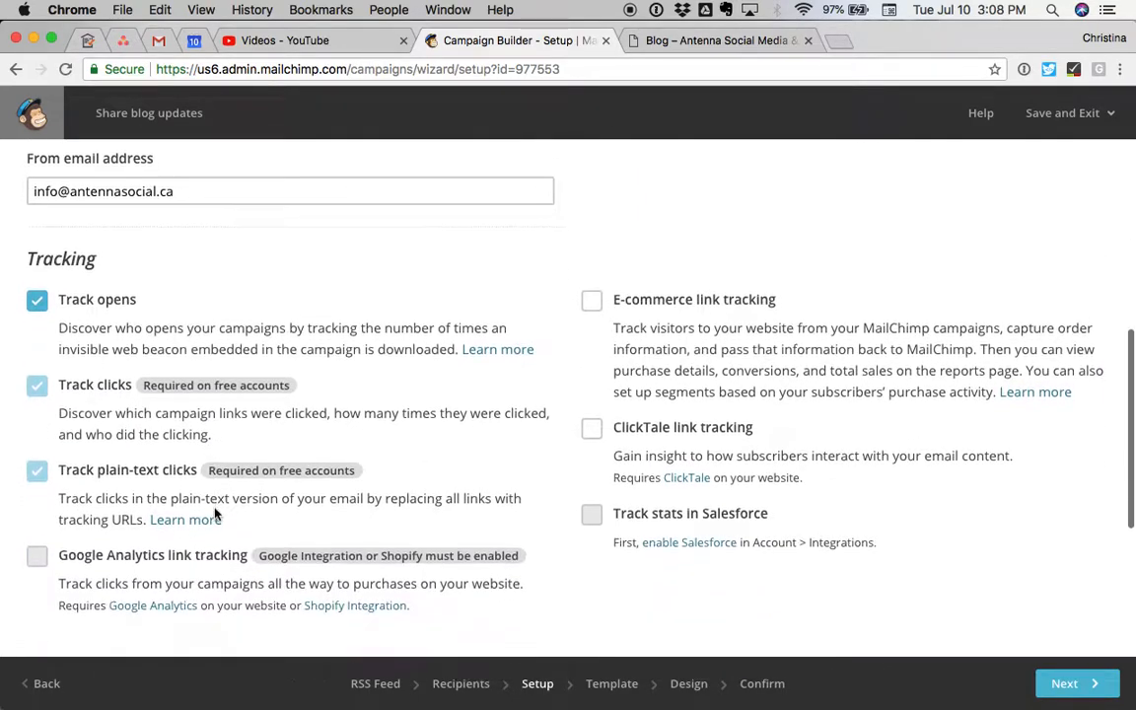
{"action": "scroll", "coordinate": [215, 513], "scroll_direction": "up", "scroll_amount": 5}
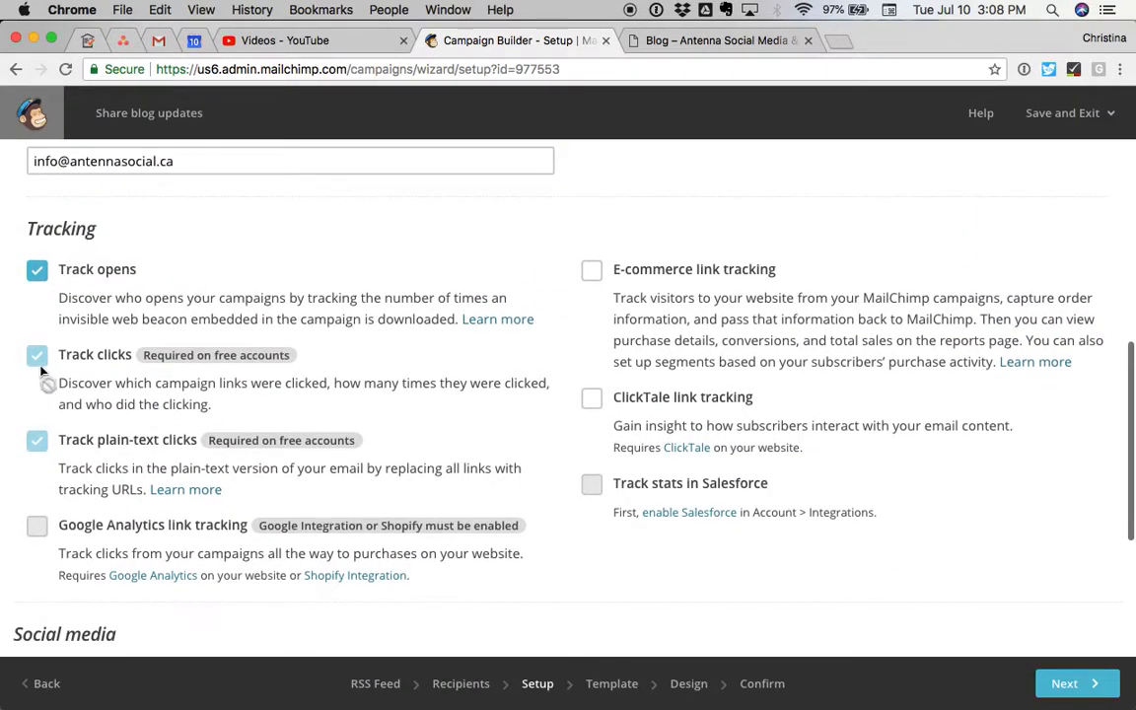
{"action": "scroll", "coordinate": [205, 252], "scroll_direction": "down", "scroll_amount": 3}
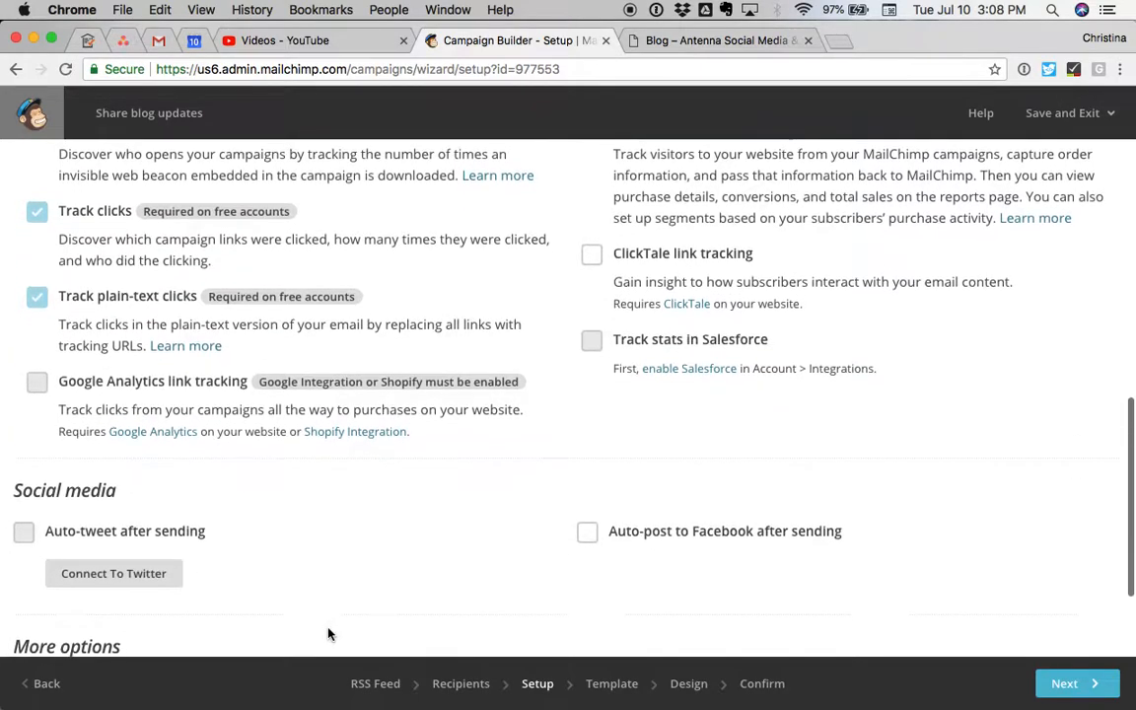
{"action": "scroll", "coordinate": [389, 542], "scroll_direction": "down", "scroll_amount": 3}
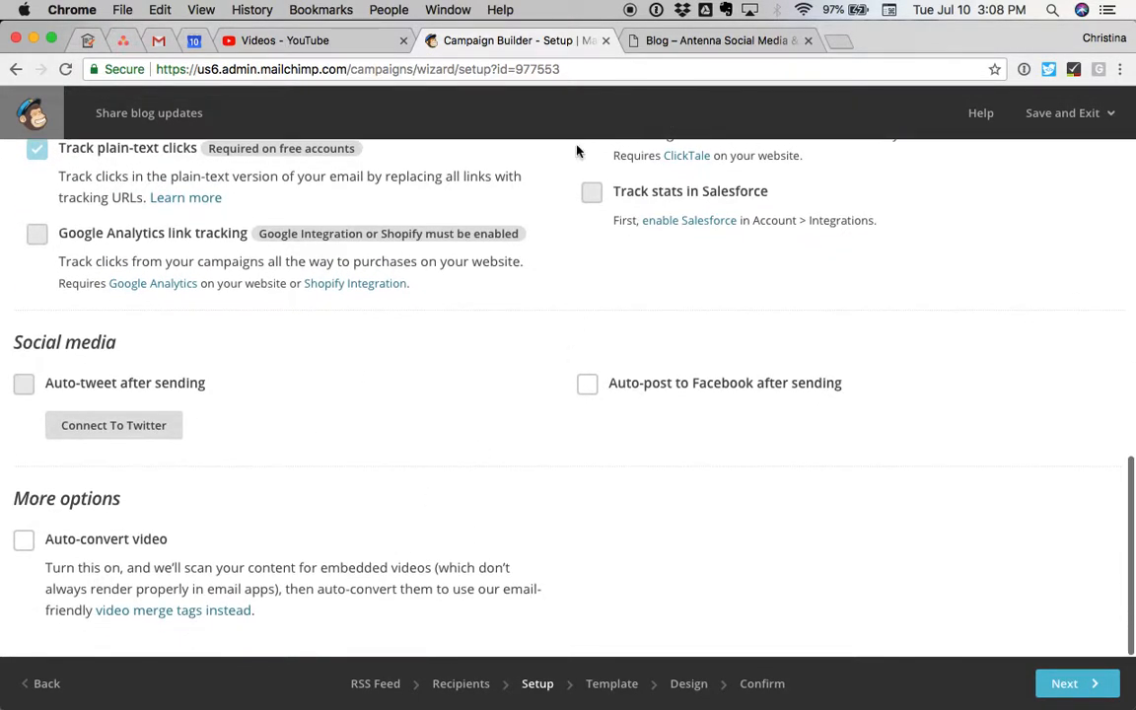
{"action": "scroll", "coordinate": [591, 227], "scroll_direction": "up", "scroll_amount": 5}
{"action": "scroll", "coordinate": [598, 263], "scroll_direction": "down", "scroll_amount": 5}
{"action": "left_click", "coordinate": [24, 540]}
{"action": "left_click", "coordinate": [1068, 685]}
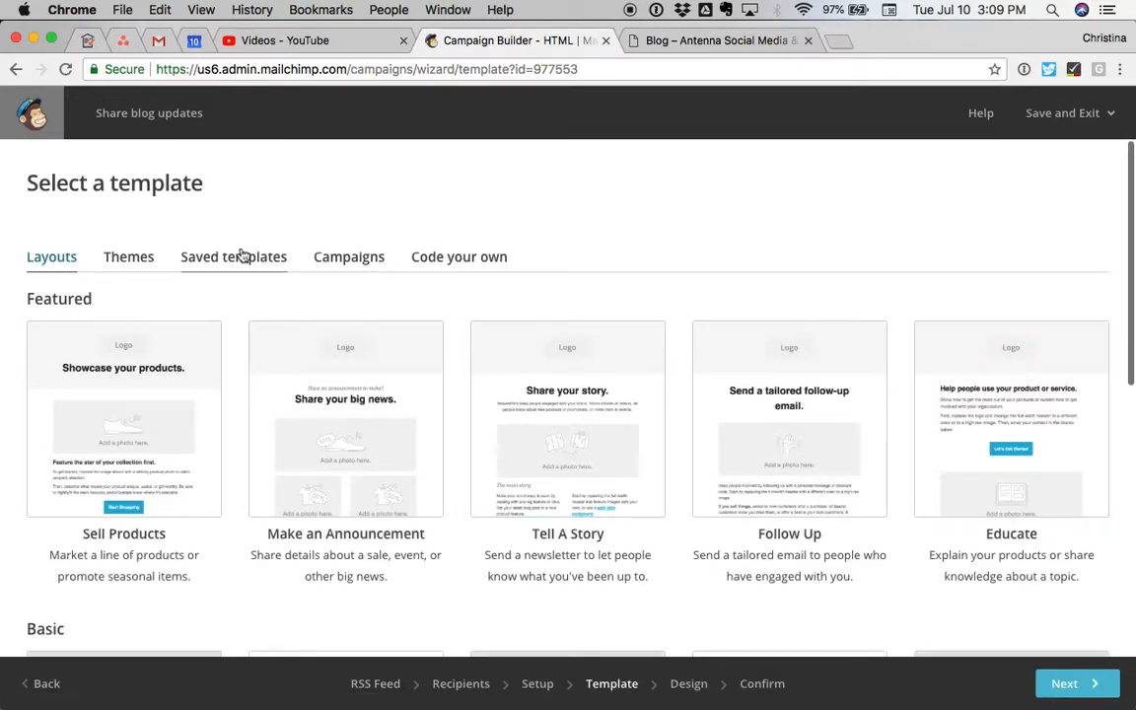
Step: Choose the basic 1 Column - Full Width layout as the campaign's template
{"action": "scroll", "coordinate": [375, 391], "scroll_direction": "down", "scroll_amount": 3}
{"action": "scroll", "coordinate": [375, 392], "scroll_direction": "down", "scroll_amount": 1}
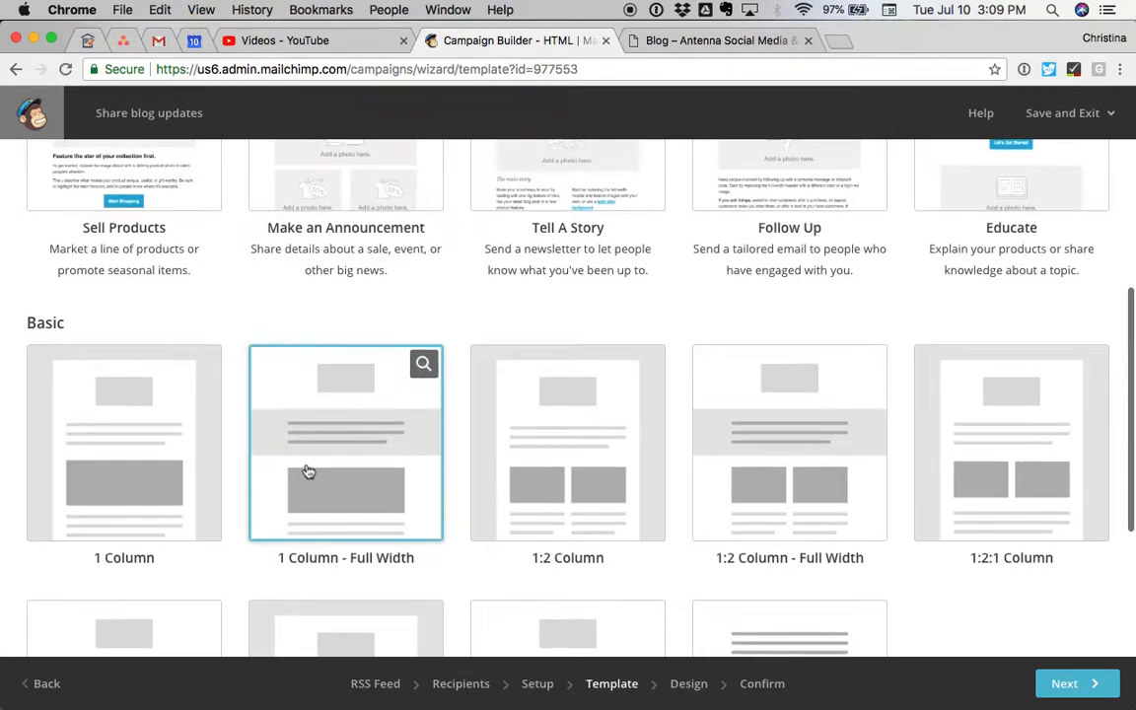
{"action": "scroll", "coordinate": [306, 469], "scroll_direction": "up", "scroll_amount": 2}
{"action": "scroll", "coordinate": [306, 471], "scroll_direction": "down", "scroll_amount": 2}
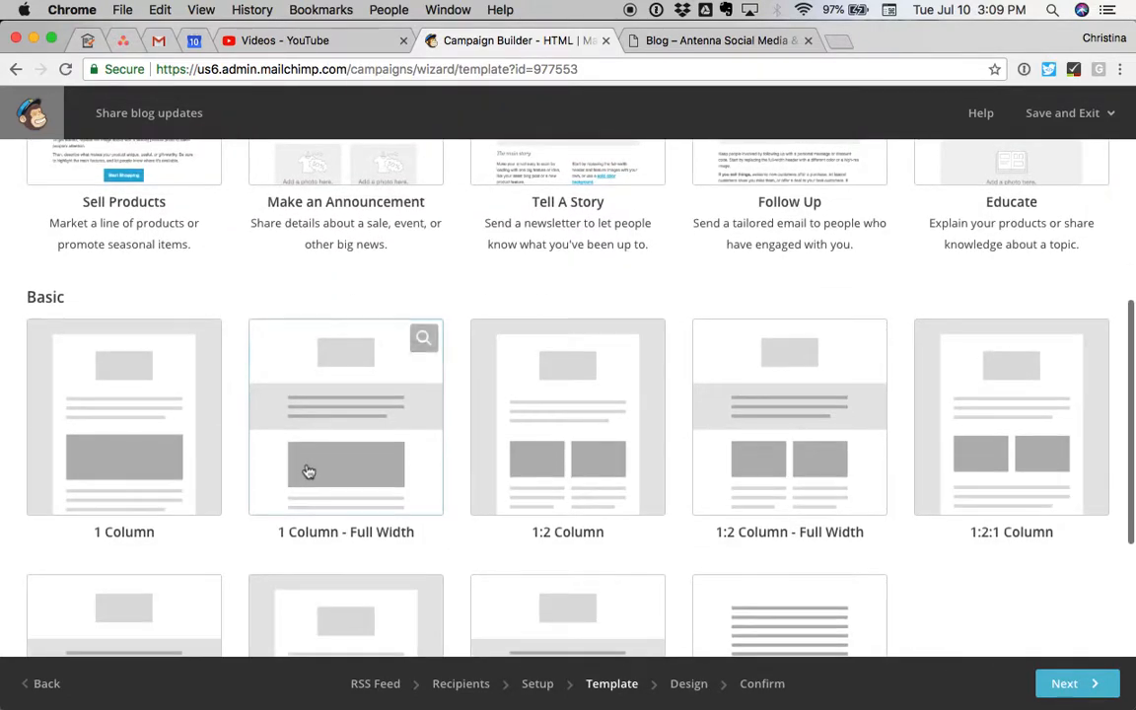
{"action": "left_click", "coordinate": [326, 389]}
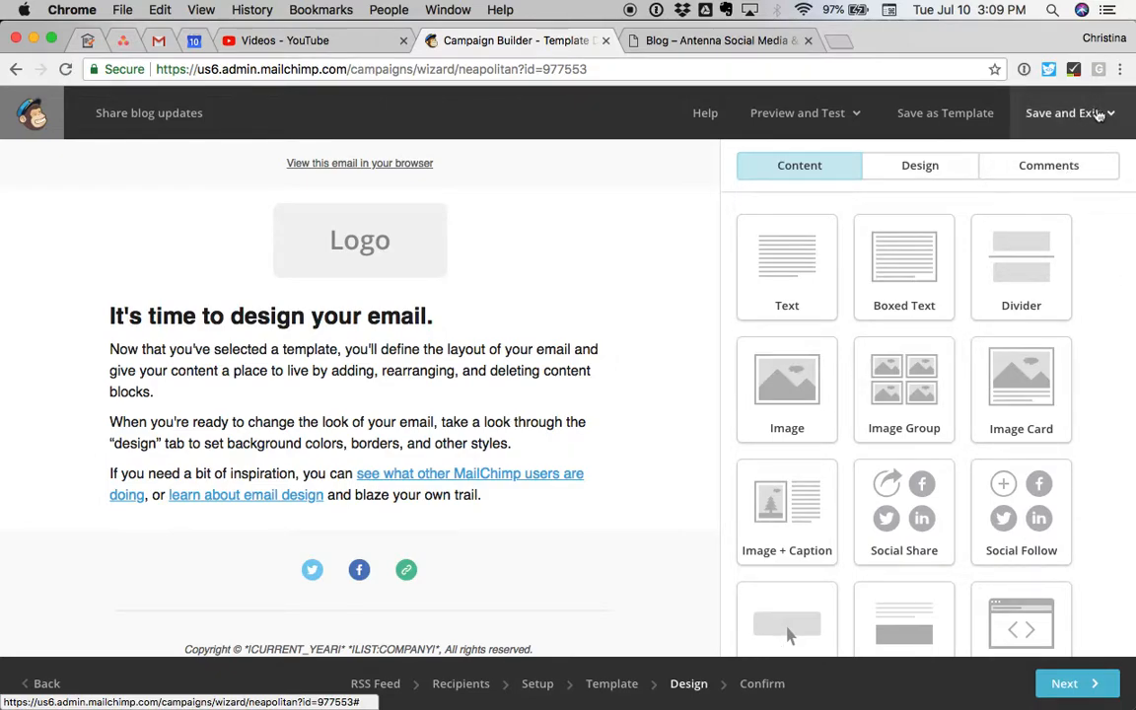
Step: Save and exit the campaign to the dashboard and open the list of campaigns
{"action": "left_click", "coordinate": [1106, 115]}
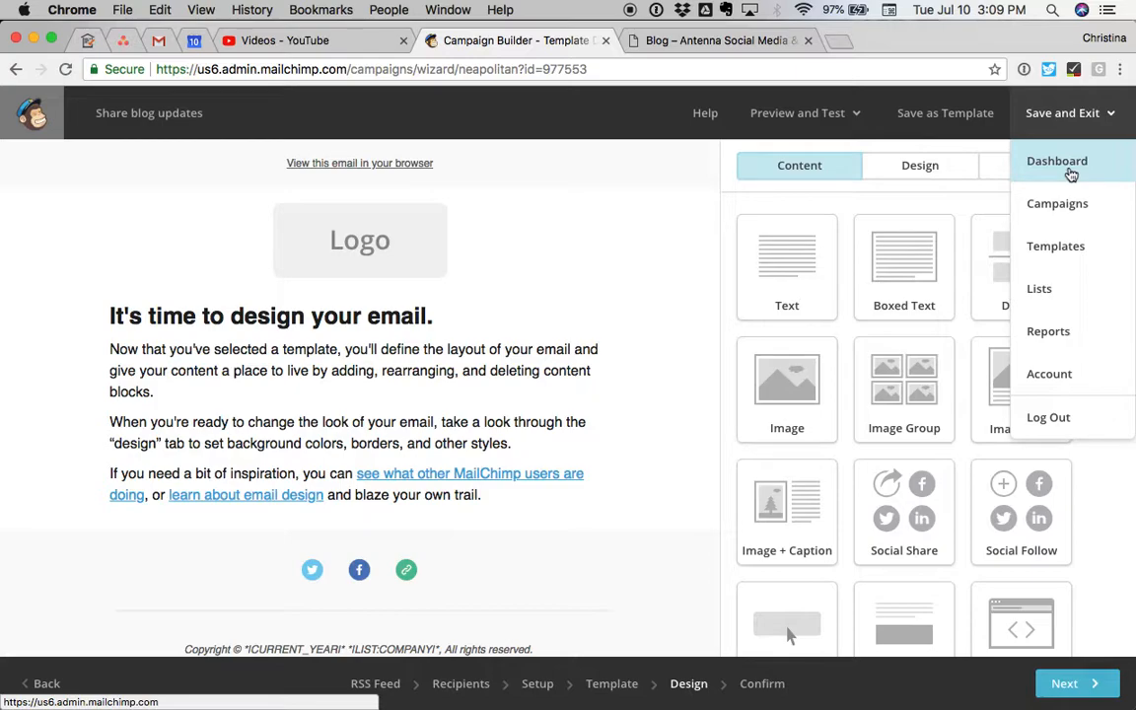
{"action": "left_click", "coordinate": [1071, 167]}
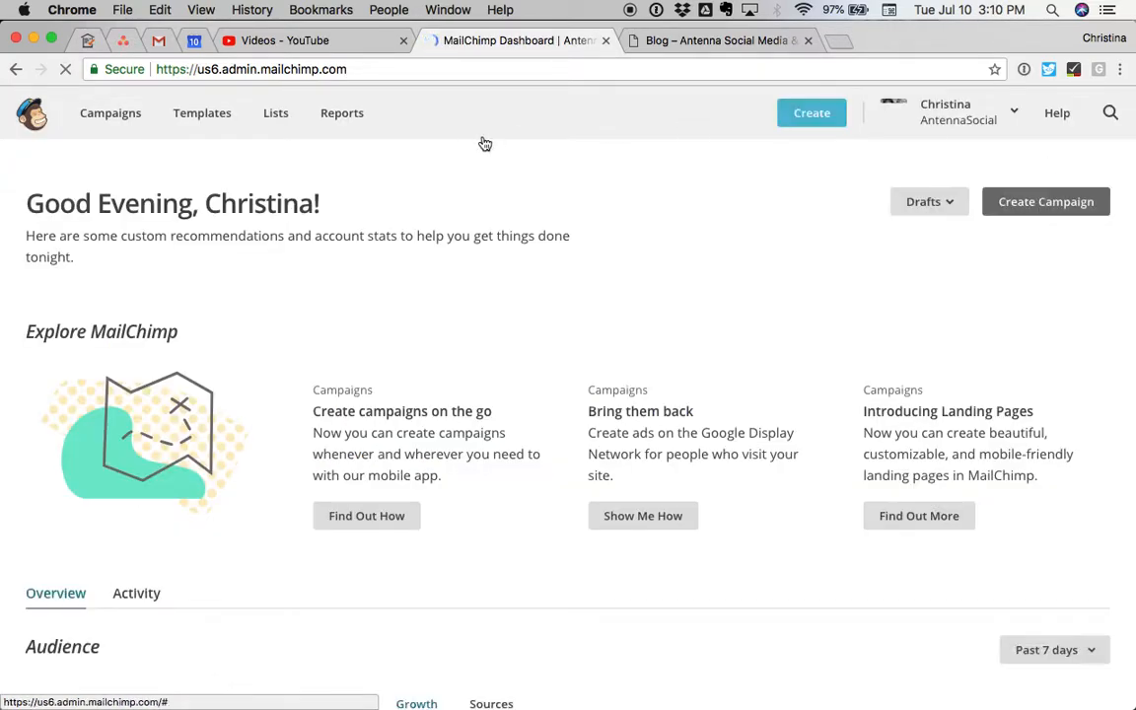
{"action": "left_click", "coordinate": [114, 124]}
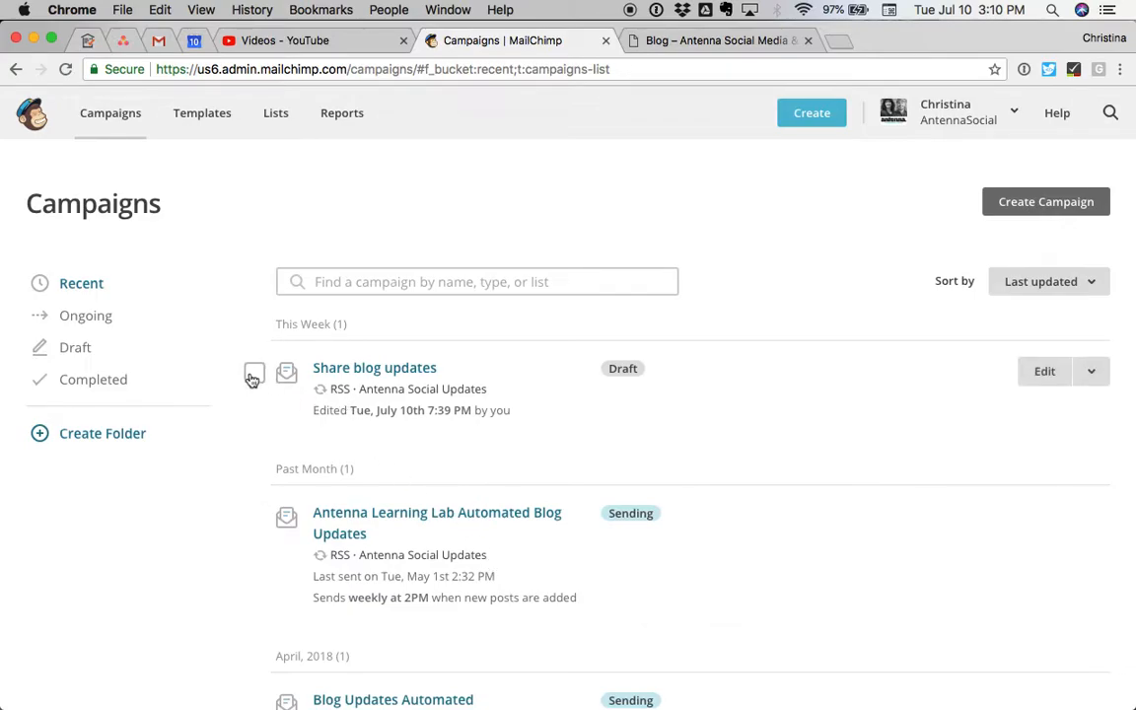
Step: Delete the draft campaign Share blog updates, entering DELETE as confirmation
{"action": "left_click", "coordinate": [253, 375]}
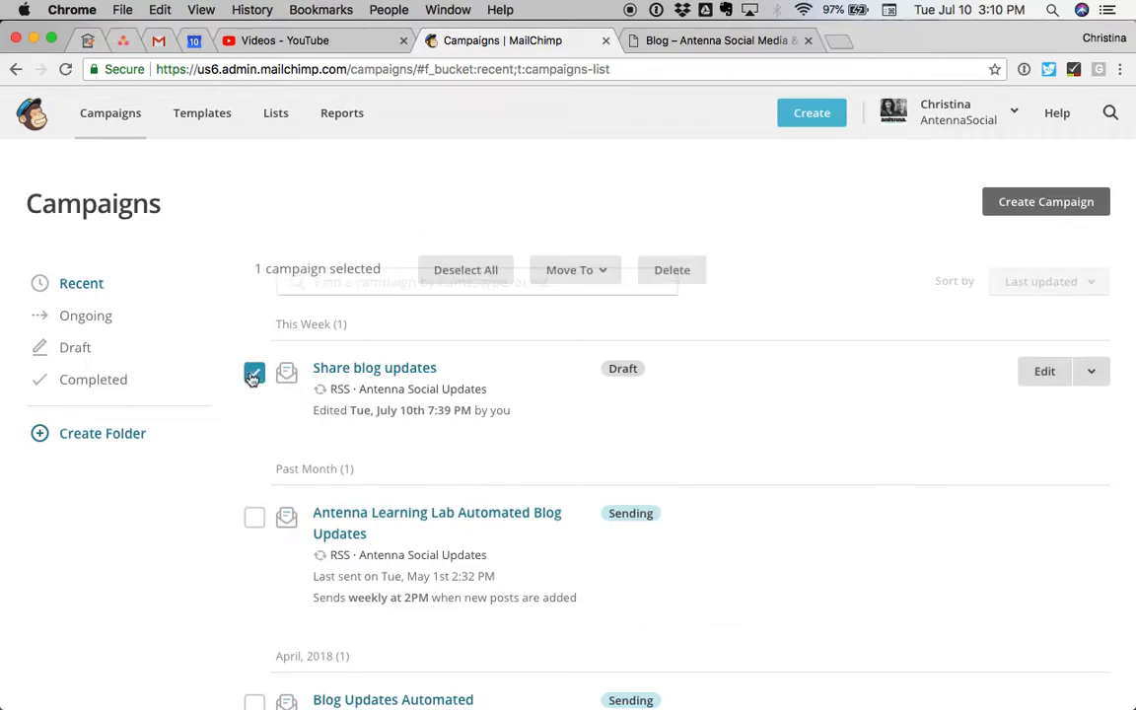
{"action": "left_click", "coordinate": [1095, 374]}
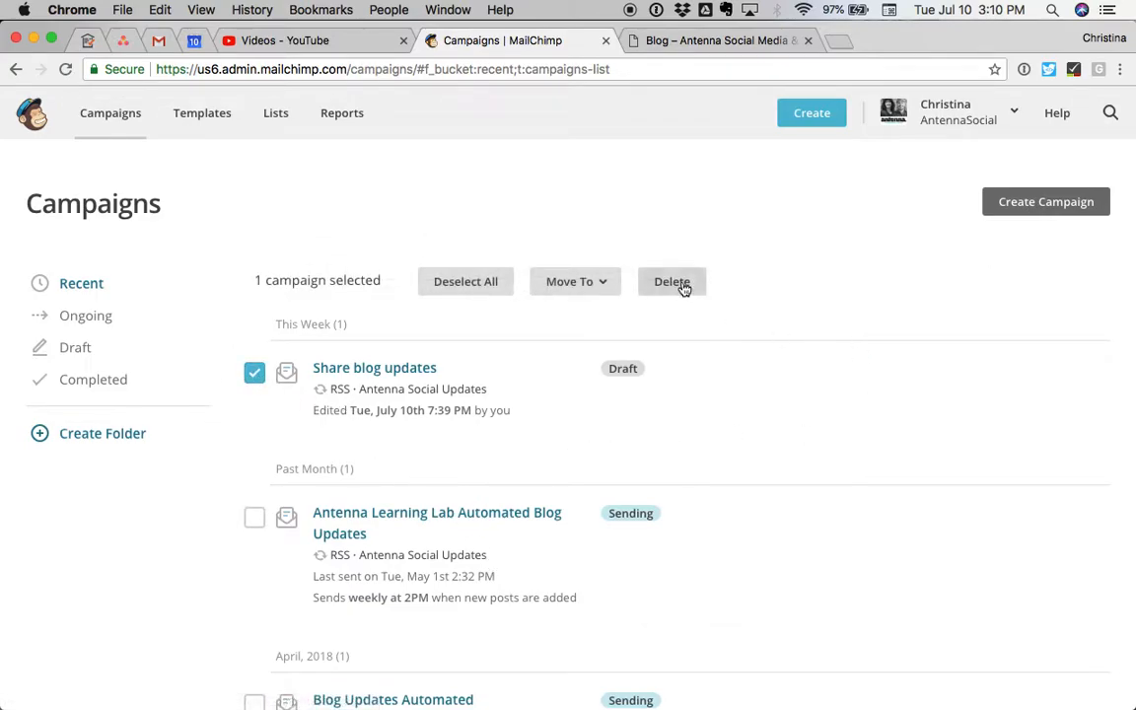
{"action": "left_click", "coordinate": [673, 283]}
{"action": "type", "text": "DELETE"}
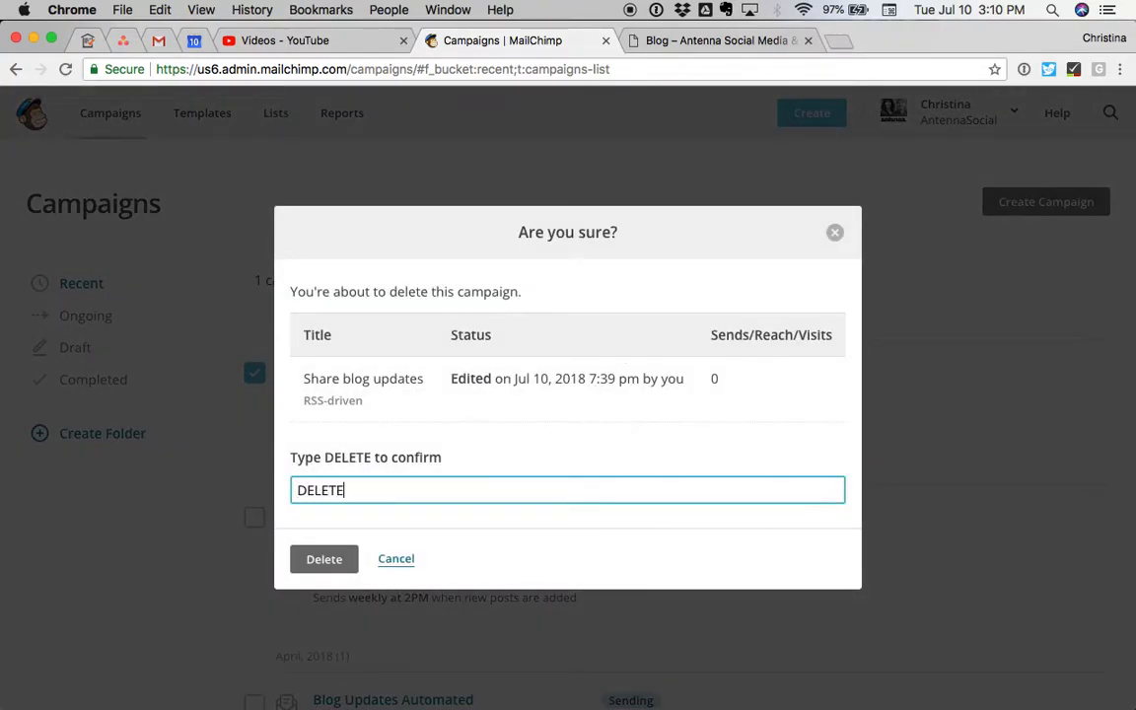
{"action": "left_click", "coordinate": [328, 569]}
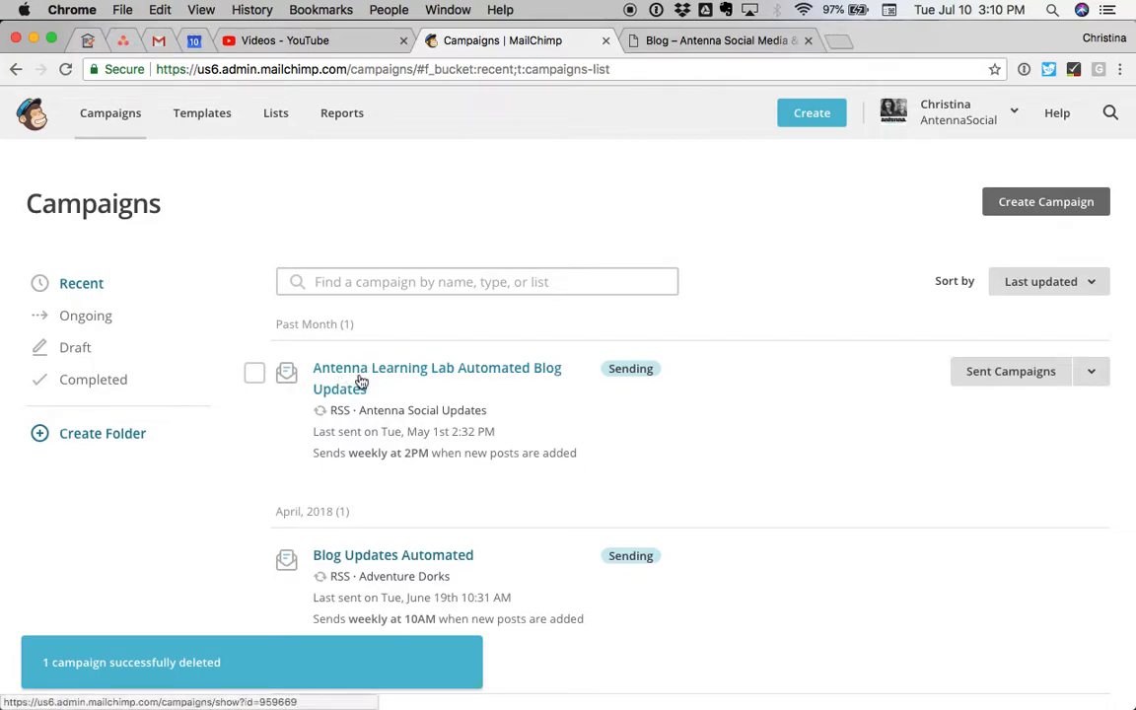
Step: Pause the Antenna Learning Lab Automated Blog Updates campaign for editing and go to its email design
{"action": "left_click", "coordinate": [370, 373]}
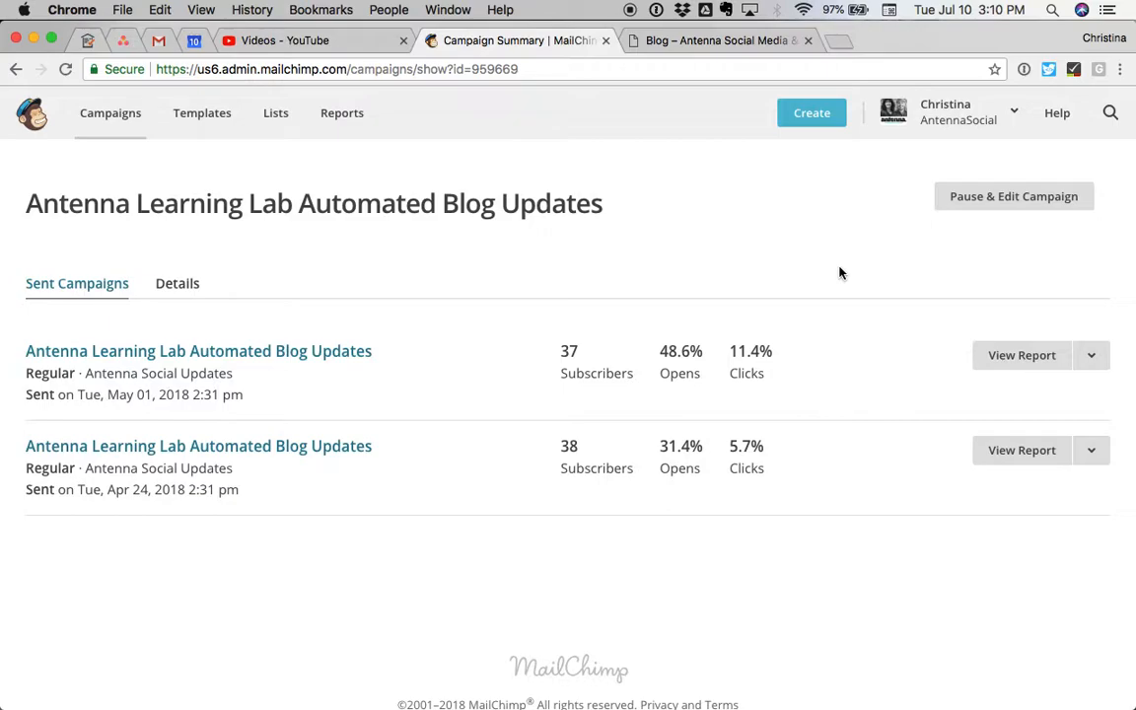
{"action": "left_click", "coordinate": [1009, 197]}
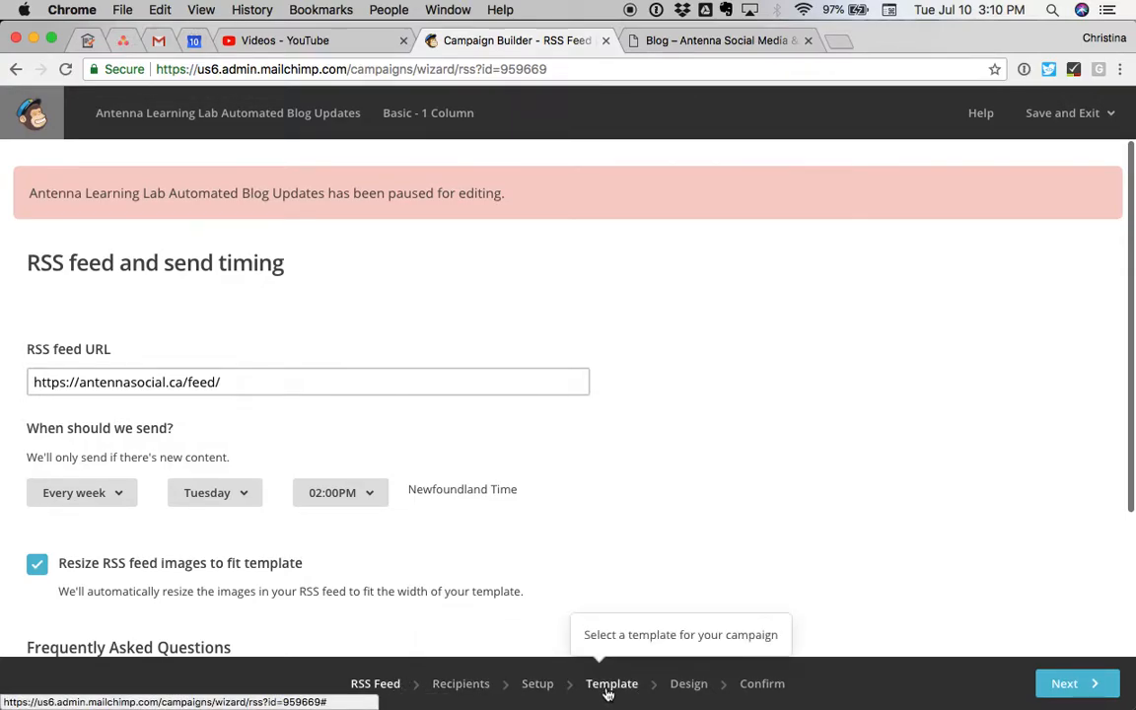
{"action": "left_click", "coordinate": [688, 685]}
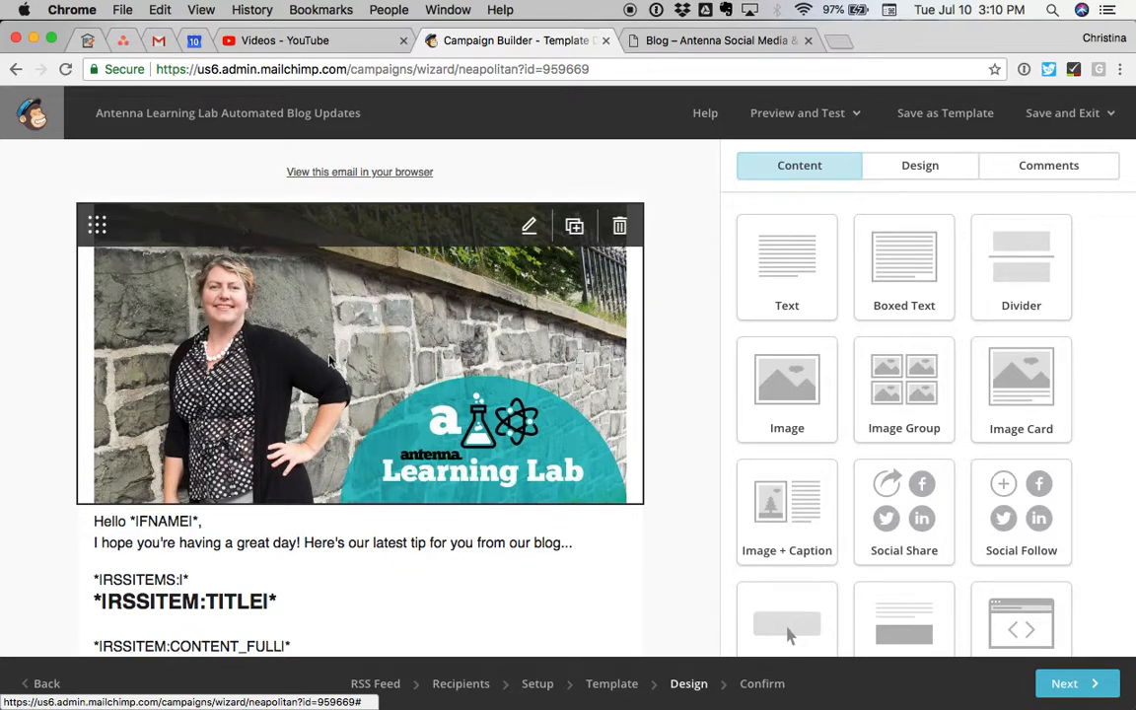
Step: Open the greeting text block and delete the first-name merge tag and comma after "Hello"
{"action": "scroll", "coordinate": [343, 412], "scroll_direction": "down", "scroll_amount": 5}
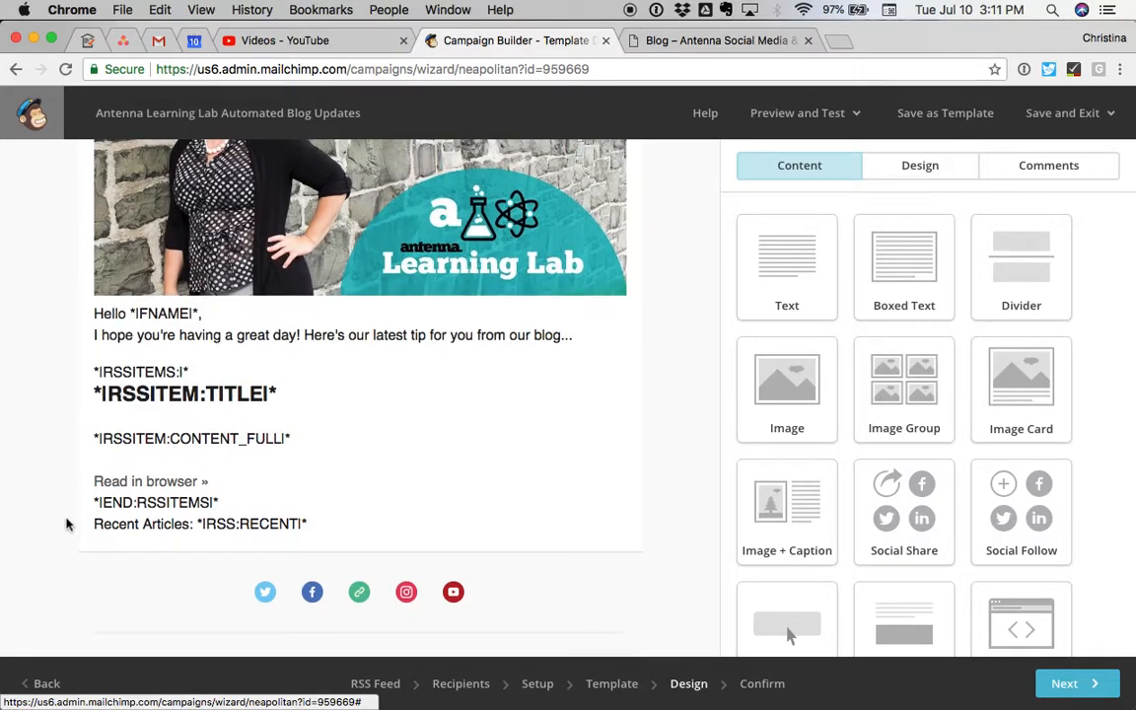
{"action": "left_click", "coordinate": [201, 325]}
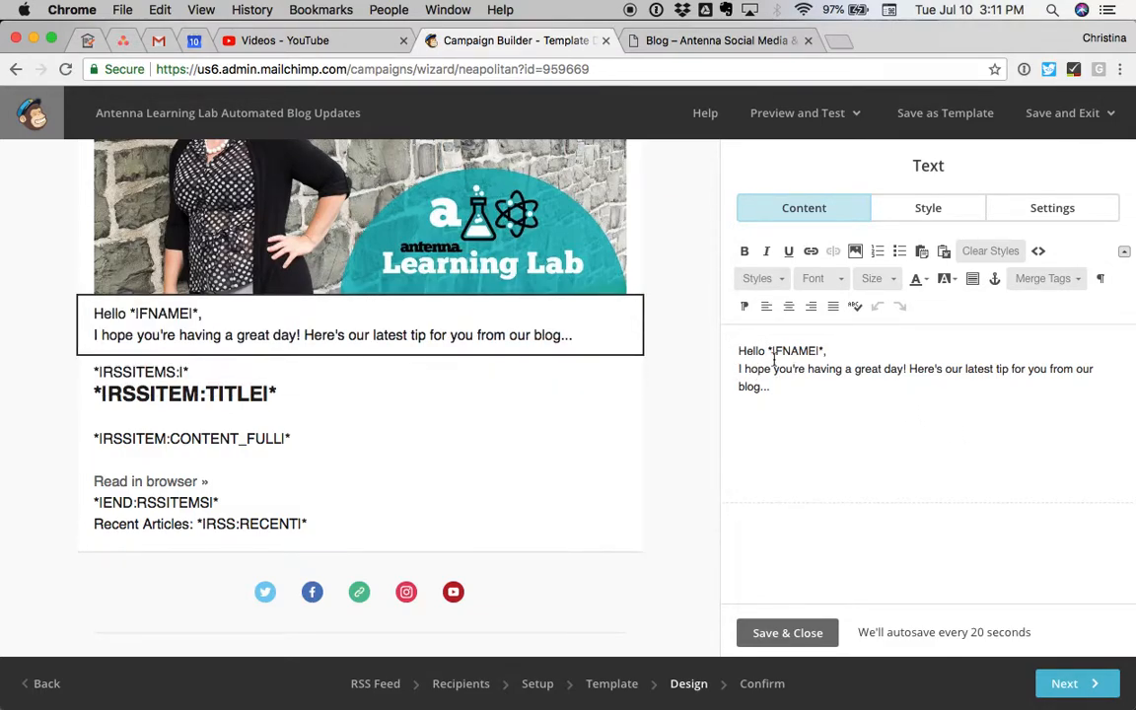
{"action": "left_click_drag", "start_coordinate": [828, 350], "coordinate": [765, 350]}
{"action": "left_click", "coordinate": [812, 388]}
{"action": "left_click_drag", "start_coordinate": [836, 350], "coordinate": [766, 350]}
{"action": "key", "text": "BackSpace"}
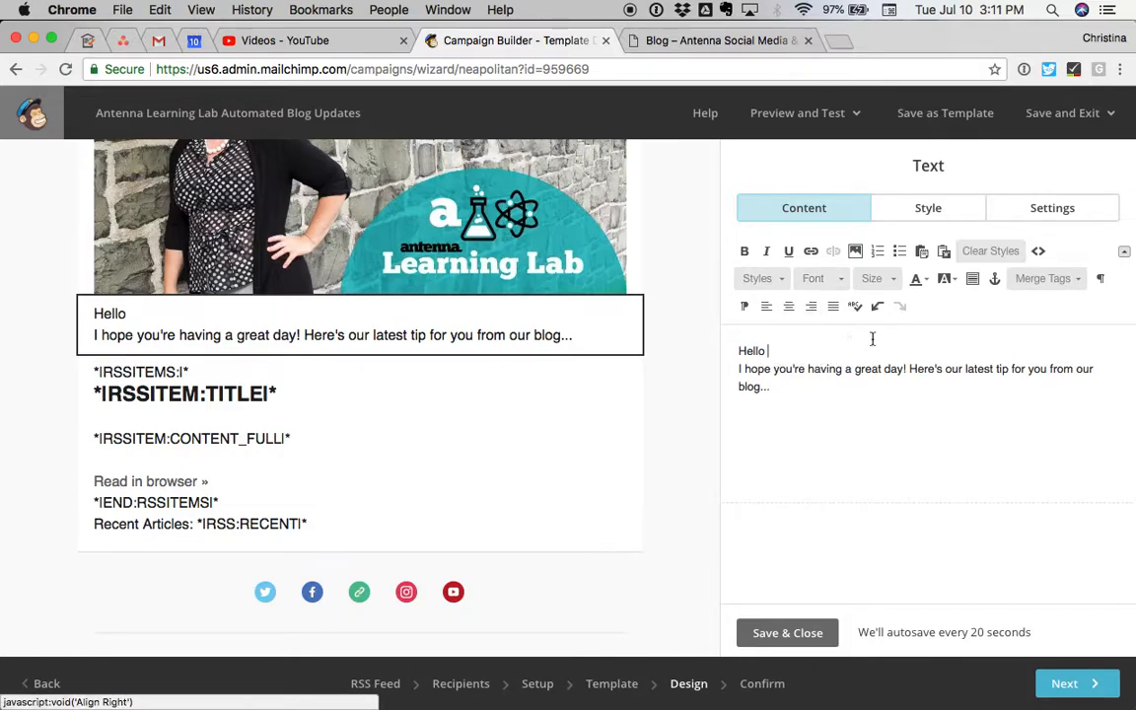
Step: Insert the First Name merge tag from the Member Data group after "Hello" in the greeting
{"action": "left_click", "coordinate": [1059, 281]}
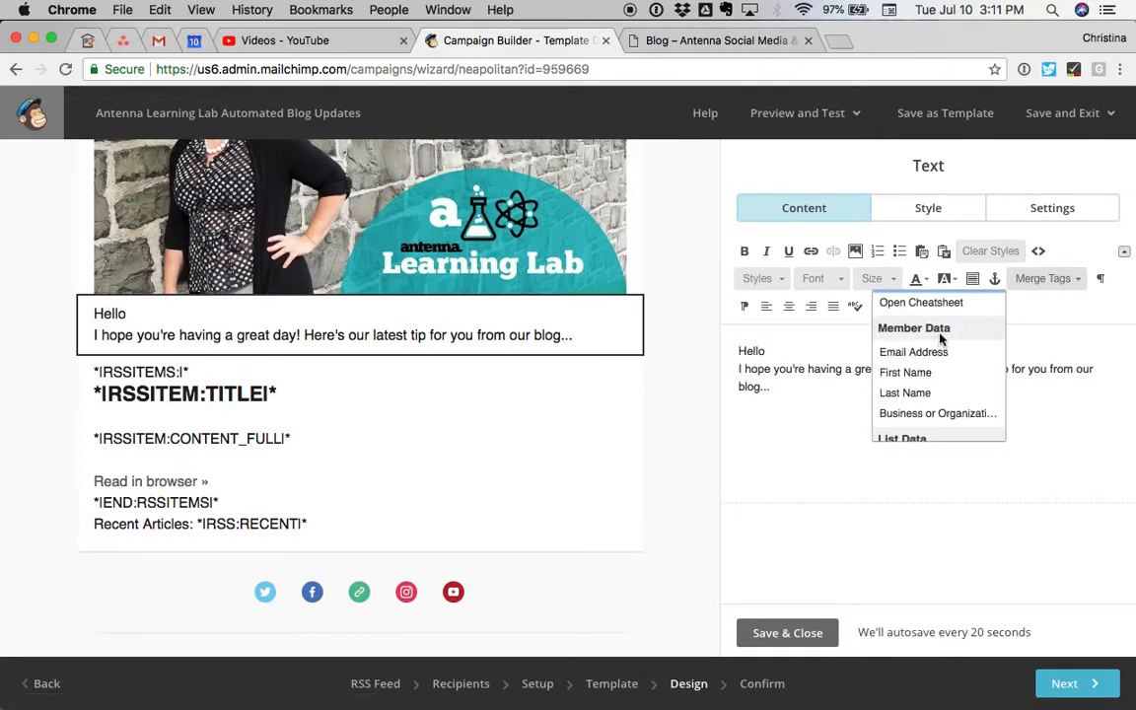
{"action": "scroll", "coordinate": [920, 357], "scroll_direction": "down", "scroll_amount": 5}
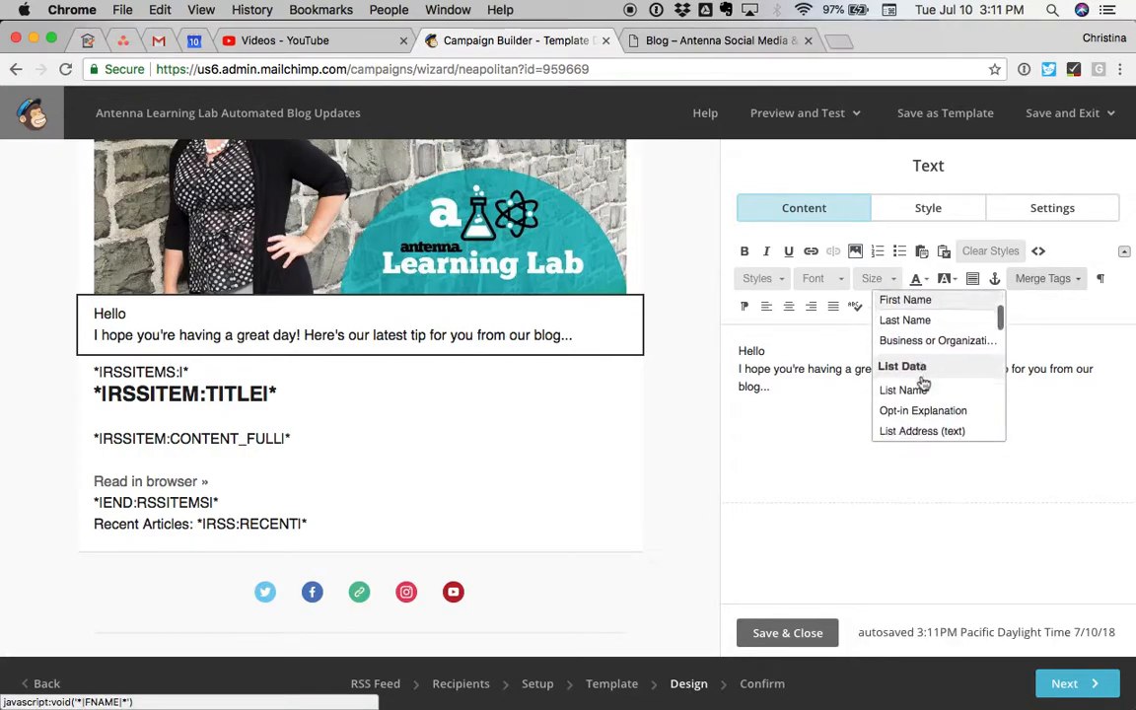
{"action": "scroll", "coordinate": [923, 382], "scroll_direction": "down", "scroll_amount": 8}
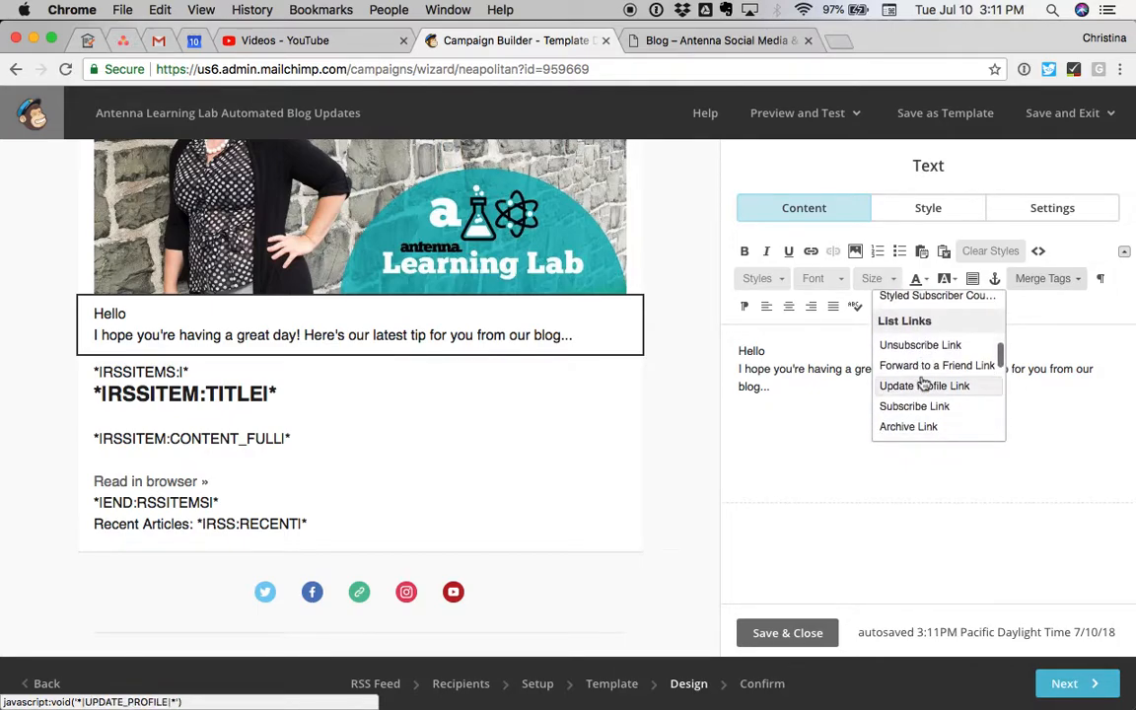
{"action": "scroll", "coordinate": [923, 383], "scroll_direction": "down", "scroll_amount": 10}
{"action": "scroll", "coordinate": [924, 383], "scroll_direction": "up", "scroll_amount": 20}
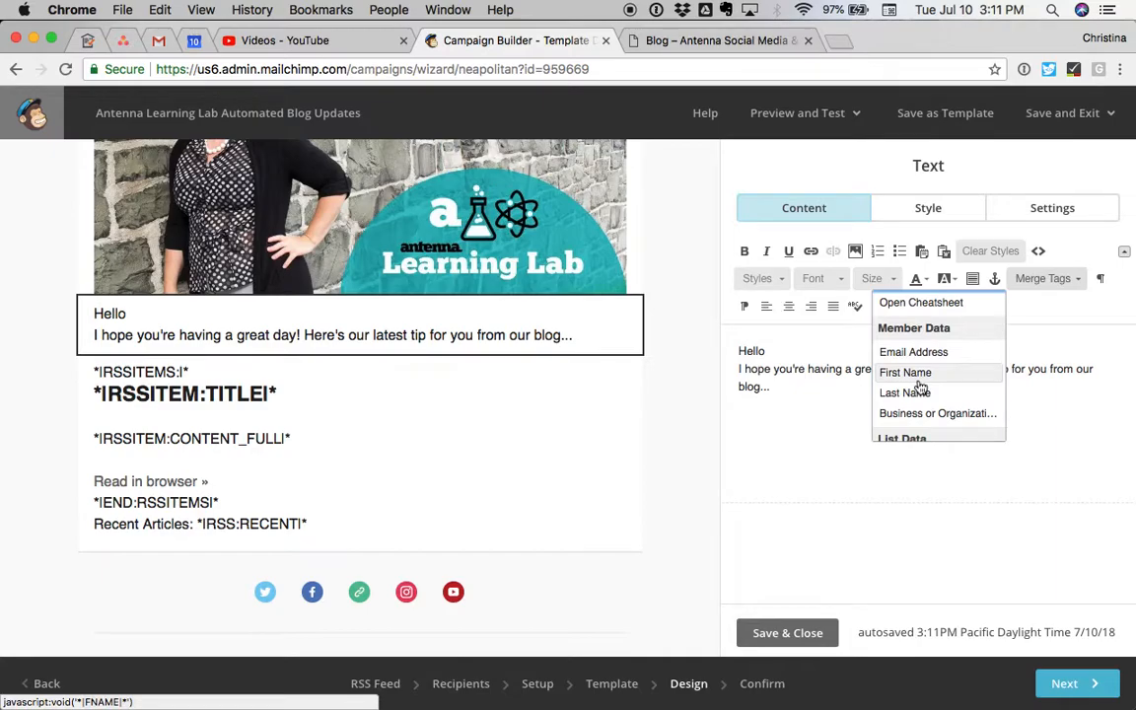
{"action": "left_click", "coordinate": [919, 372]}
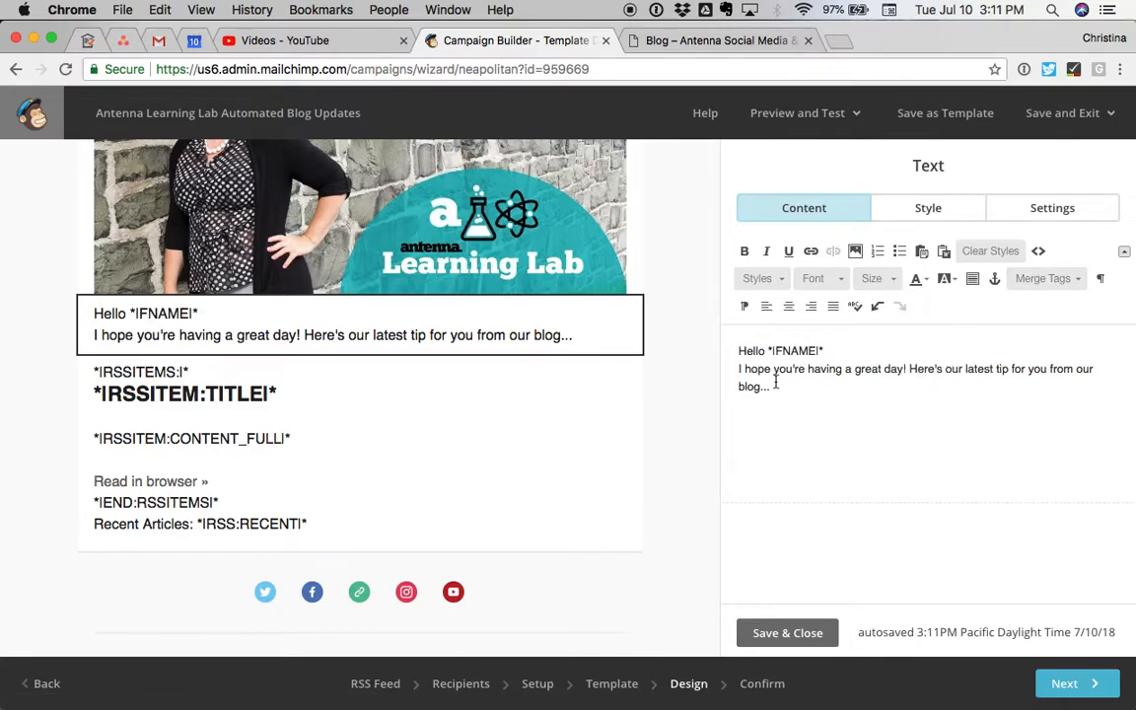
{"action": "left_click_drag", "start_coordinate": [832, 349], "coordinate": [737, 351]}
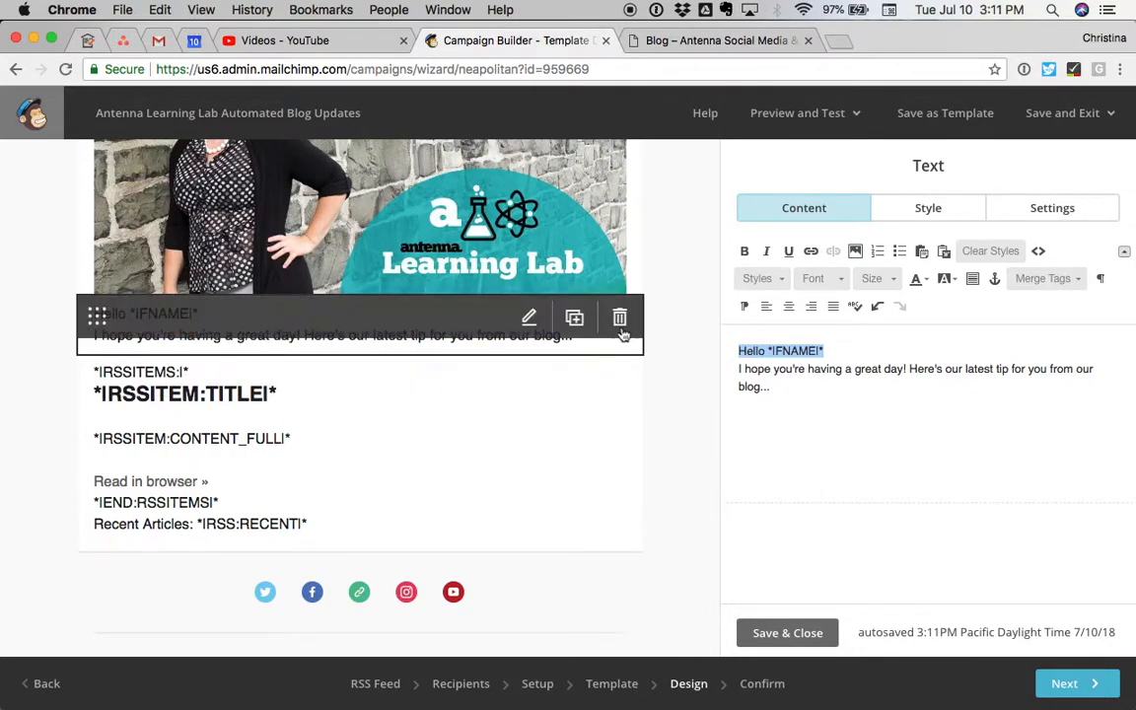
{"action": "left_click", "coordinate": [771, 386]}
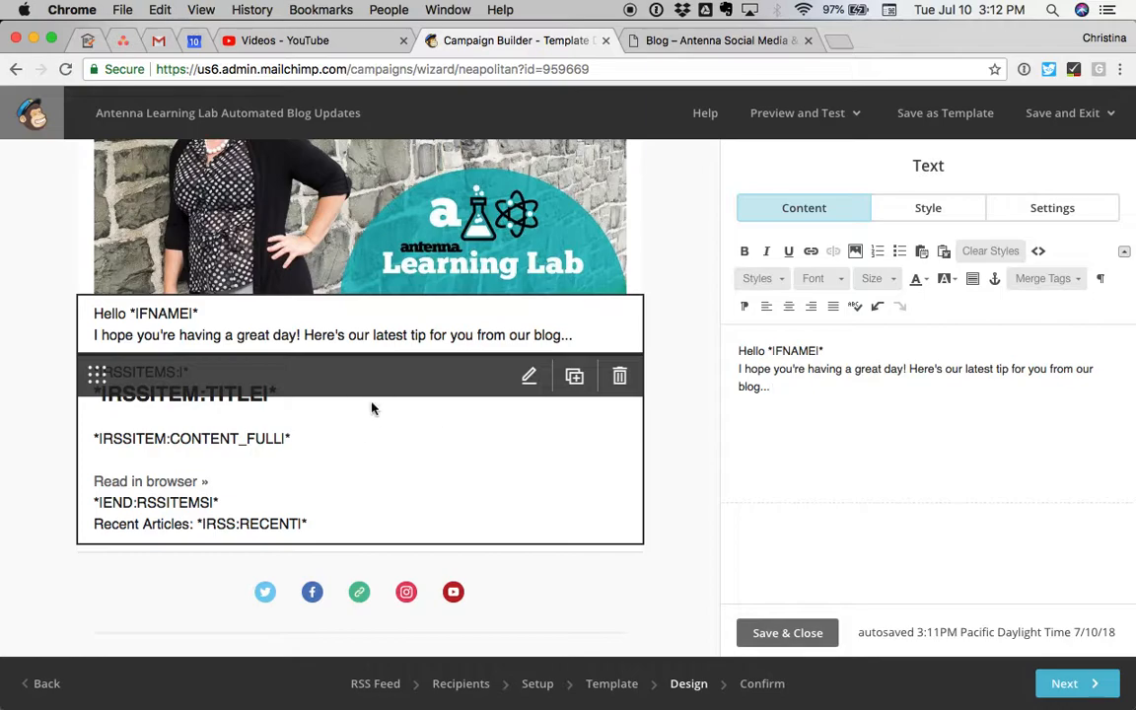
Step: Open the RSS items text block for editing and review its merge tags from *|RSSITEMS:|* to *|RSS:RECENT|*
{"action": "left_click", "coordinate": [385, 436]}
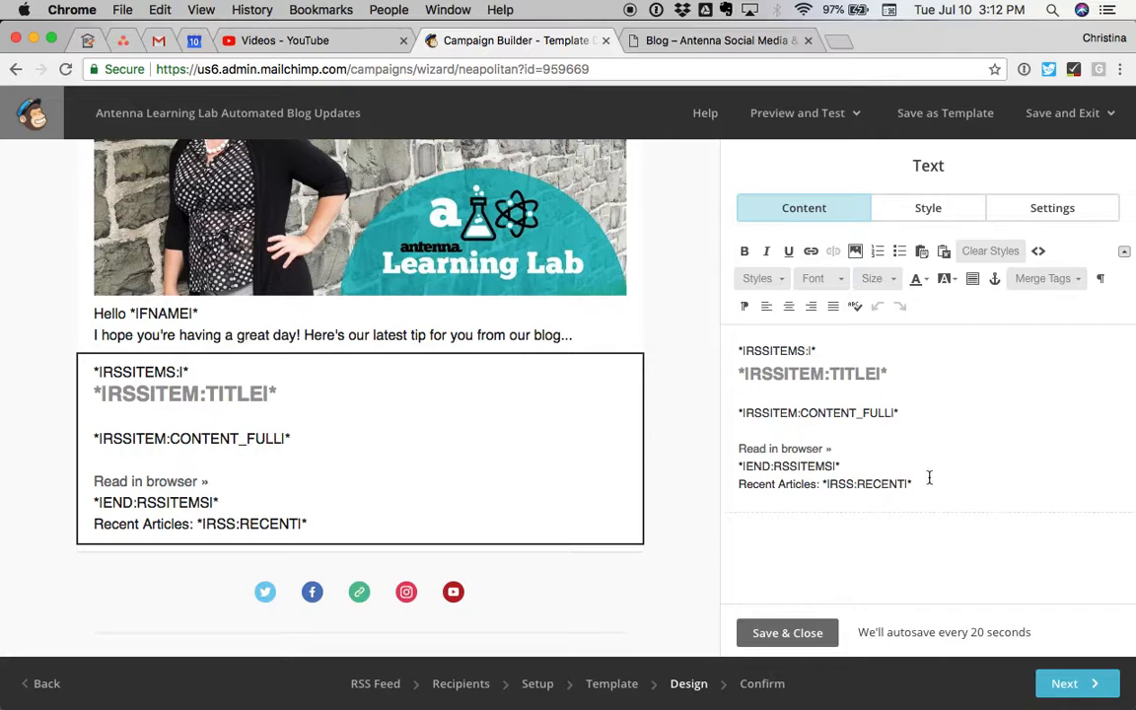
{"action": "left_click_drag", "start_coordinate": [912, 483], "coordinate": [723, 342]}
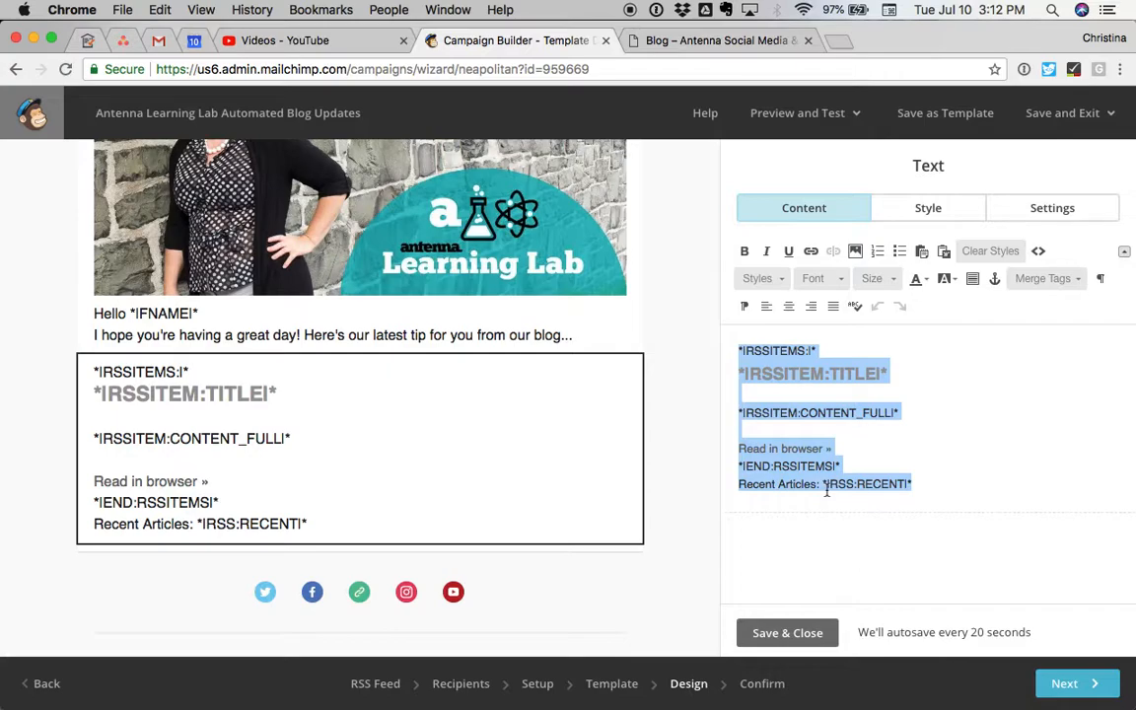
{"action": "left_click", "coordinate": [917, 474]}
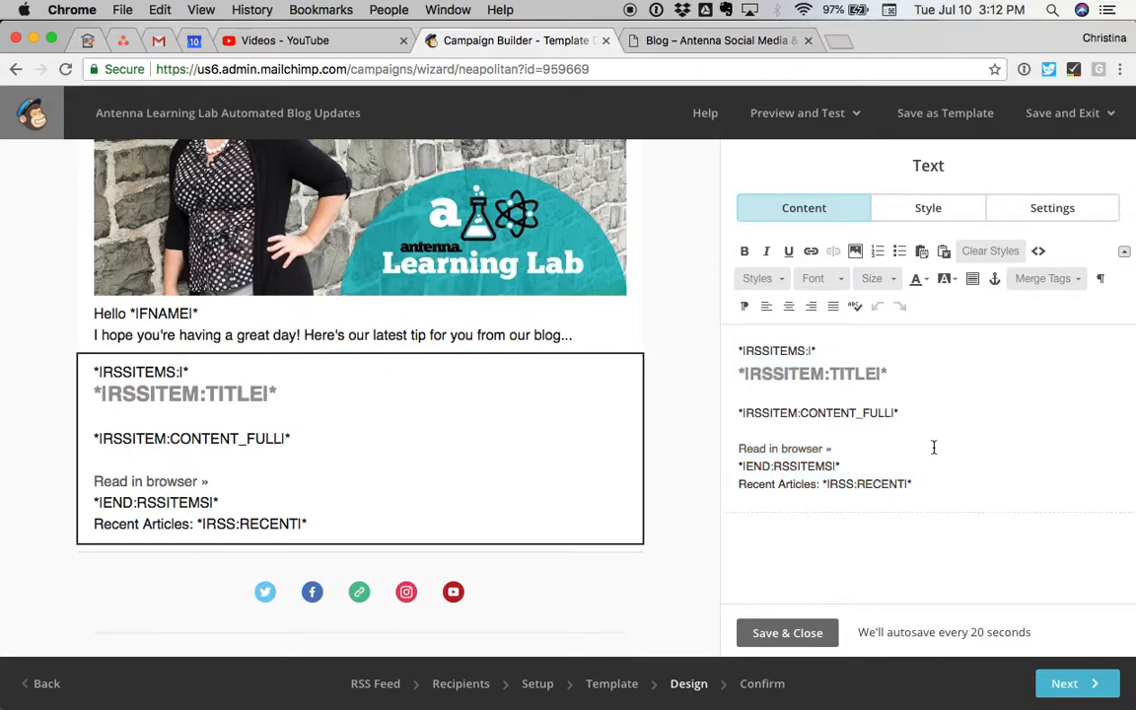
Step: Search Google for "mailchimp rss merge tags" in a new browser tab
{"action": "key", "text": "super+t"}
{"action": "type", "text": "MAILHCI"}
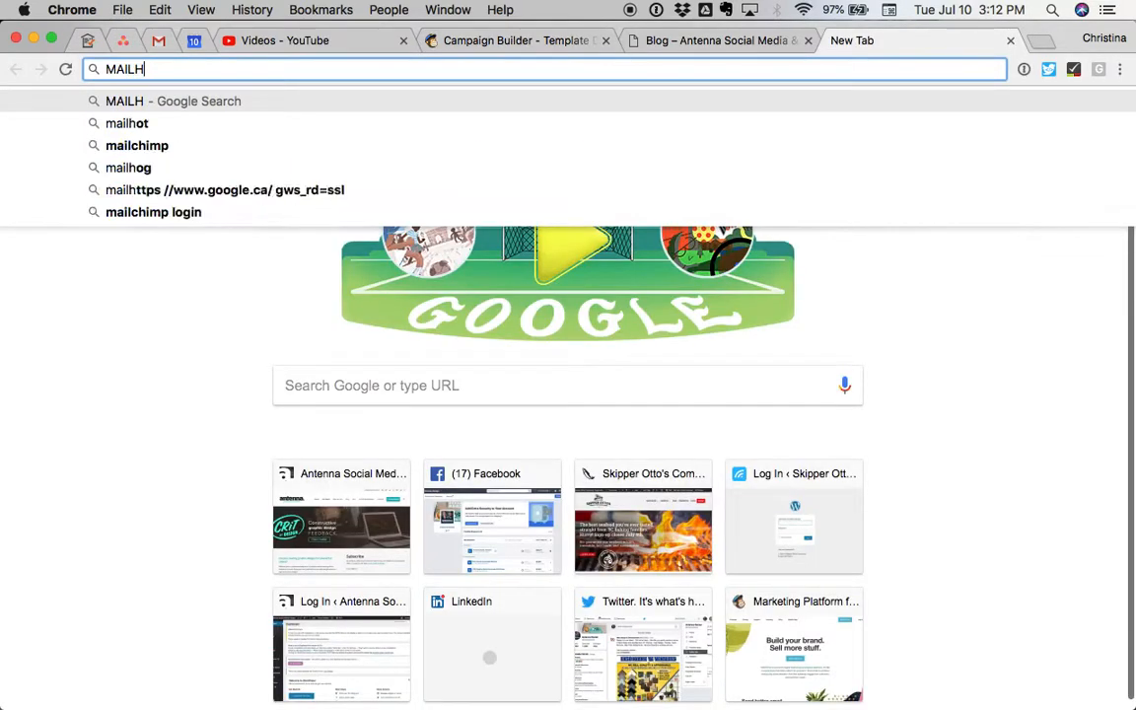
{"action": "key", "text": "BackSpace"}
{"action": "key", "text": "BackSpace"}
{"action": "key", "text": "BackSpace"}
{"action": "key", "text": "BackSpace"}
{"action": "key", "text": "BackSpace"}
{"action": "key", "text": "BackSpace"}
{"action": "key", "text": "BackSpace"}
{"action": "type", "text": "mailch"}
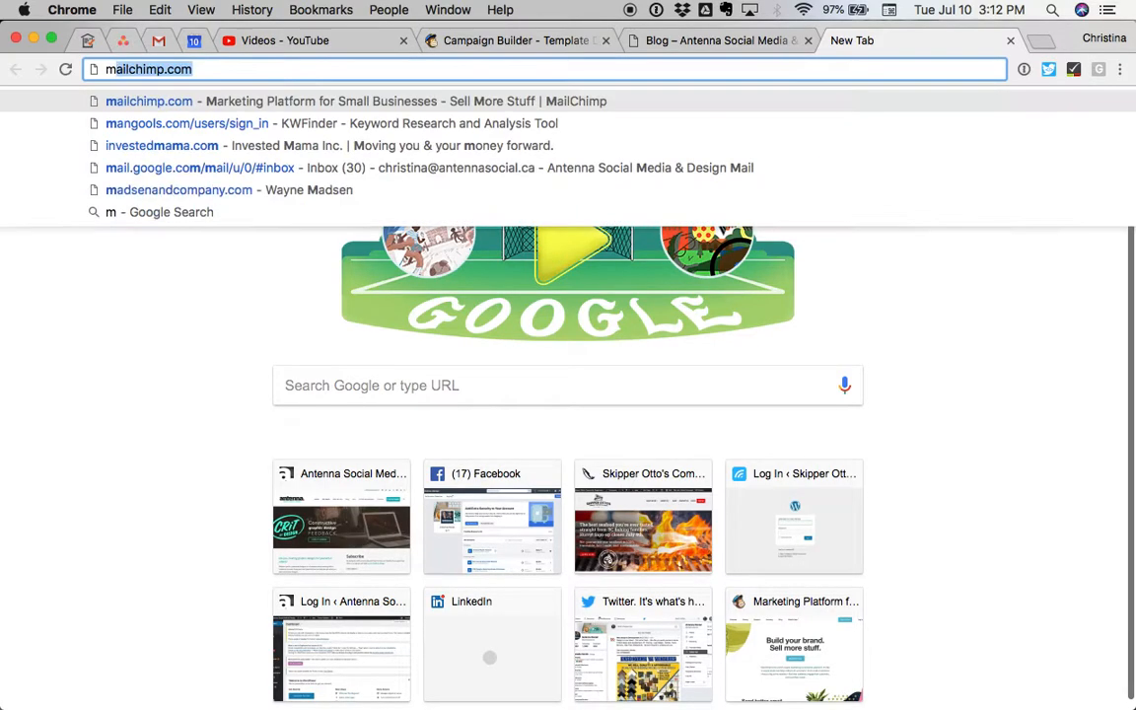
{"action": "type", "text": "imp rss merg"}
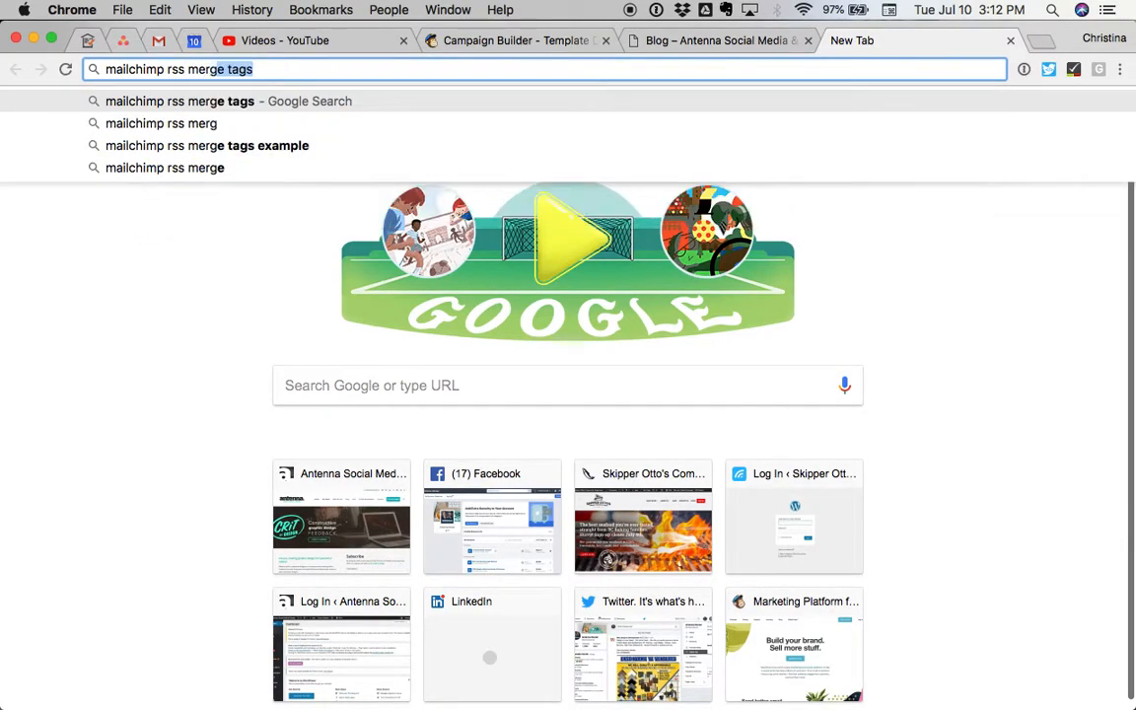
{"action": "key", "text": "Return"}
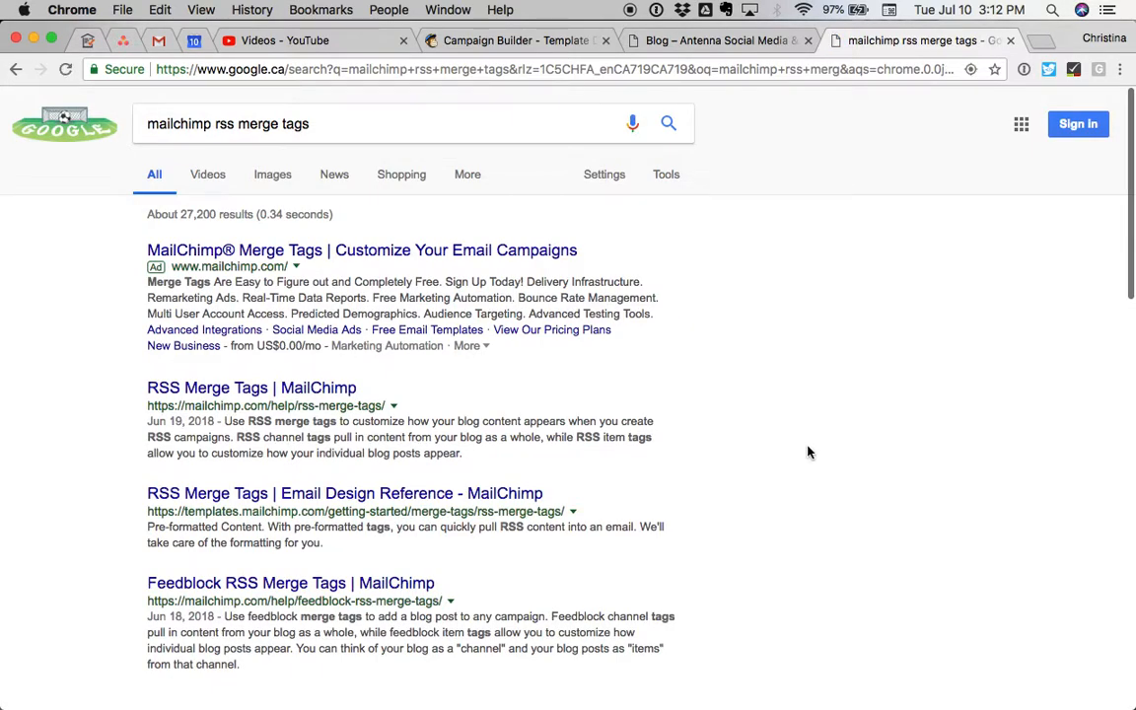
Step: Open MailChimp's RSS Merge Tags help article and read through its channel tags and item tags
{"action": "left_click", "coordinate": [323, 392]}
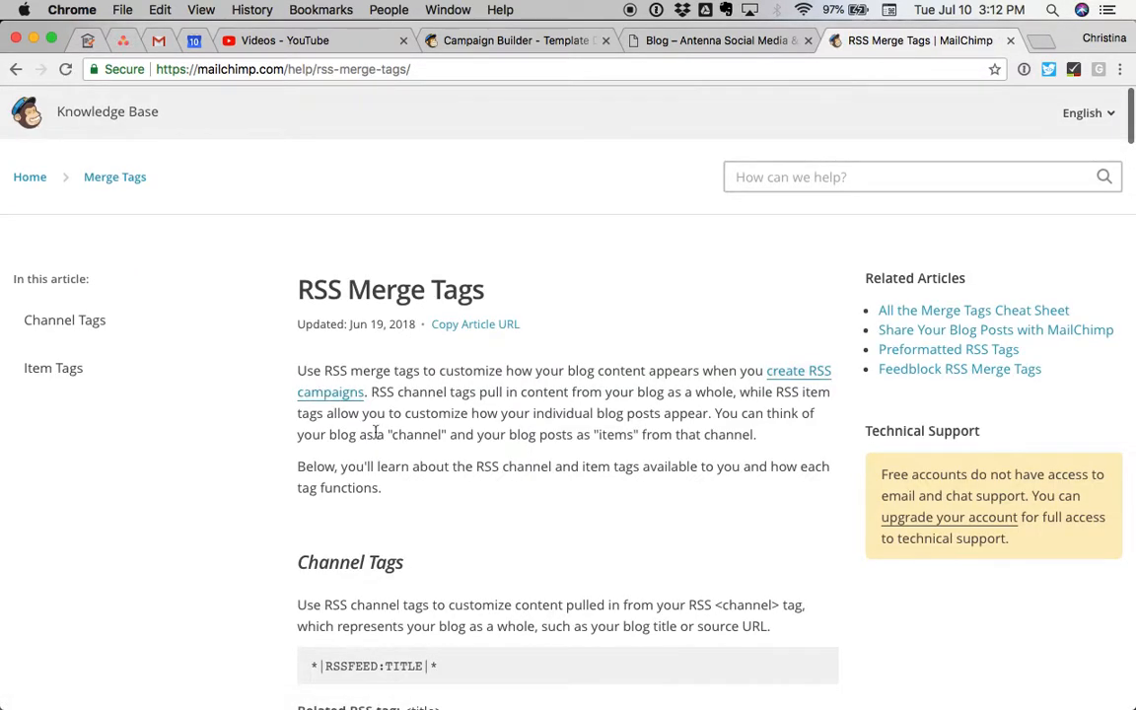
{"action": "scroll", "coordinate": [437, 544], "scroll_direction": "down", "scroll_amount": 5}
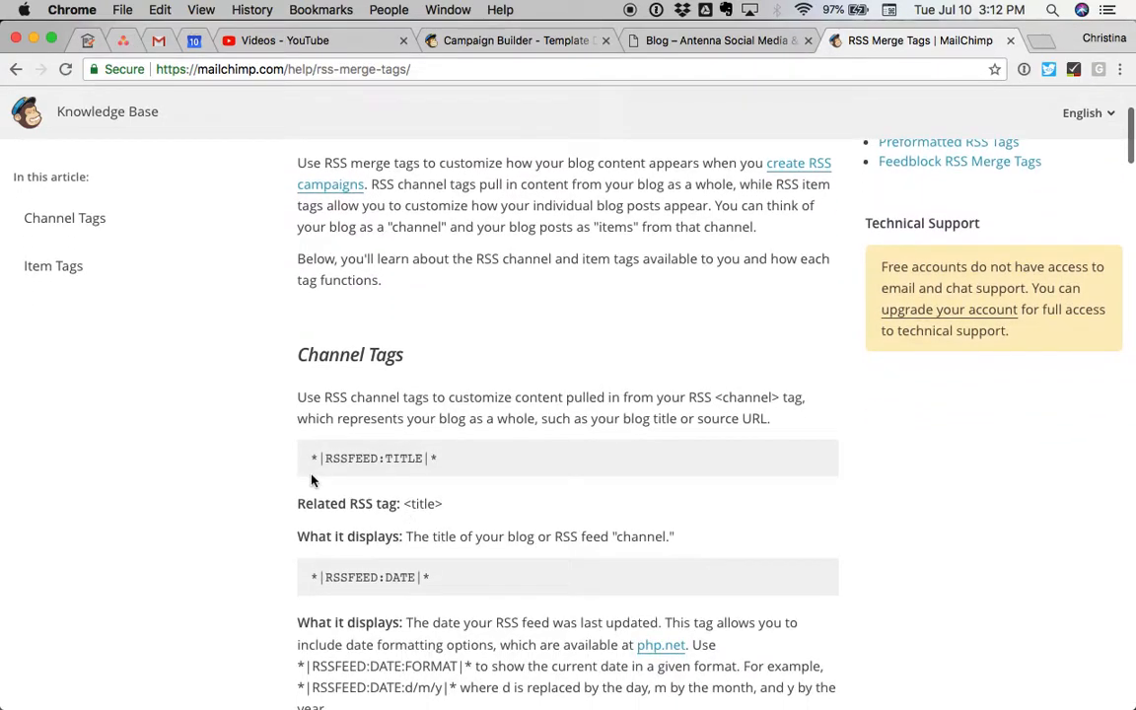
{"action": "scroll", "coordinate": [497, 564], "scroll_direction": "down", "scroll_amount": 7}
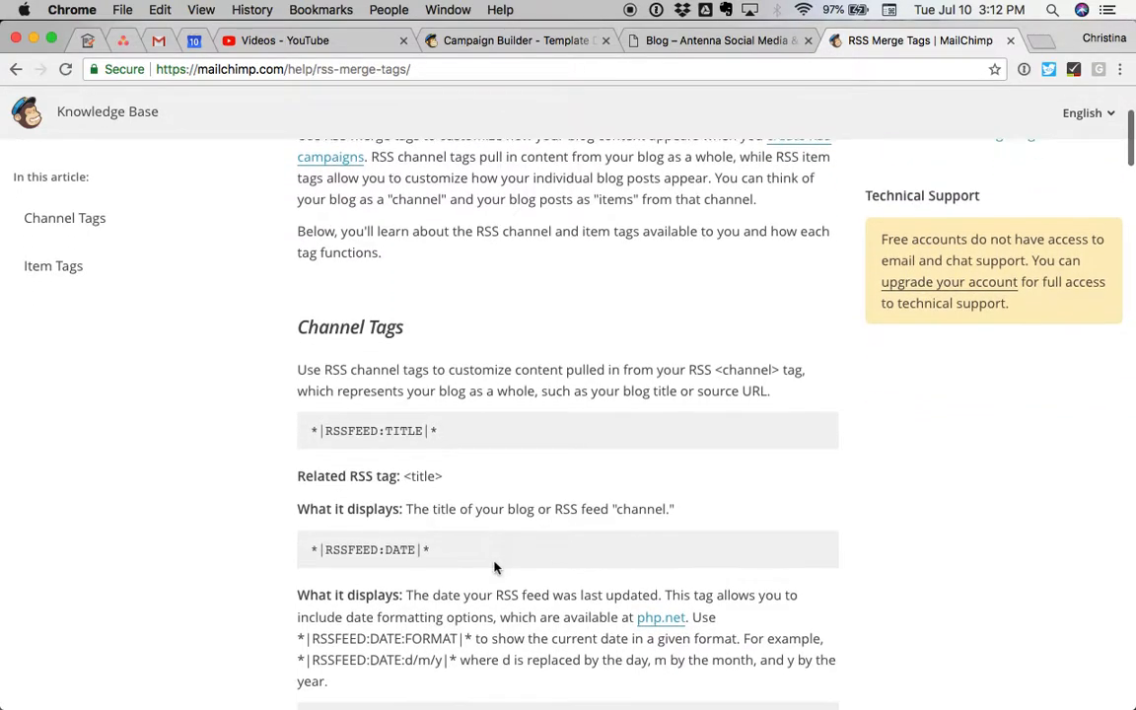
{"action": "scroll", "coordinate": [393, 424], "scroll_direction": "down", "scroll_amount": 7}
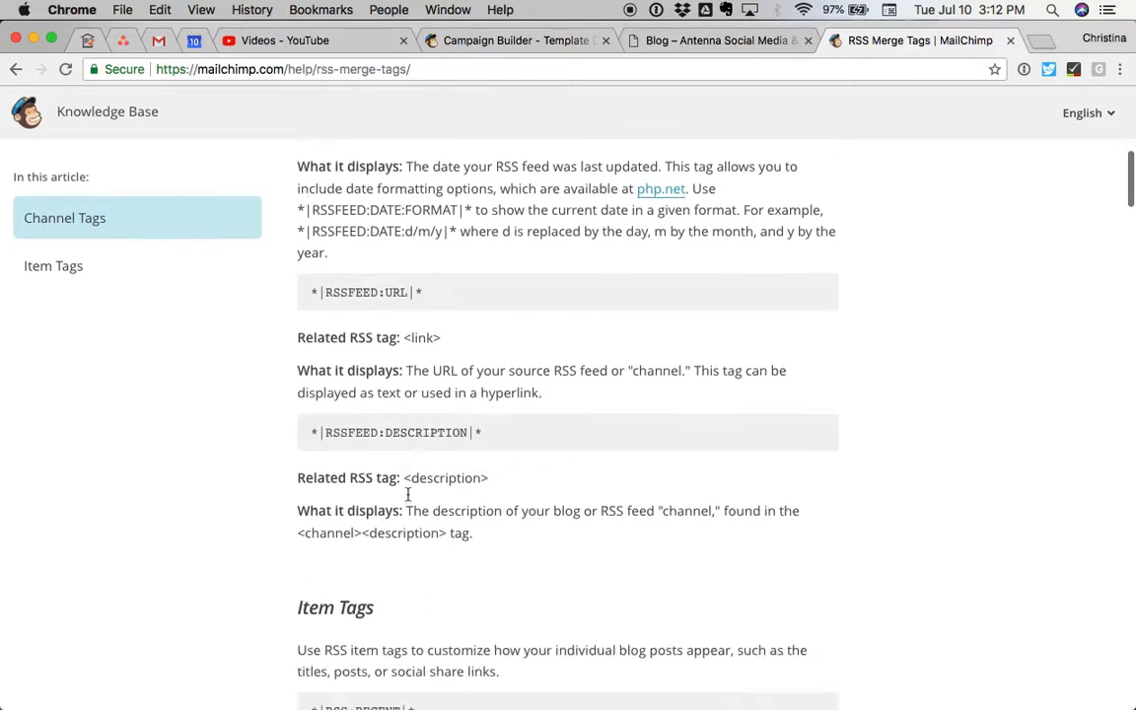
{"action": "scroll", "coordinate": [408, 493], "scroll_direction": "down", "scroll_amount": 5}
{"action": "scroll", "coordinate": [392, 324], "scroll_direction": "down", "scroll_amount": 6}
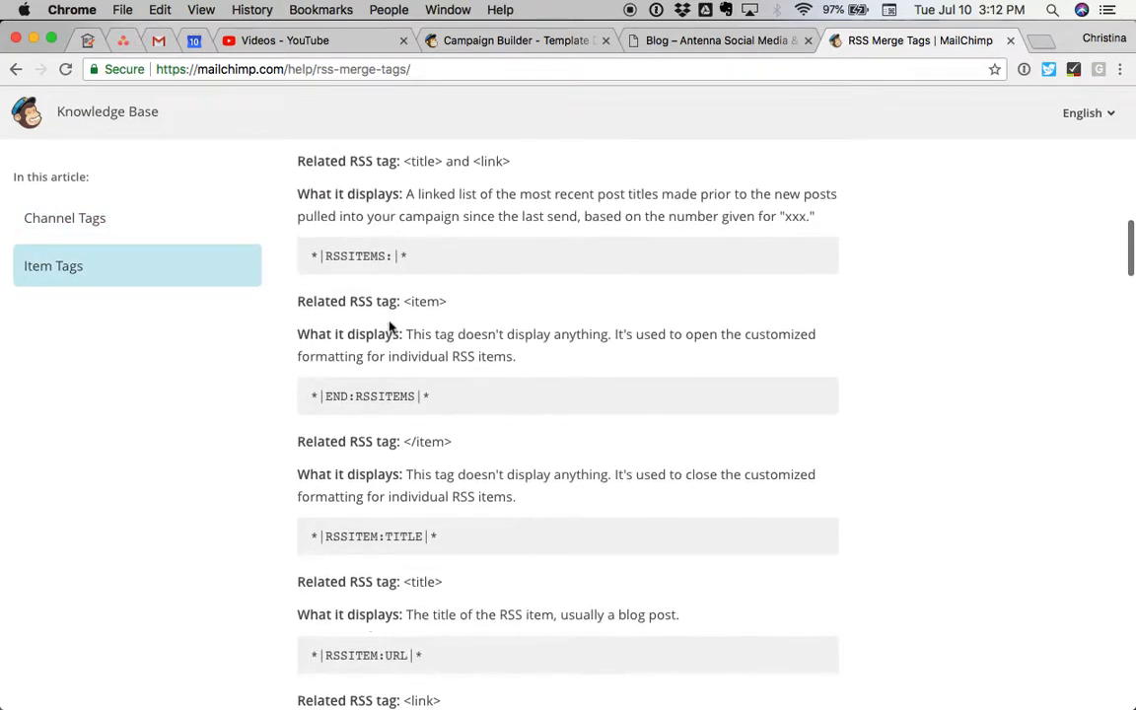
{"action": "scroll", "coordinate": [345, 585], "scroll_direction": "down", "scroll_amount": 14}
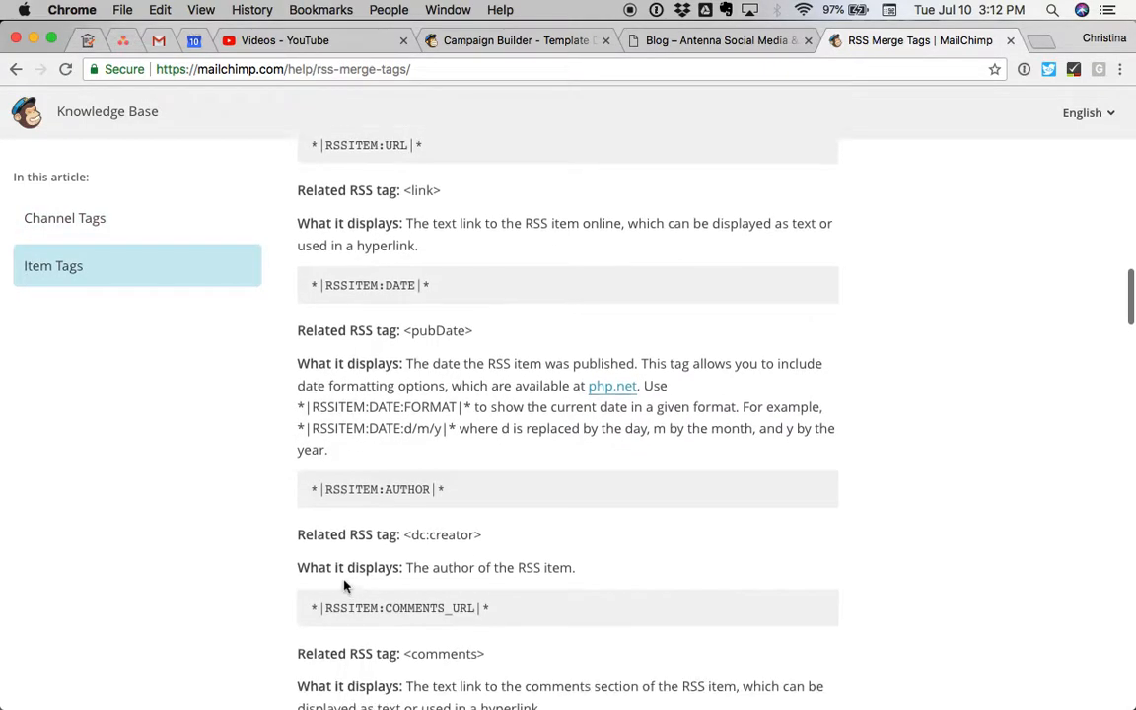
{"action": "scroll", "coordinate": [345, 585], "scroll_direction": "down", "scroll_amount": 12}
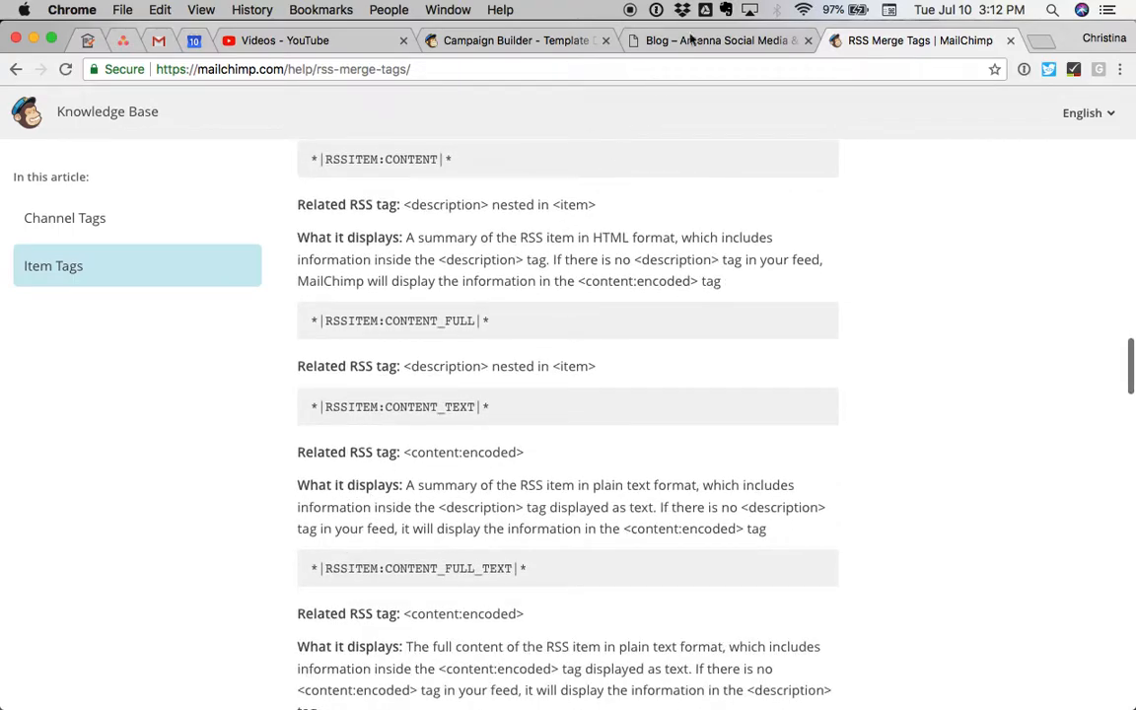
Step: Return to the Campaign Builder and enter preview mode for the blog updates email
{"action": "left_click", "coordinate": [687, 42]}
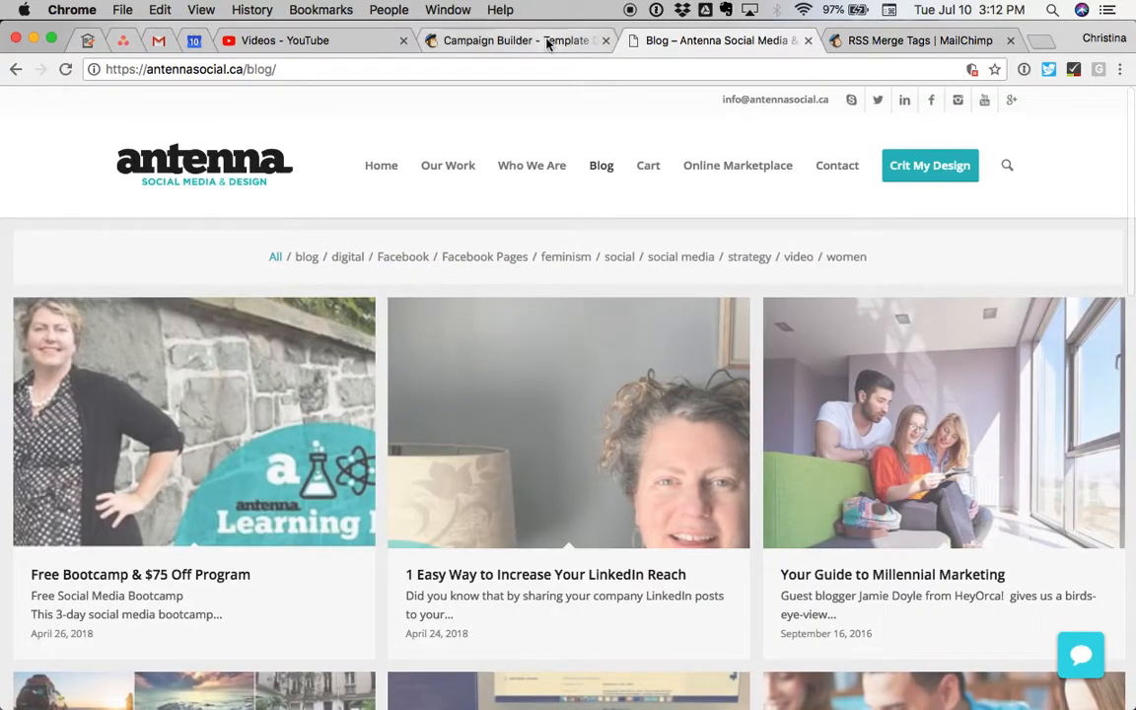
{"action": "left_click", "coordinate": [496, 41]}
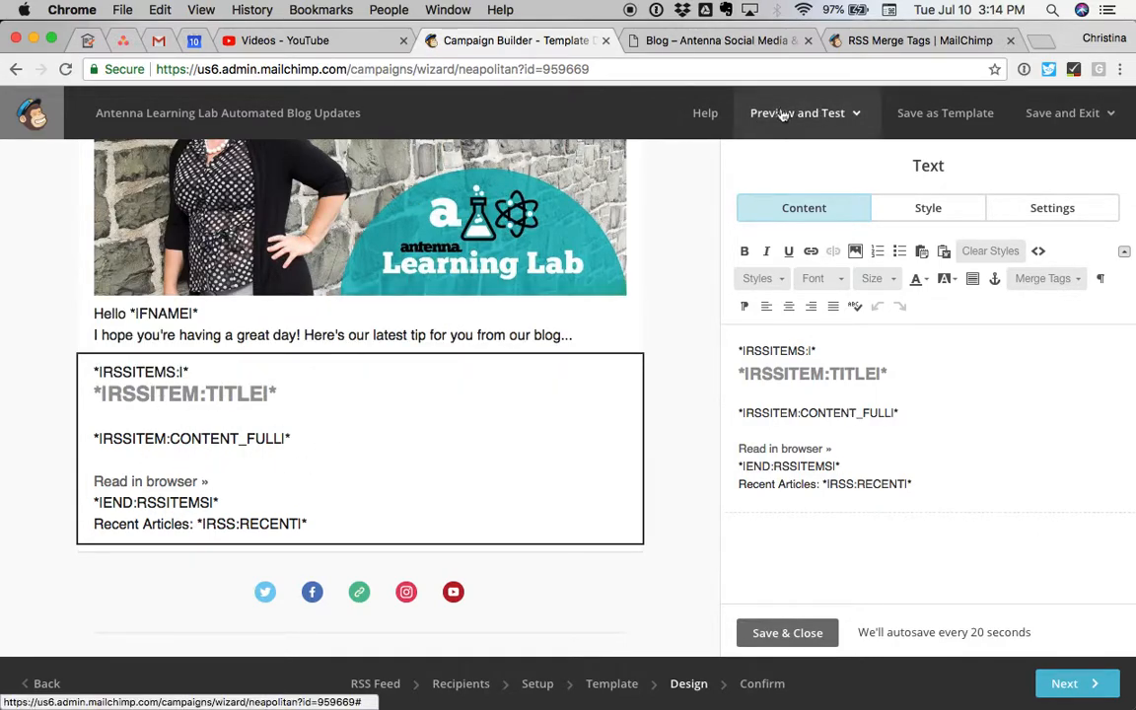
{"action": "left_click", "coordinate": [815, 118]}
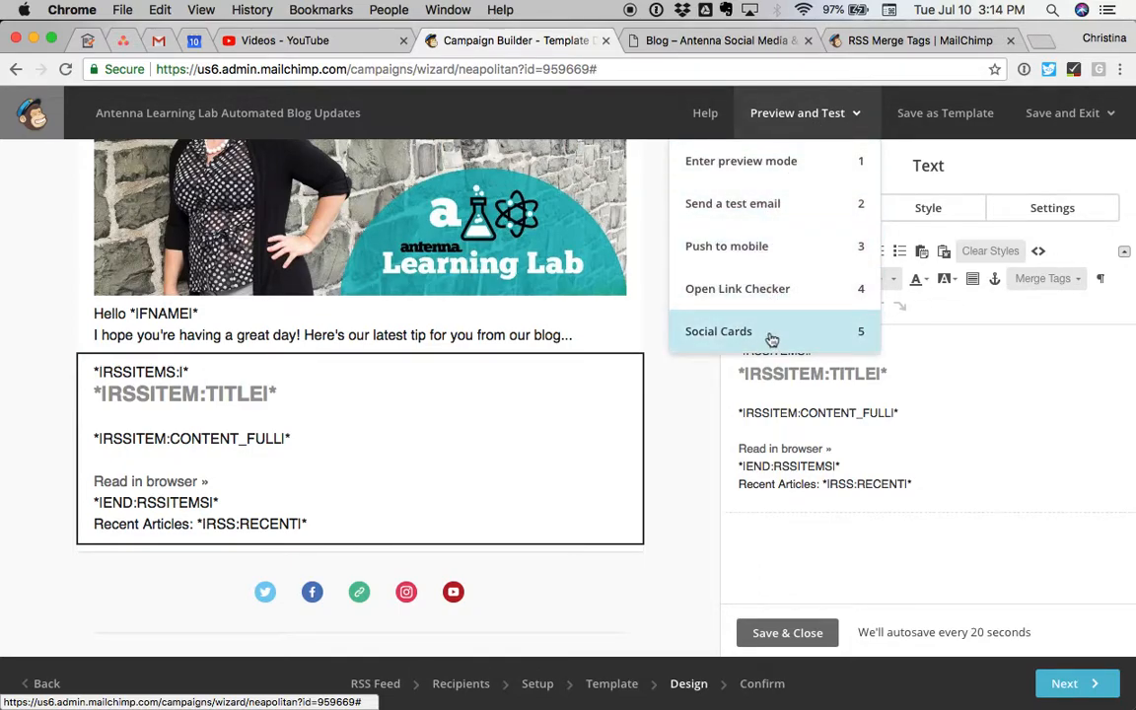
{"action": "left_click", "coordinate": [765, 165]}
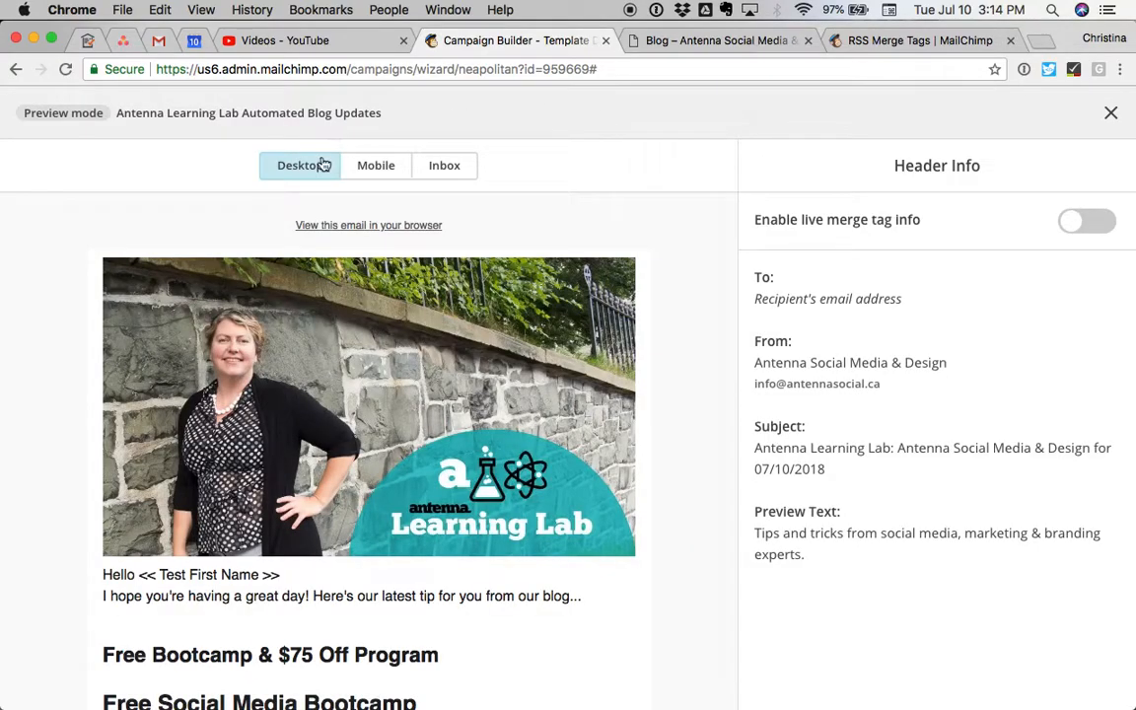
Step: View the email's mobile and inbox previews, finishing on the desktop preview
{"action": "left_click", "coordinate": [375, 168]}
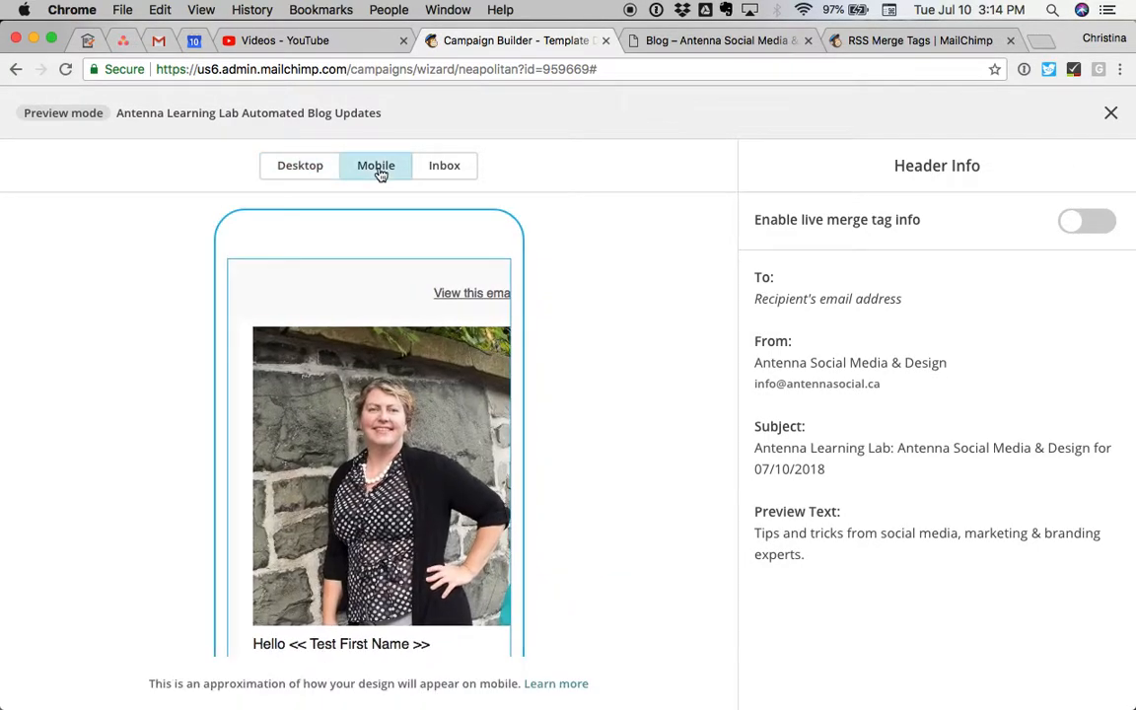
{"action": "left_click", "coordinate": [446, 173]}
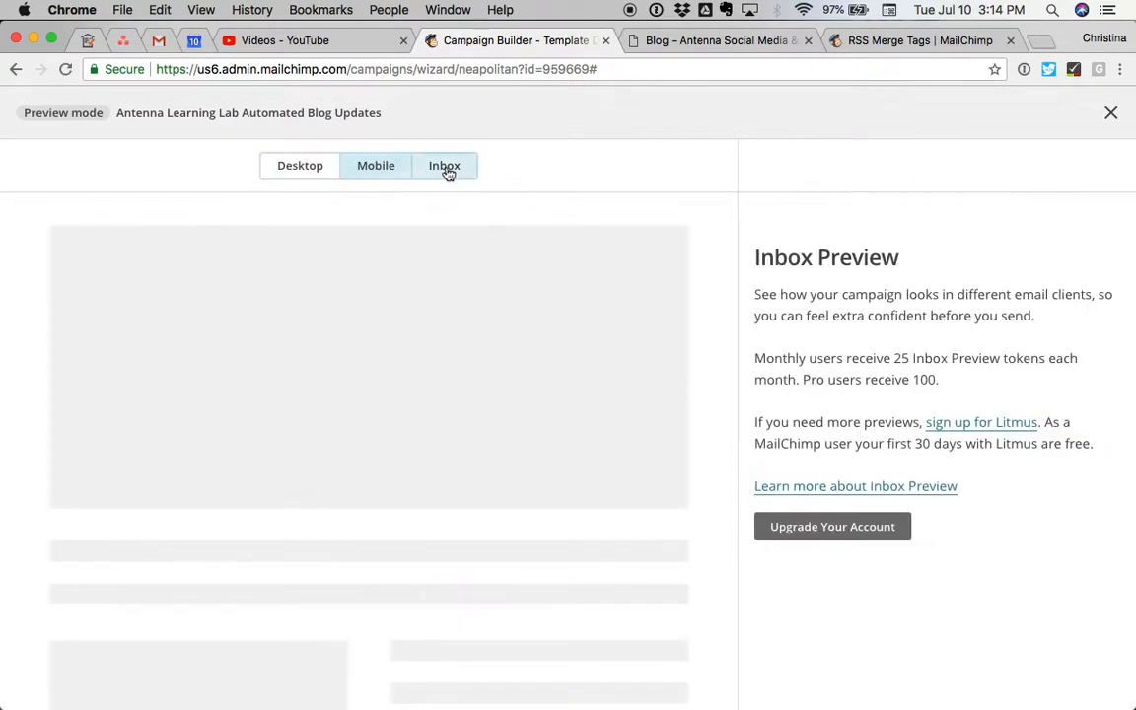
{"action": "left_click", "coordinate": [292, 169]}
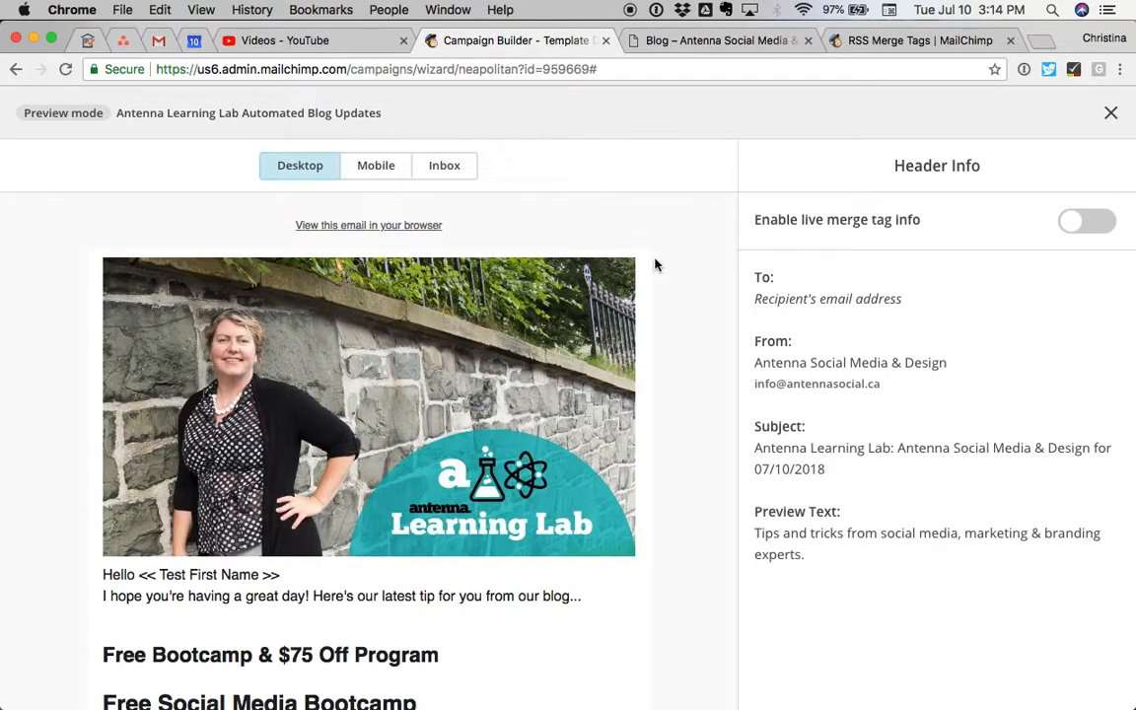
Step: Examine the desktop preview's header image, greeting and blog post content
{"action": "scroll", "coordinate": [641, 352], "scroll_direction": "down", "scroll_amount": 5}
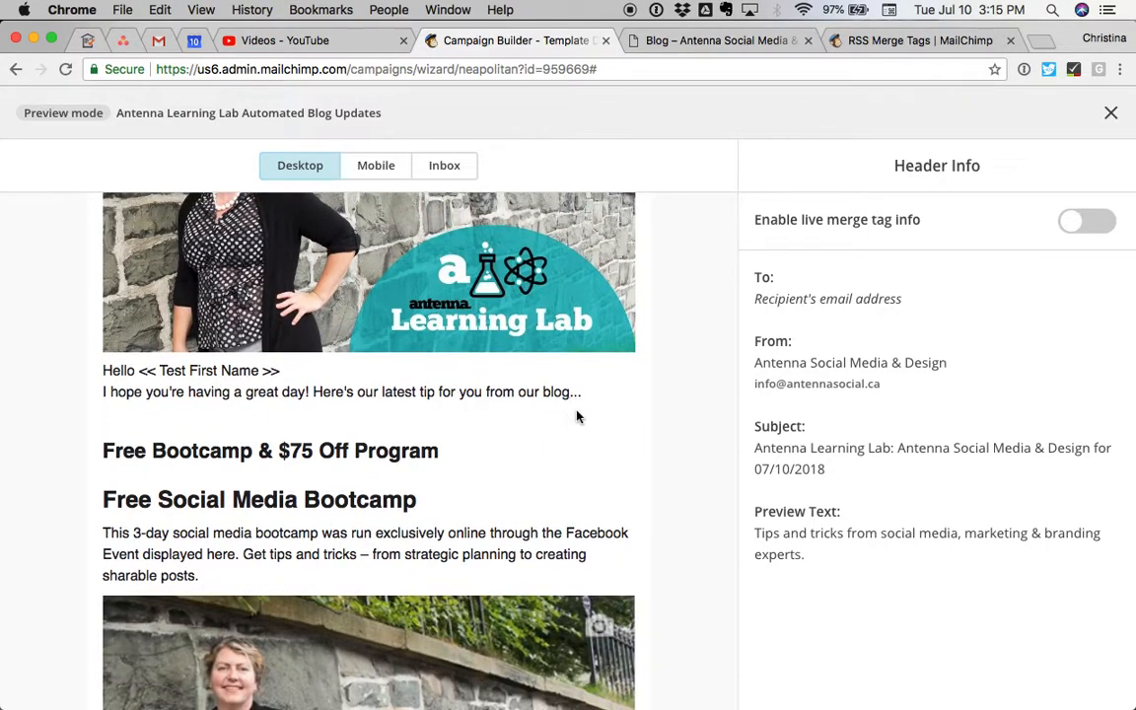
{"action": "scroll", "coordinate": [513, 434], "scroll_direction": "down", "scroll_amount": 1}
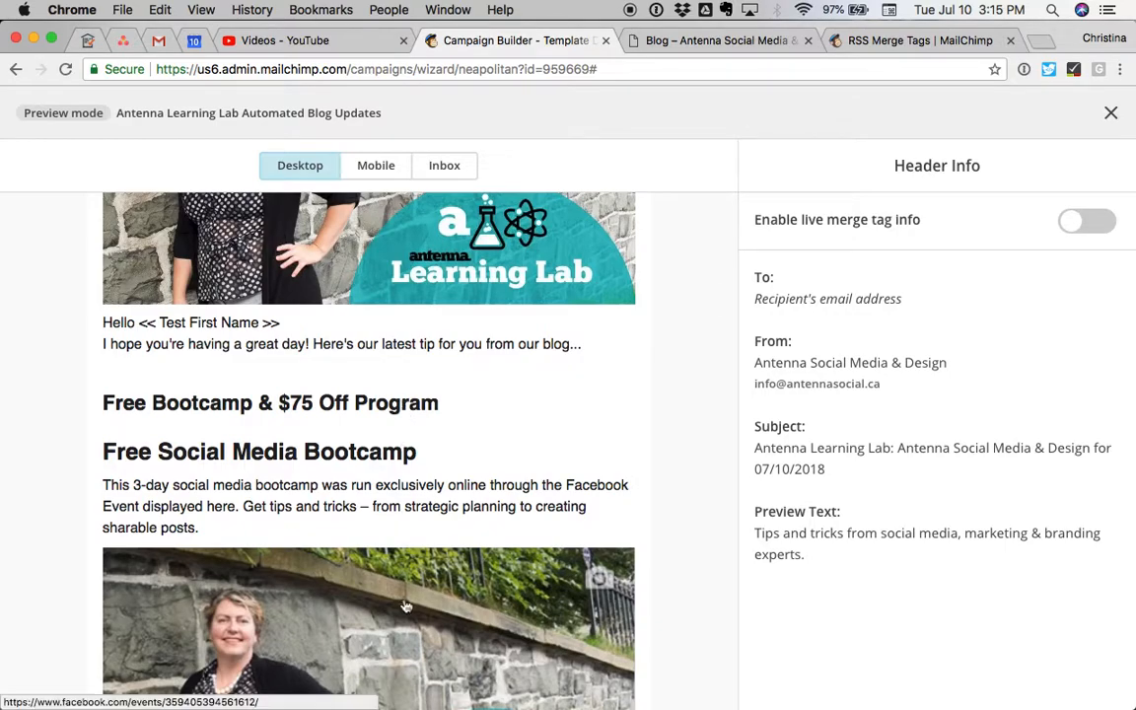
{"action": "scroll", "coordinate": [405, 607], "scroll_direction": "down", "scroll_amount": 3}
{"action": "scroll", "coordinate": [405, 607], "scroll_direction": "up", "scroll_amount": 7}
{"action": "scroll", "coordinate": [405, 607], "scroll_direction": "down", "scroll_amount": 5}
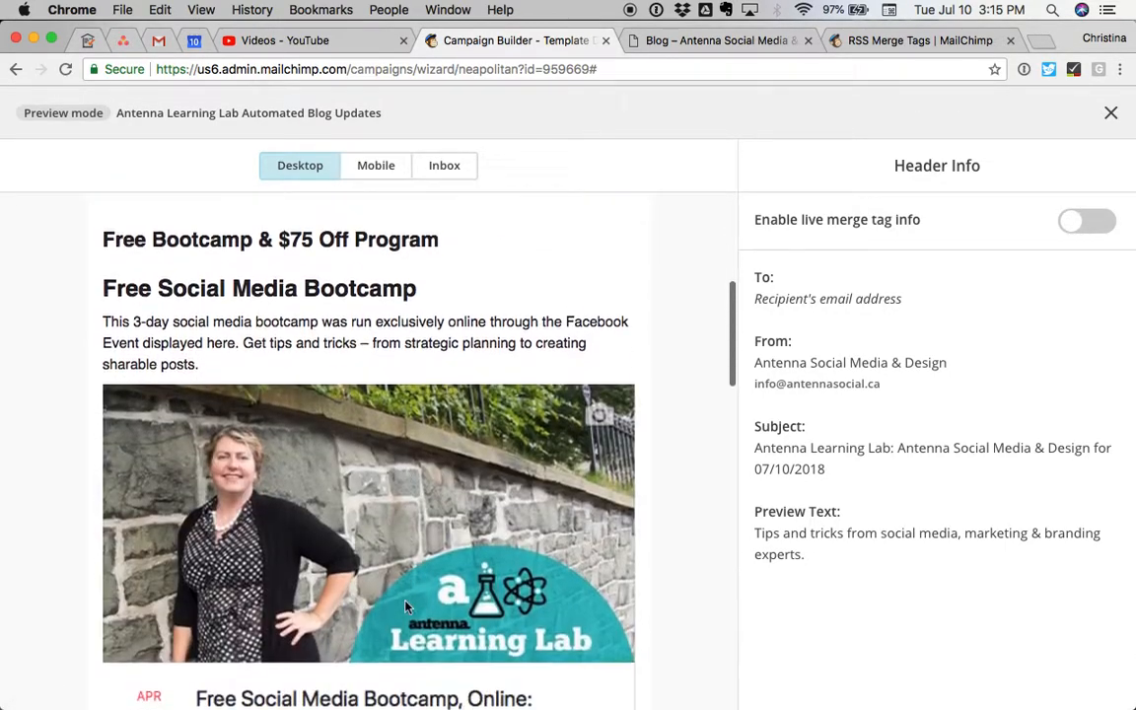
{"action": "scroll", "coordinate": [405, 608], "scroll_direction": "up", "scroll_amount": 4}
{"action": "scroll", "coordinate": [405, 608], "scroll_direction": "up", "scroll_amount": 4}
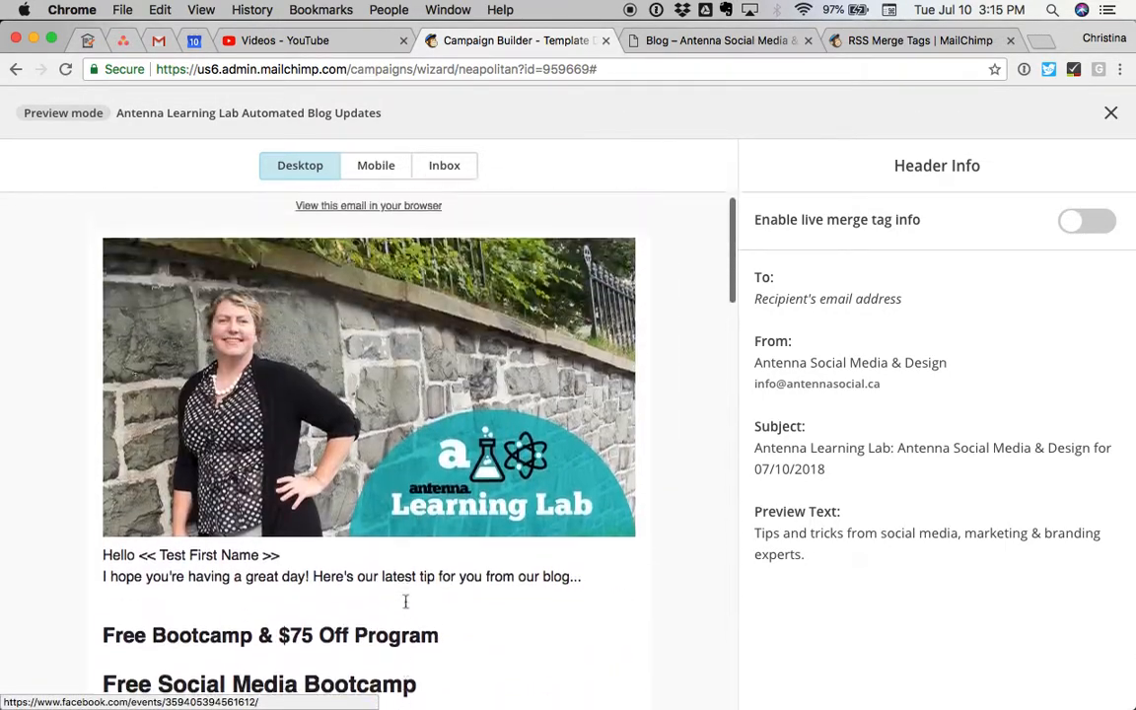
Step: Read through the "Free Bootcamp & $75 Off Program" post in the desktop preview, from its title down to the Antenna Learning Lab Lite offer
{"action": "scroll", "coordinate": [405, 601], "scroll_direction": "down", "scroll_amount": 1}
{"action": "scroll", "coordinate": [414, 357], "scroll_direction": "down", "scroll_amount": 10}
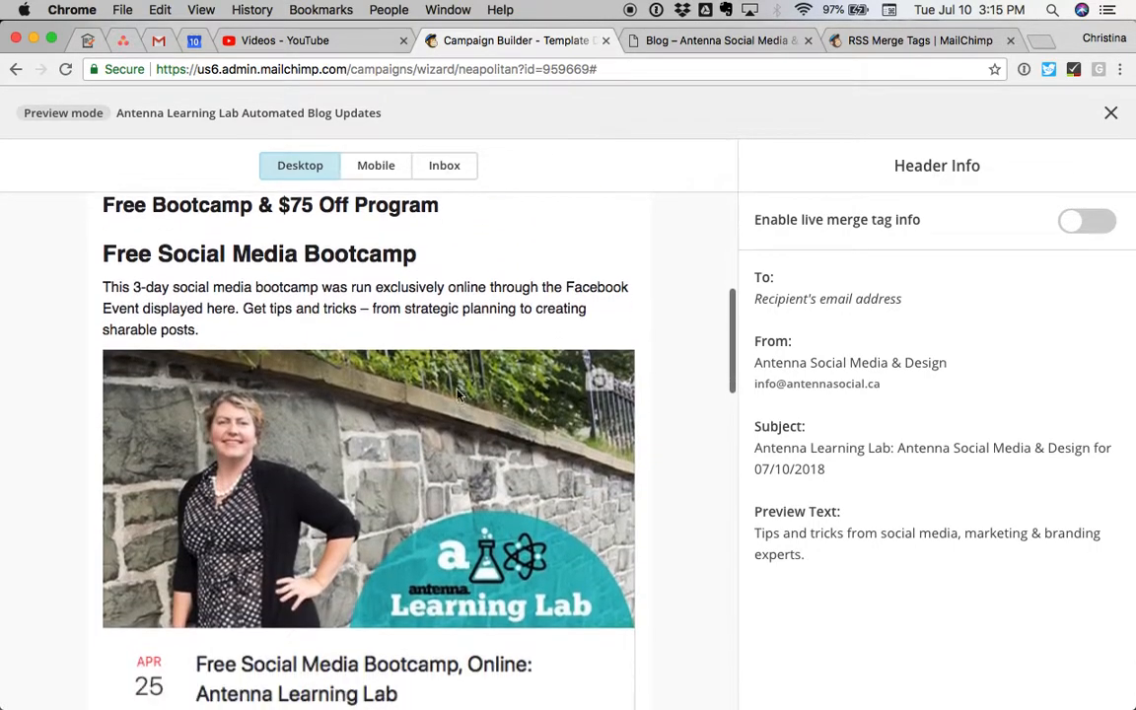
{"action": "scroll", "coordinate": [355, 533], "scroll_direction": "down", "scroll_amount": 1}
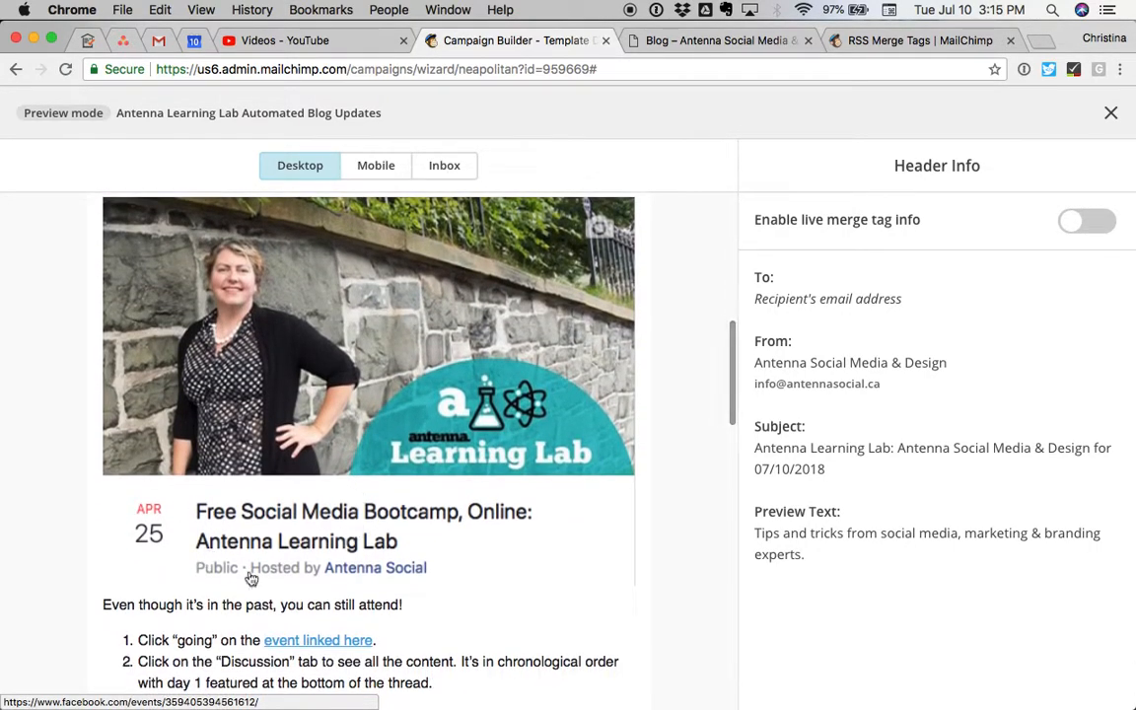
{"action": "scroll", "coordinate": [422, 449], "scroll_direction": "up", "scroll_amount": 12}
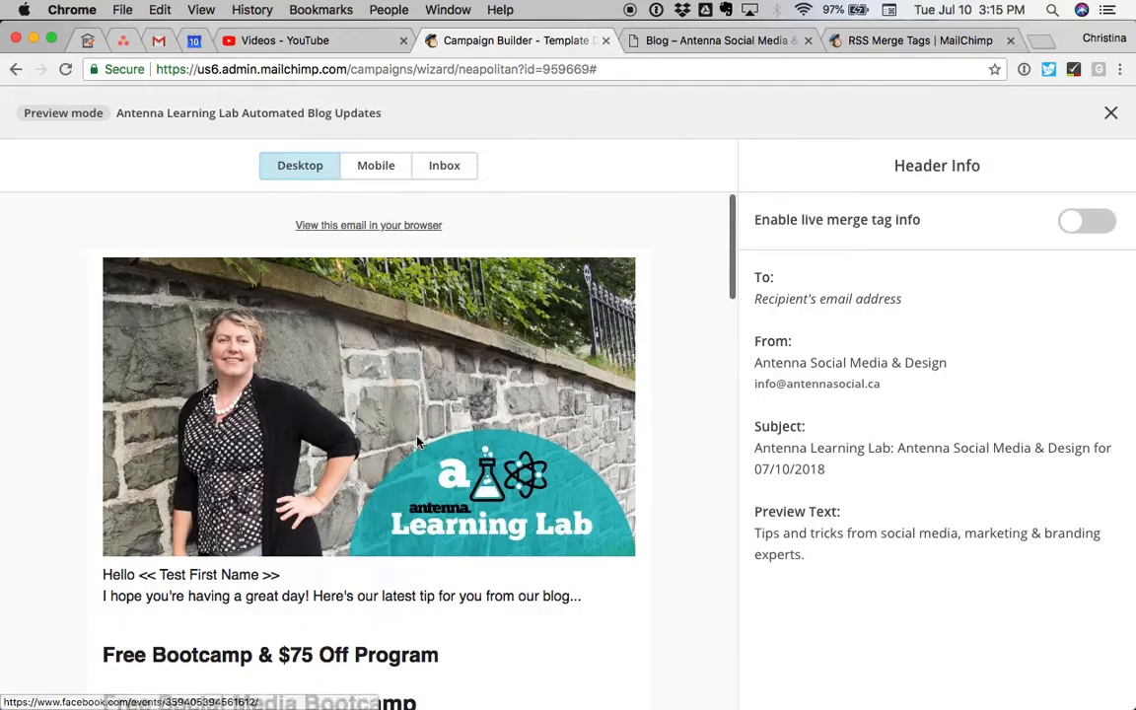
{"action": "scroll", "coordinate": [429, 414], "scroll_direction": "down", "scroll_amount": 12}
{"action": "scroll", "coordinate": [430, 411], "scroll_direction": "down", "scroll_amount": 2}
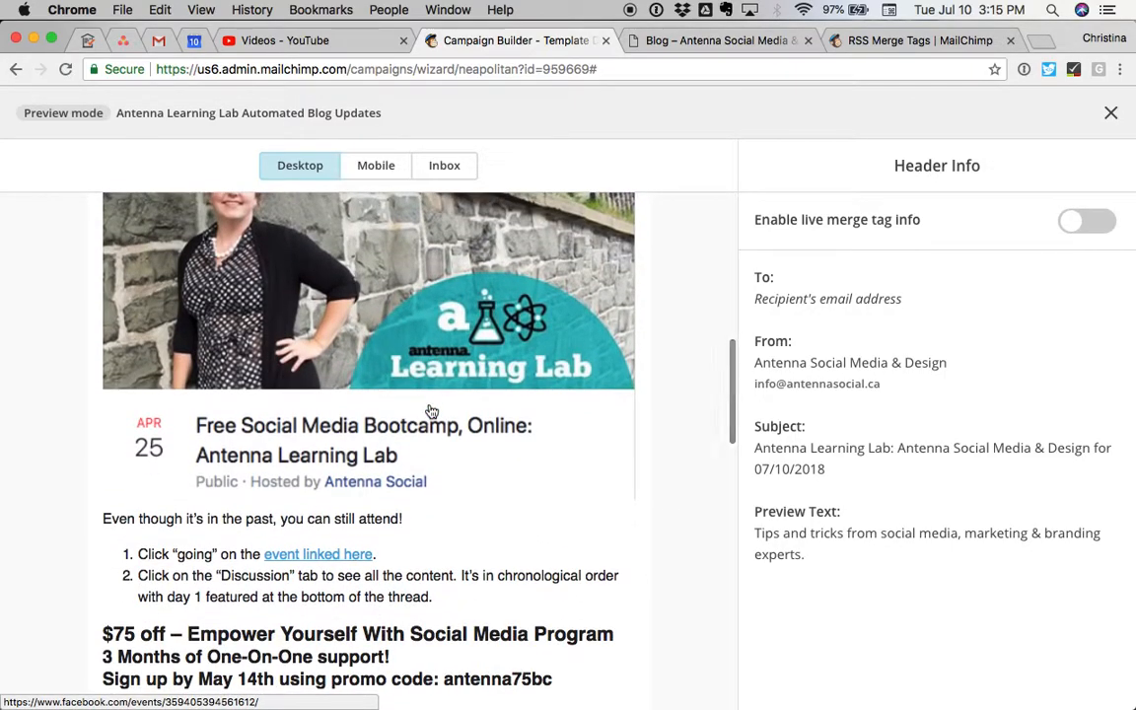
{"action": "scroll", "coordinate": [430, 410], "scroll_direction": "up", "scroll_amount": 12}
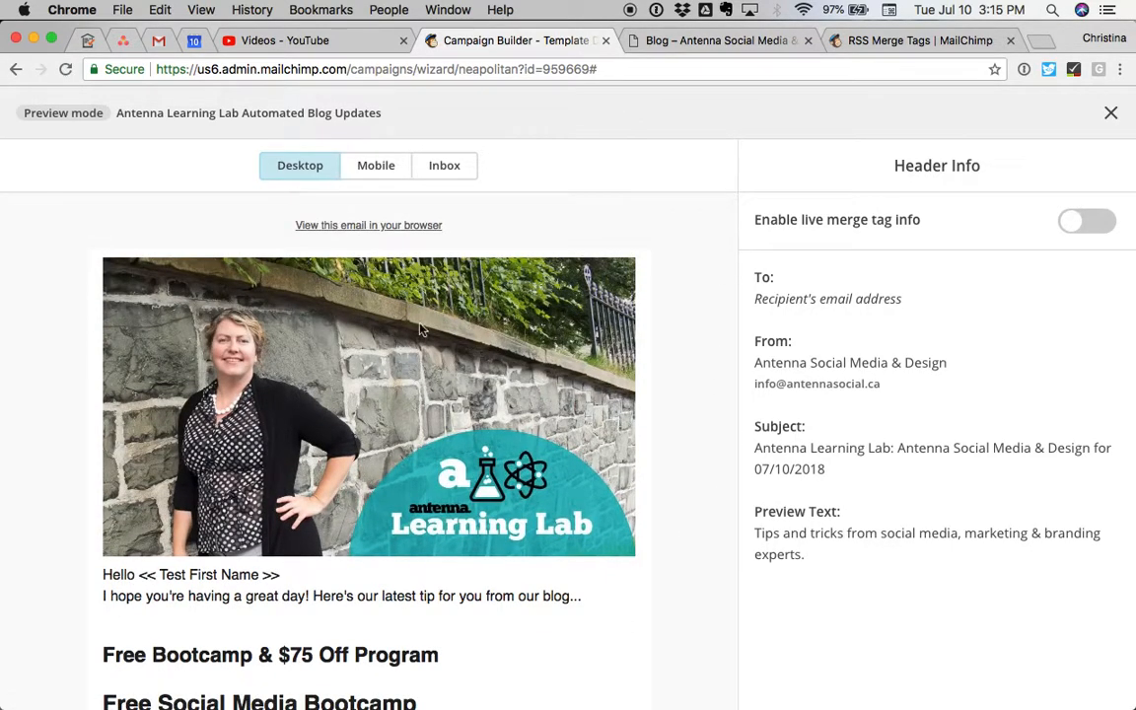
{"action": "scroll", "coordinate": [433, 404], "scroll_direction": "down", "scroll_amount": 5}
{"action": "scroll", "coordinate": [394, 404], "scroll_direction": "up", "scroll_amount": 5}
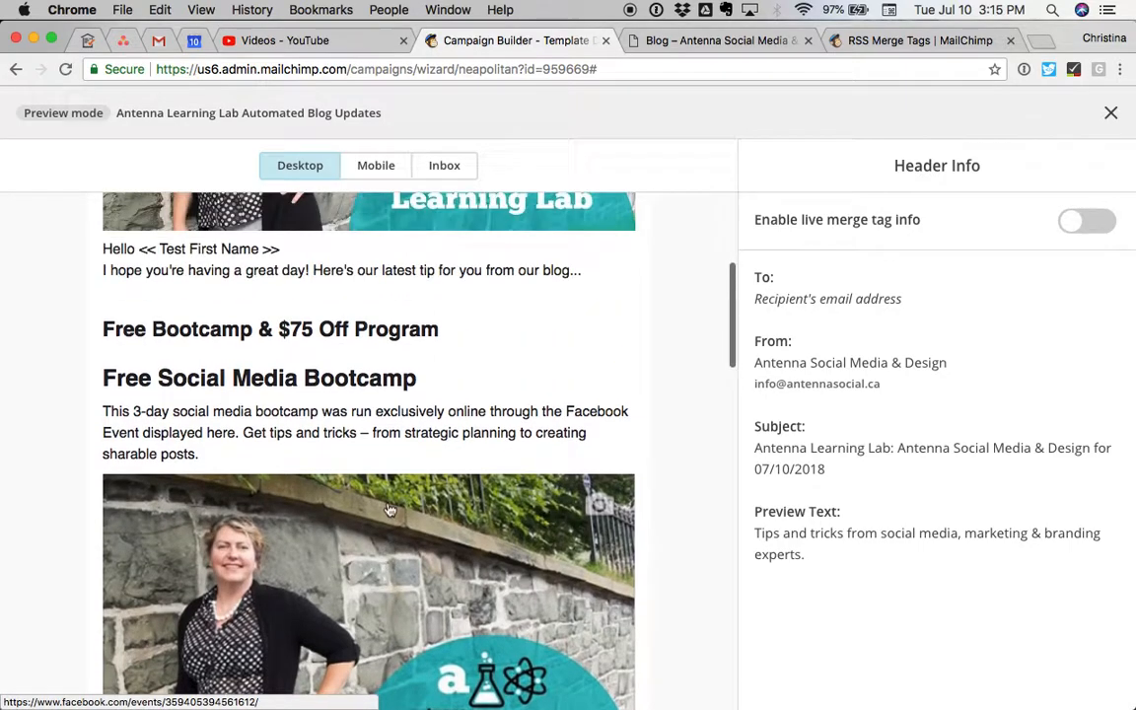
{"action": "scroll", "coordinate": [381, 447], "scroll_direction": "down", "scroll_amount": 6}
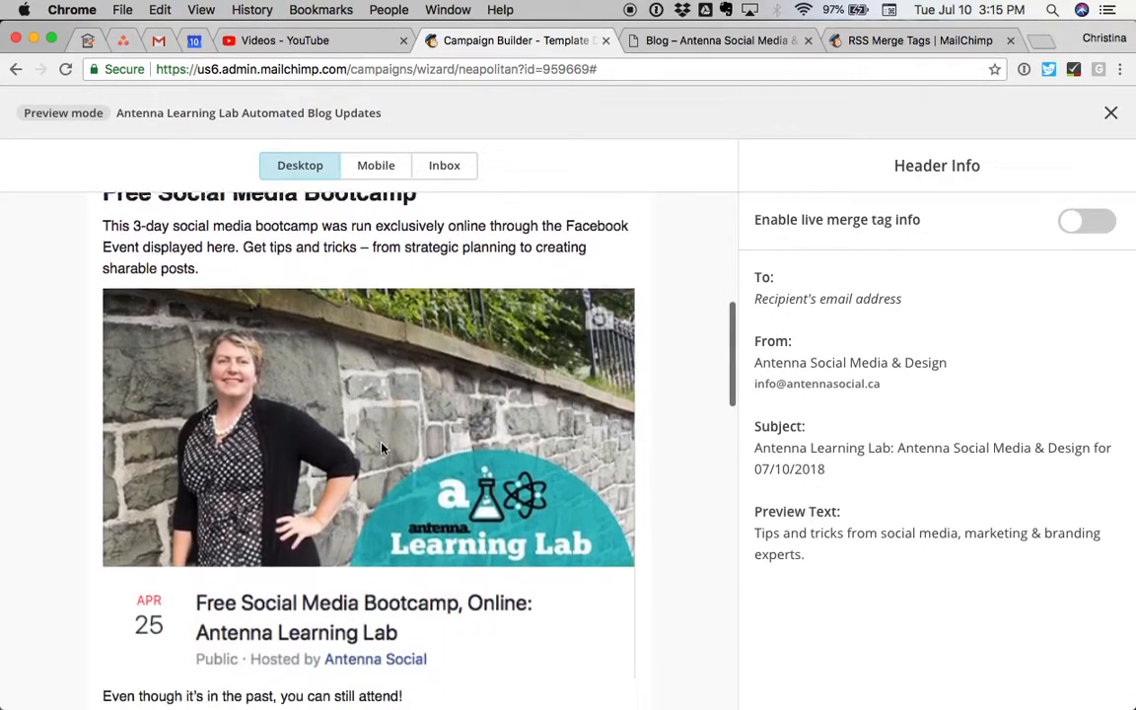
{"action": "scroll", "coordinate": [383, 448], "scroll_direction": "down", "scroll_amount": 5}
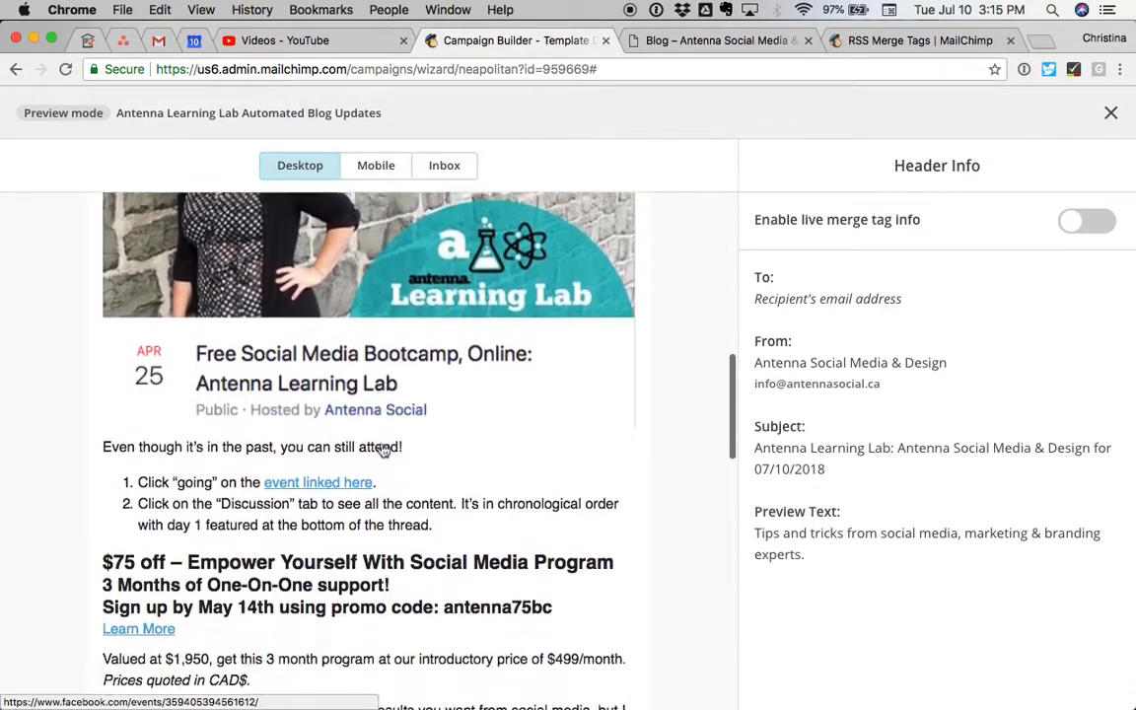
{"action": "scroll", "coordinate": [383, 449], "scroll_direction": "down", "scroll_amount": 2}
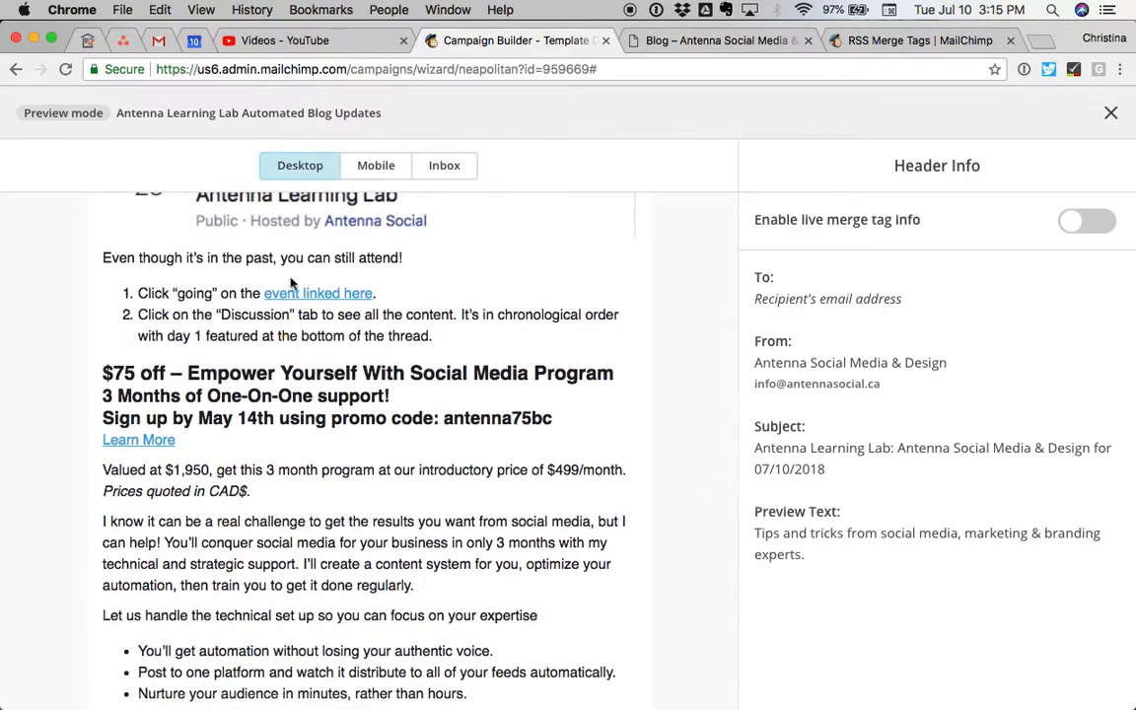
{"action": "scroll", "coordinate": [288, 558], "scroll_direction": "down", "scroll_amount": 9}
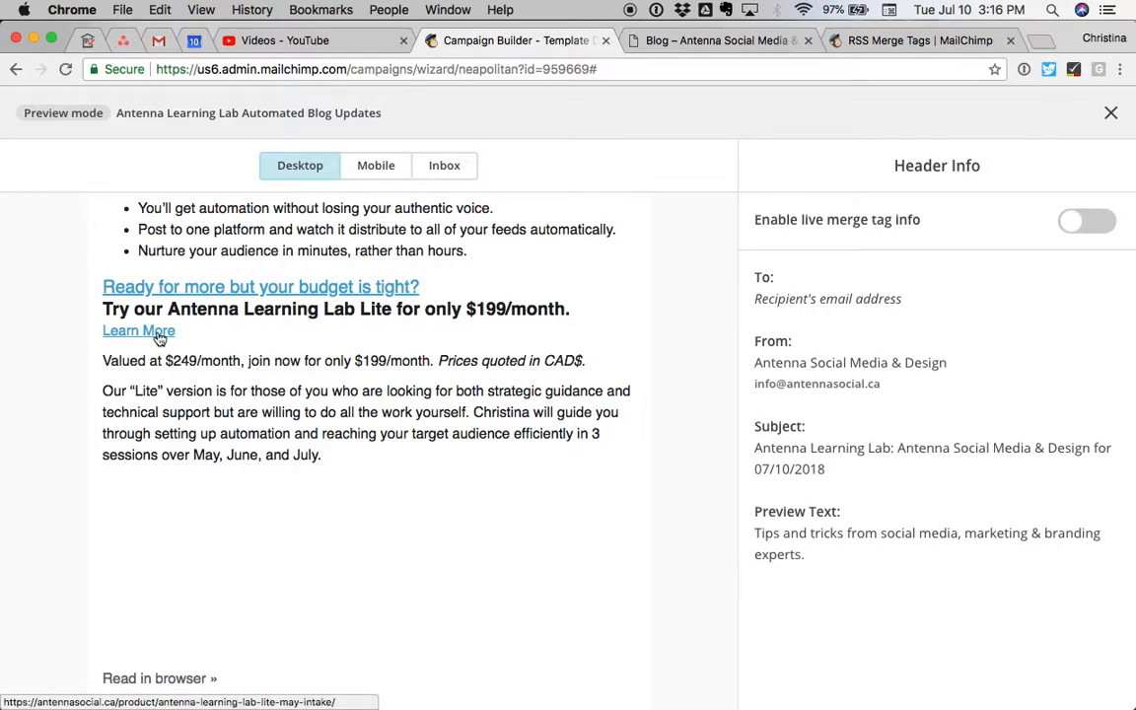
Step: Open the "Free Bootcamp & $75 Off Program" post on the blog, compare its Learn More link formatting, and return to the email preview
{"action": "left_click", "coordinate": [696, 39]}
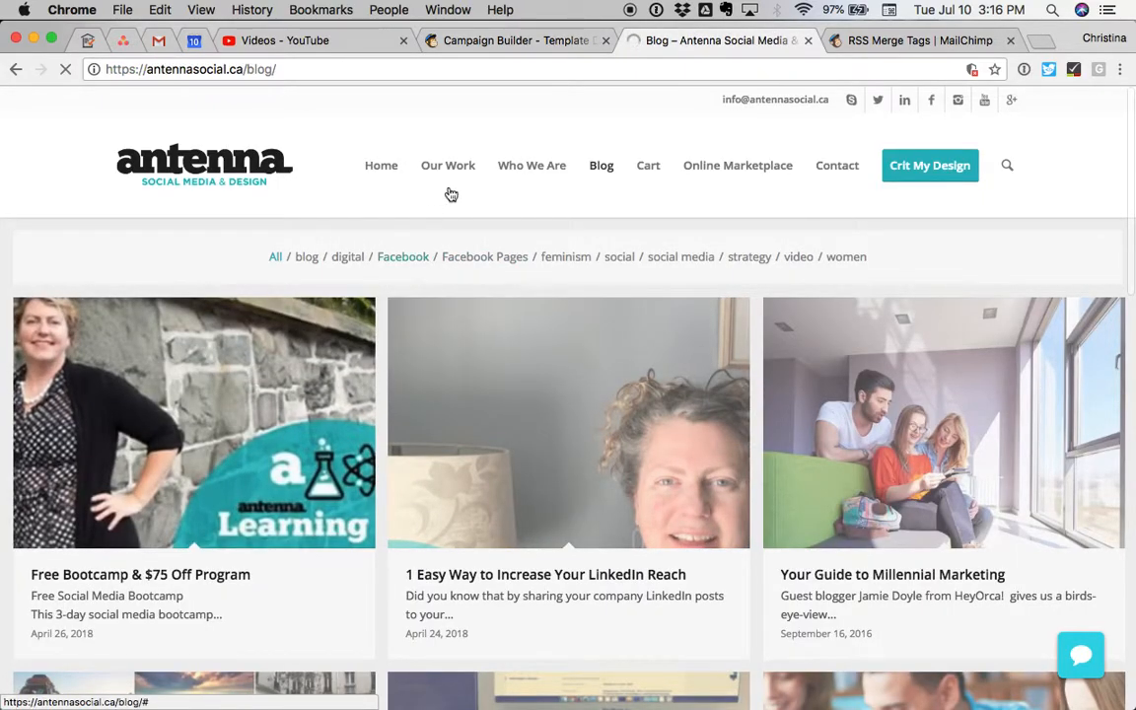
{"action": "left_click", "coordinate": [250, 382]}
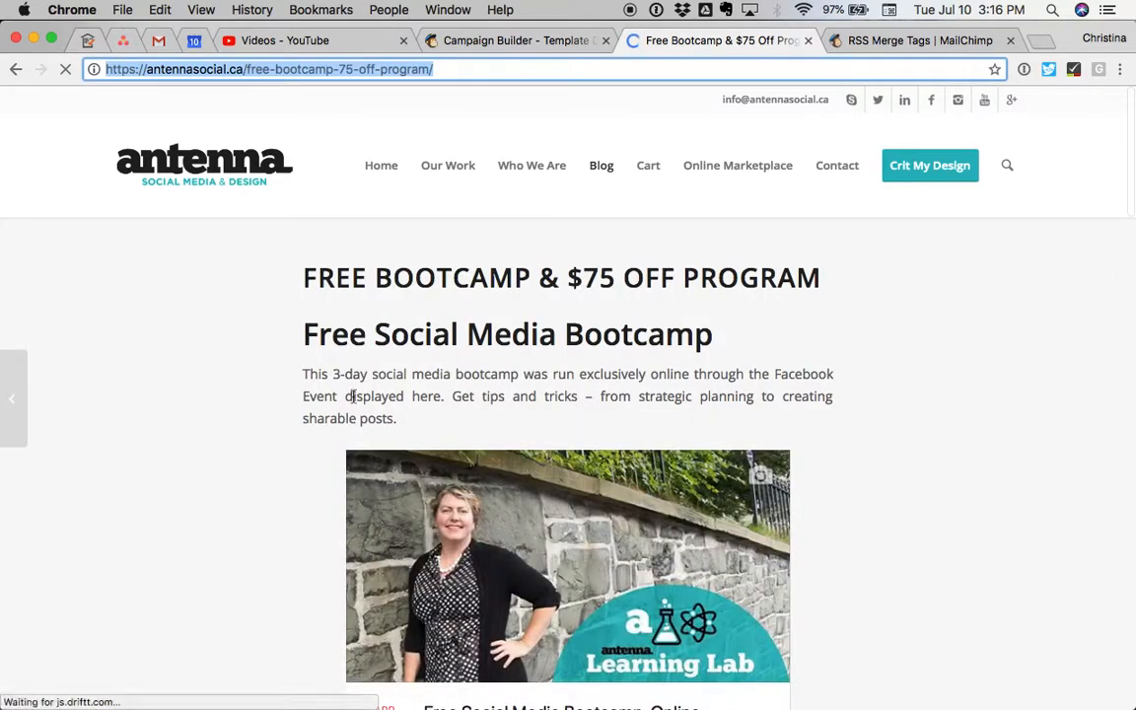
{"action": "scroll", "coordinate": [507, 444], "scroll_direction": "down", "scroll_amount": 10}
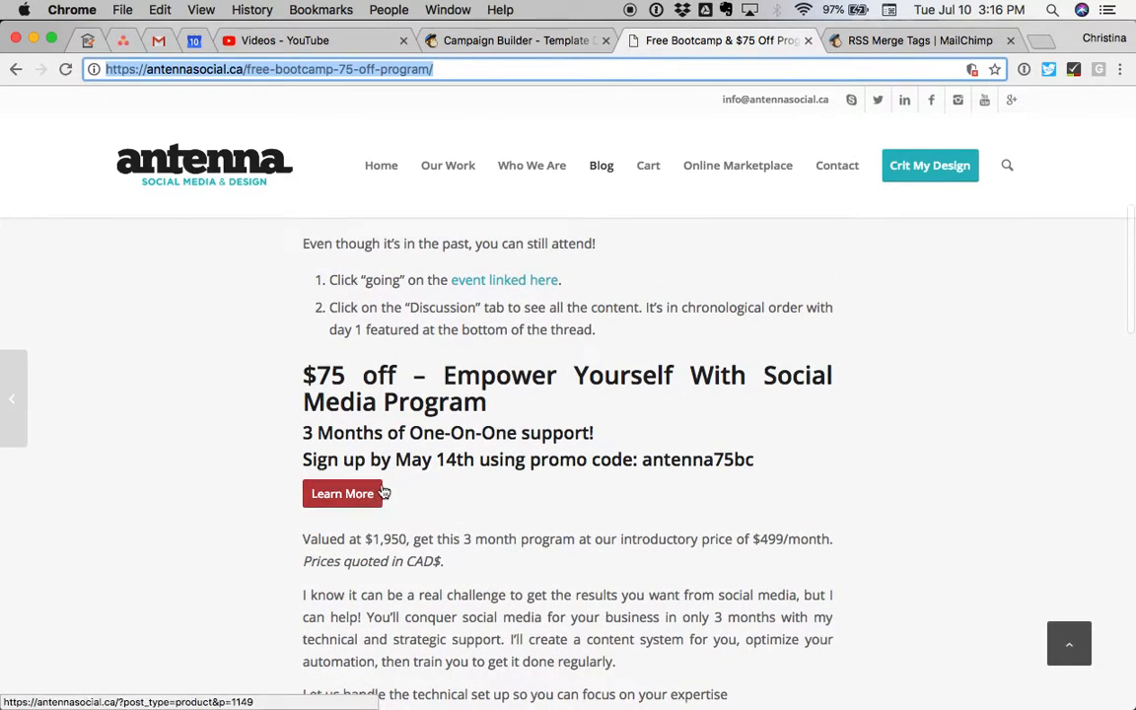
{"action": "left_click", "coordinate": [459, 40]}
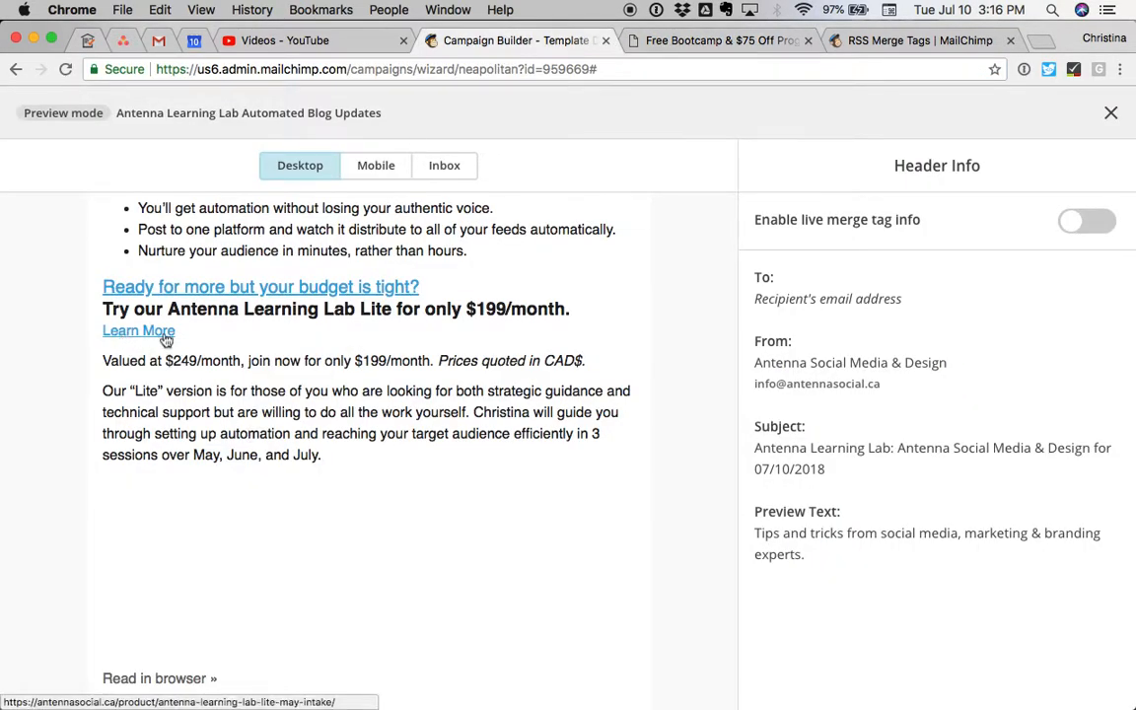
Step: Review the preview's browser-view link and Recent Articles list, then check the "Why Working Remotely Is Serious Business" link and close the article
{"action": "scroll", "coordinate": [330, 515], "scroll_direction": "down", "scroll_amount": 5}
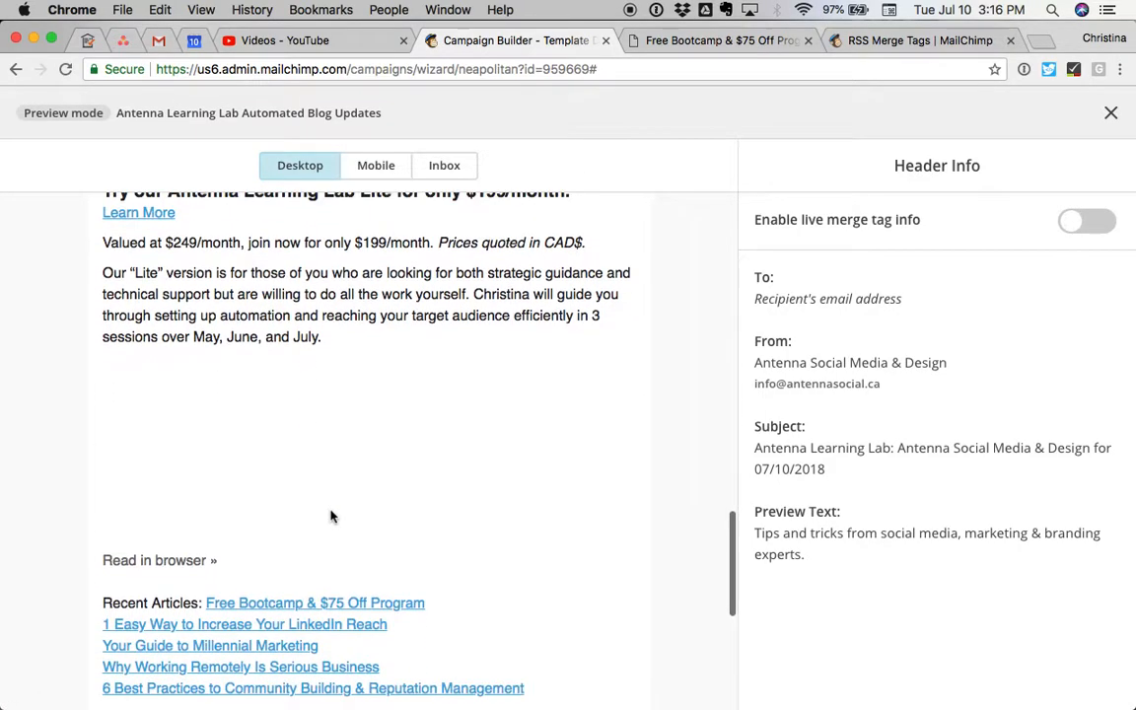
{"action": "scroll", "coordinate": [329, 514], "scroll_direction": "up", "scroll_amount": 3}
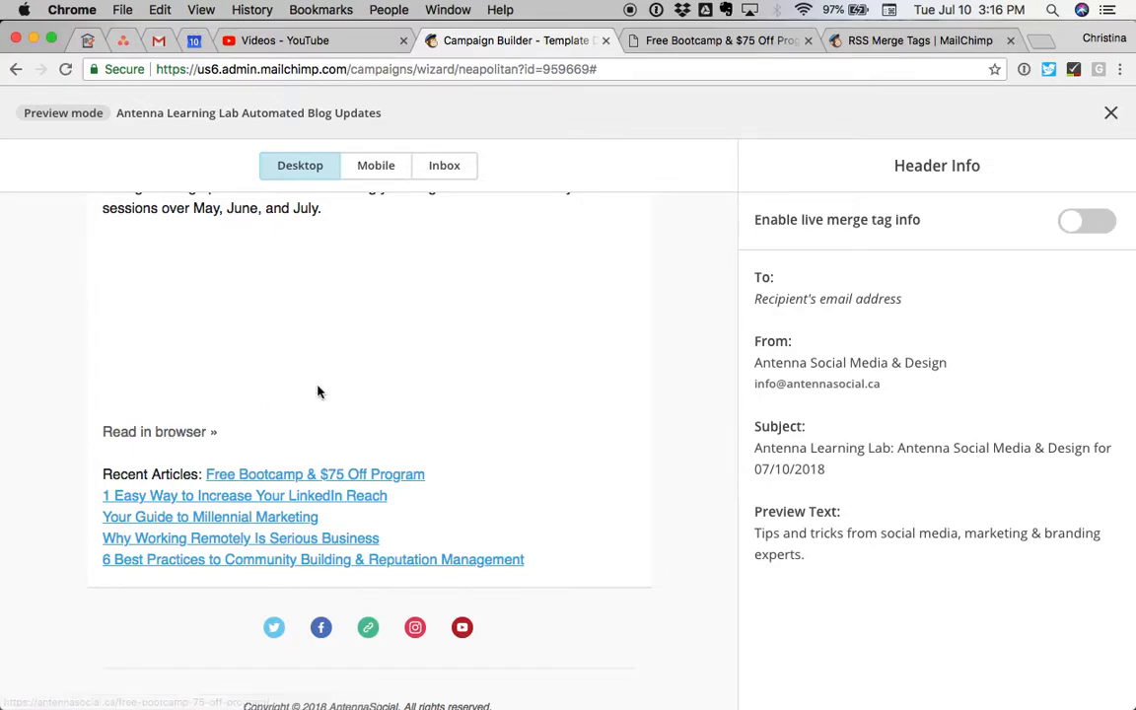
{"action": "scroll", "coordinate": [316, 390], "scroll_direction": "up", "scroll_amount": 10}
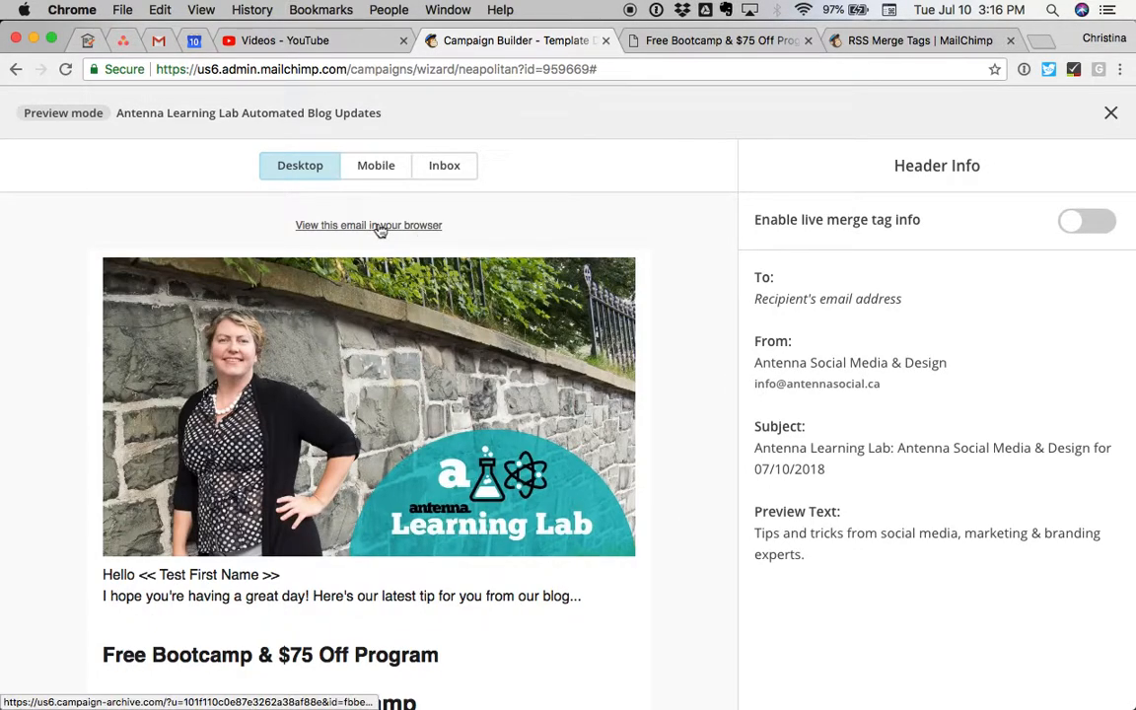
{"action": "scroll", "coordinate": [450, 566], "scroll_direction": "down", "scroll_amount": 10}
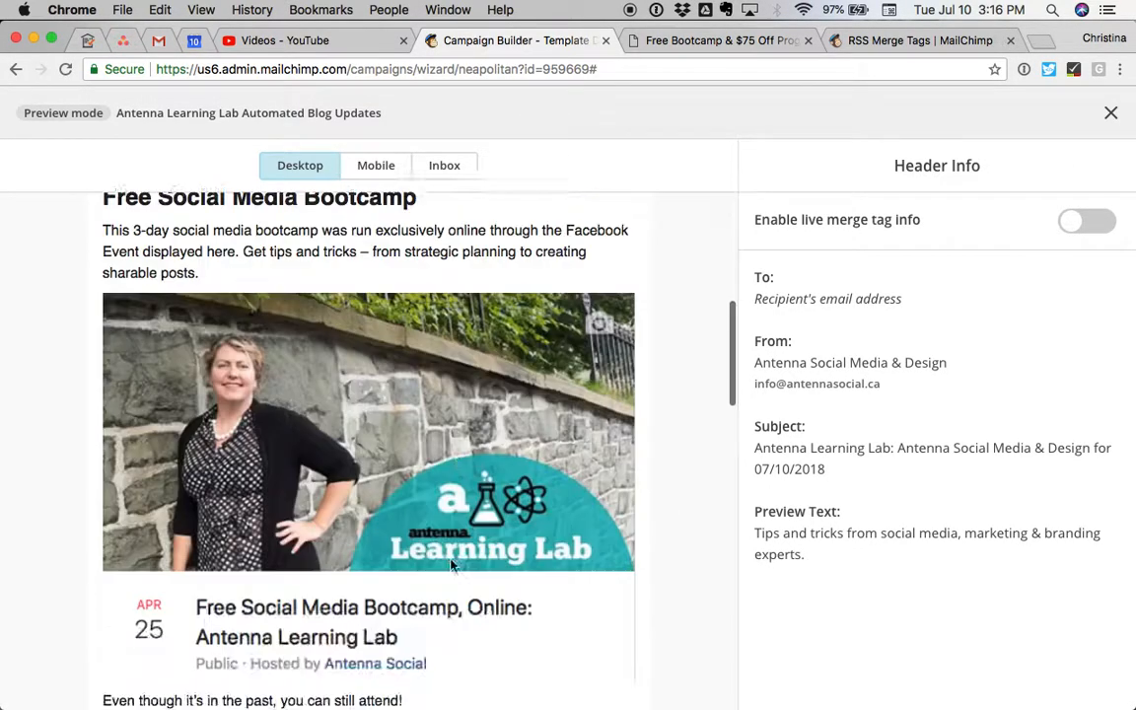
{"action": "scroll", "coordinate": [450, 566], "scroll_direction": "down", "scroll_amount": 5}
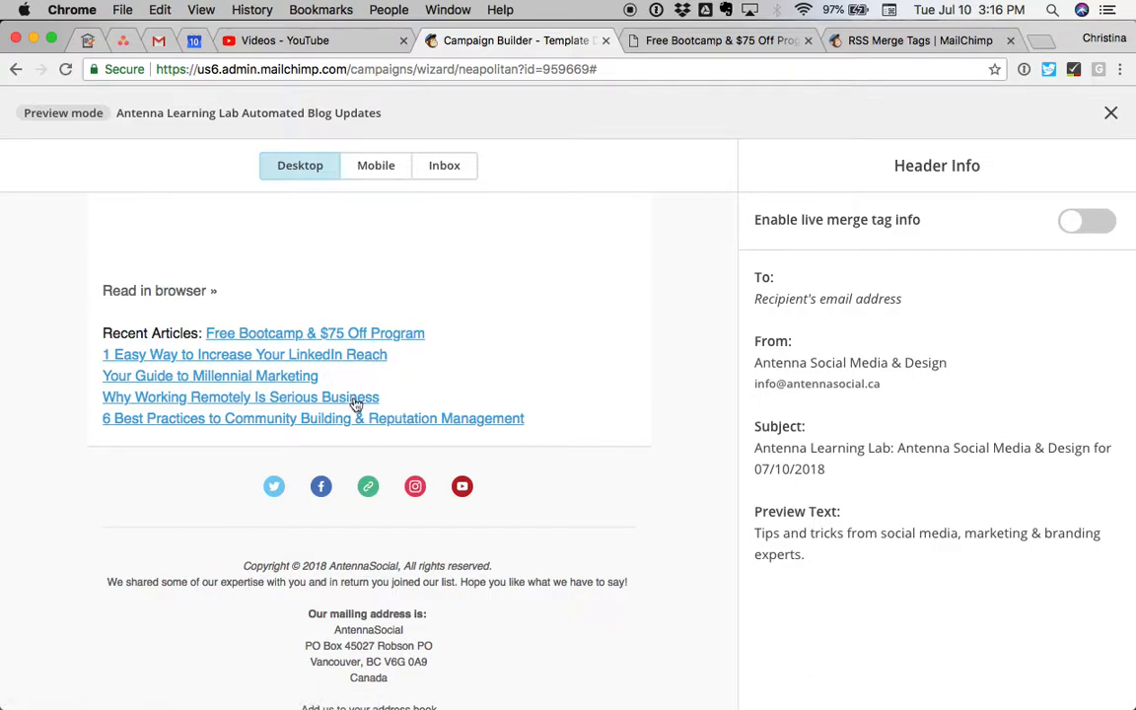
{"action": "left_click", "coordinate": [221, 406]}
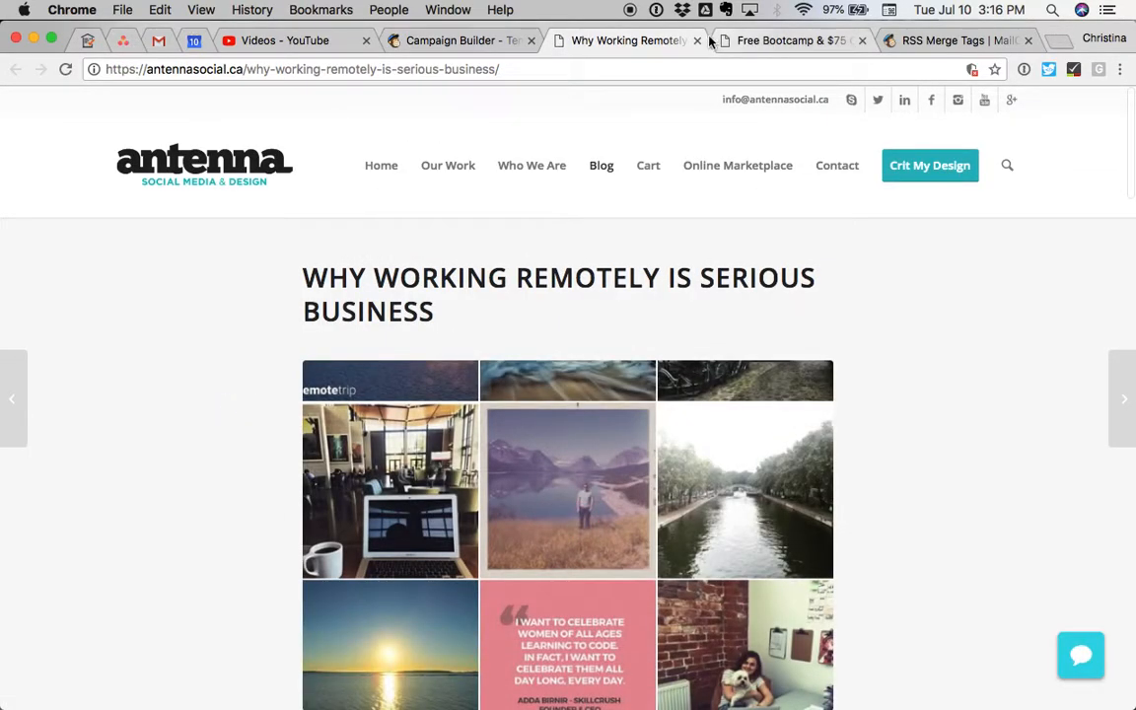
{"action": "left_click", "coordinate": [697, 40]}
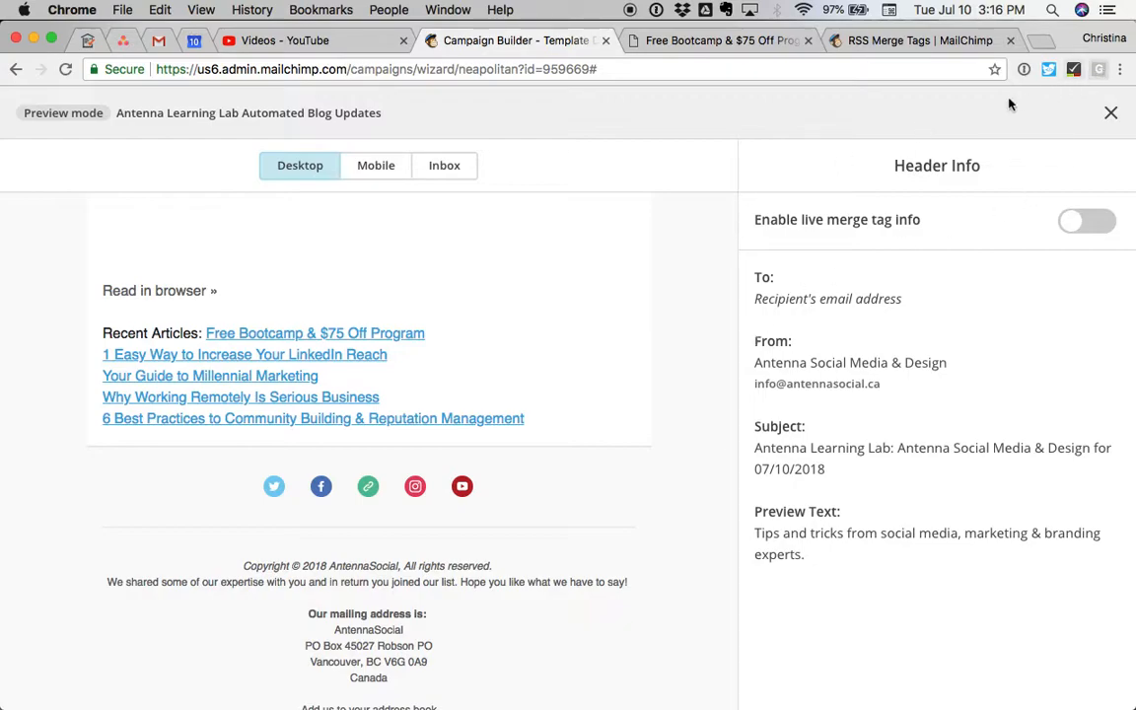
Step: Exit preview mode and open the email's Social Follow block to inspect its profile links
{"action": "left_click", "coordinate": [1110, 112]}
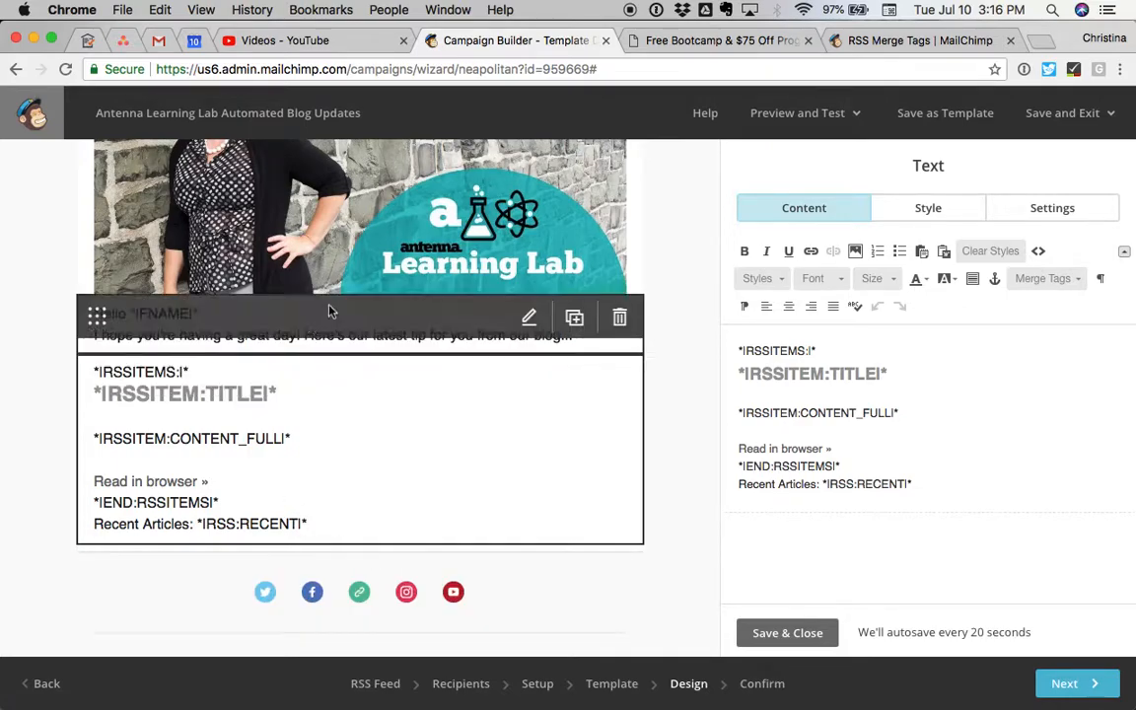
{"action": "scroll", "coordinate": [357, 560], "scroll_direction": "down", "scroll_amount": 2}
{"action": "scroll", "coordinate": [357, 560], "scroll_direction": "down", "scroll_amount": 2}
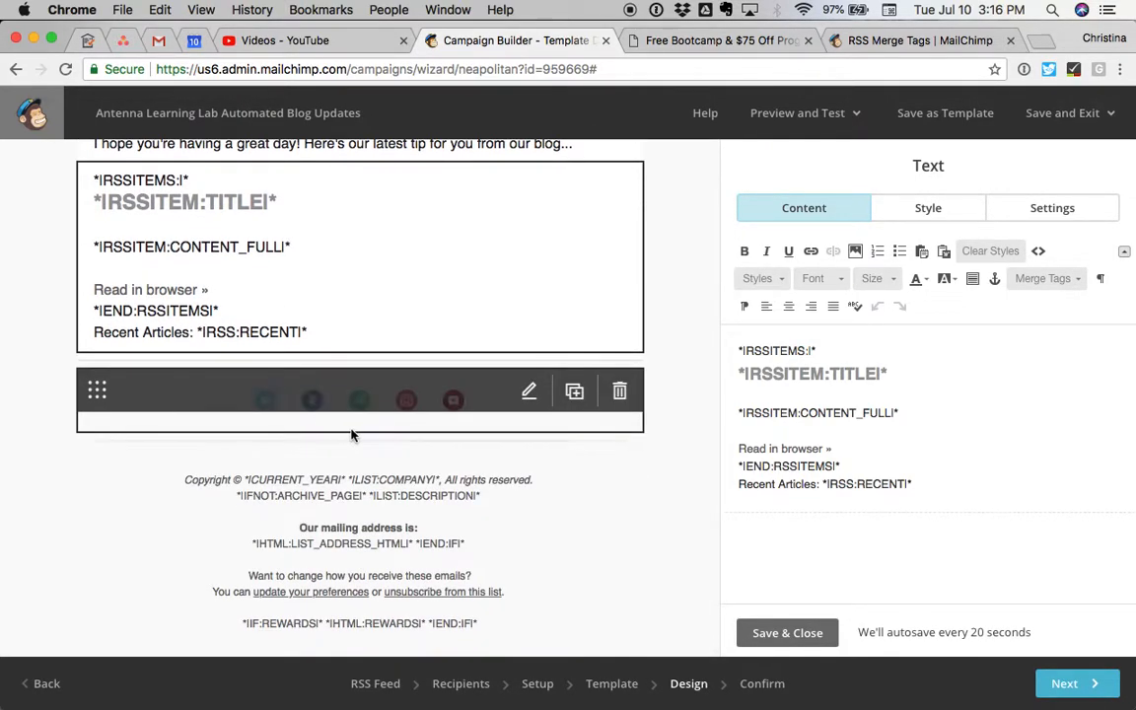
{"action": "left_click", "coordinate": [356, 418]}
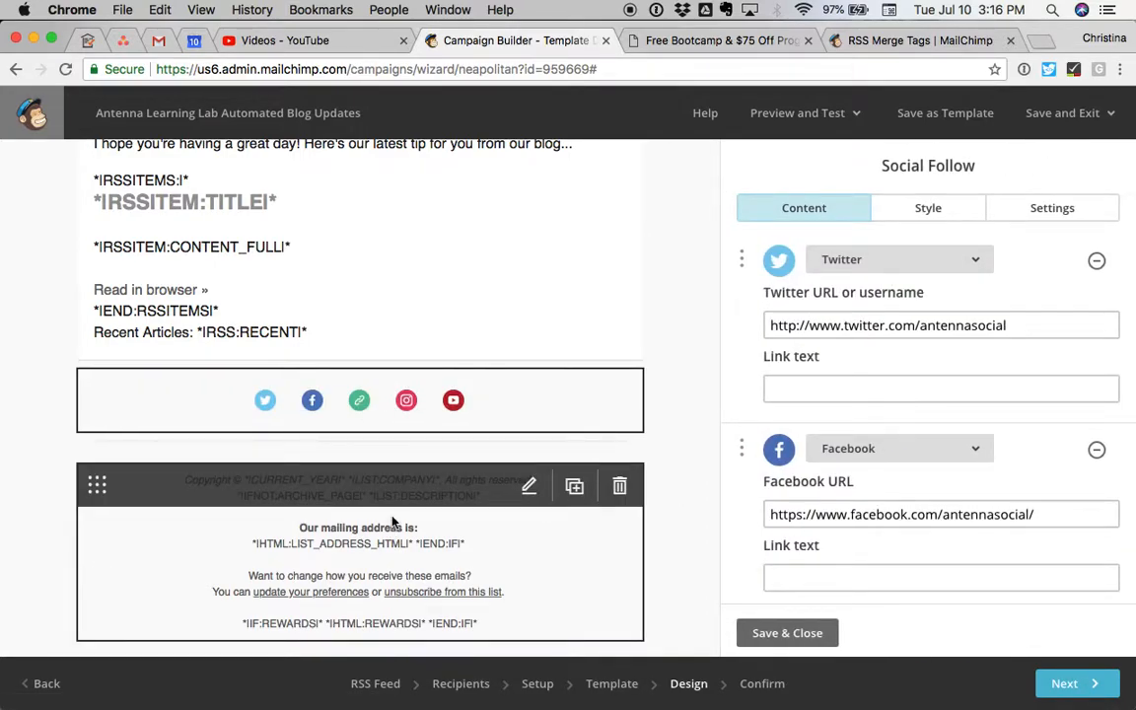
Step: Open the email's Footer block and examine its copyright, mailing address and unsubscribe content
{"action": "left_click", "coordinate": [355, 473]}
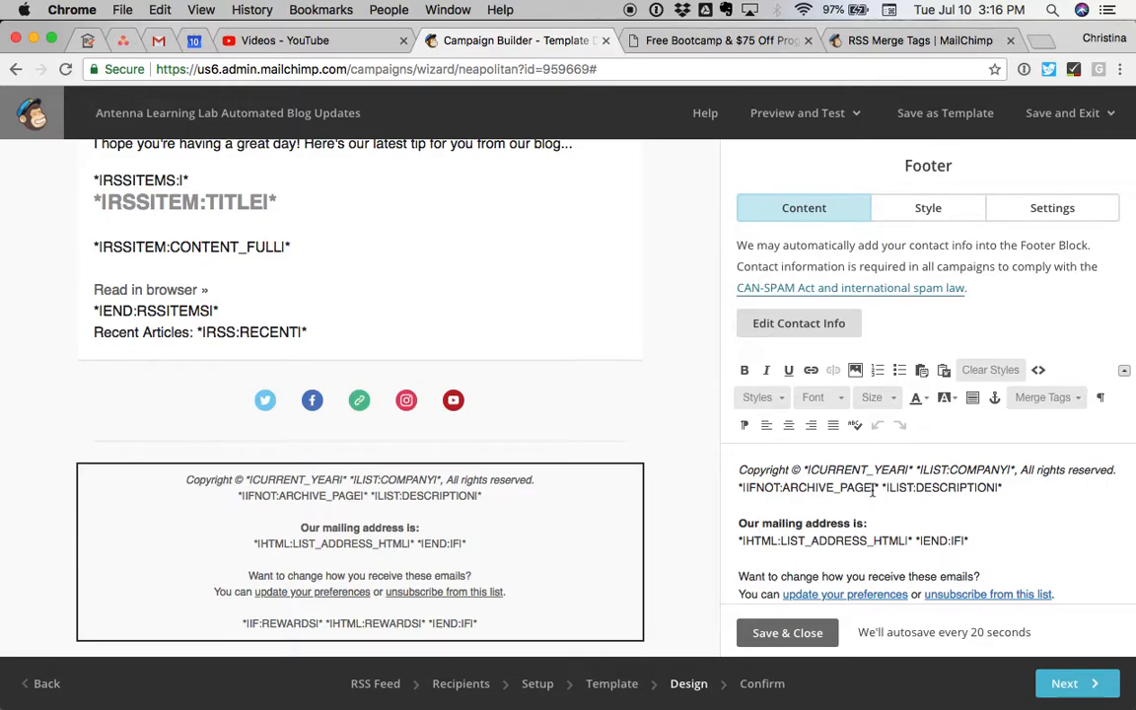
{"action": "scroll", "coordinate": [871, 492], "scroll_direction": "down", "scroll_amount": 2}
{"action": "scroll", "coordinate": [871, 492], "scroll_direction": "up", "scroll_amount": 2}
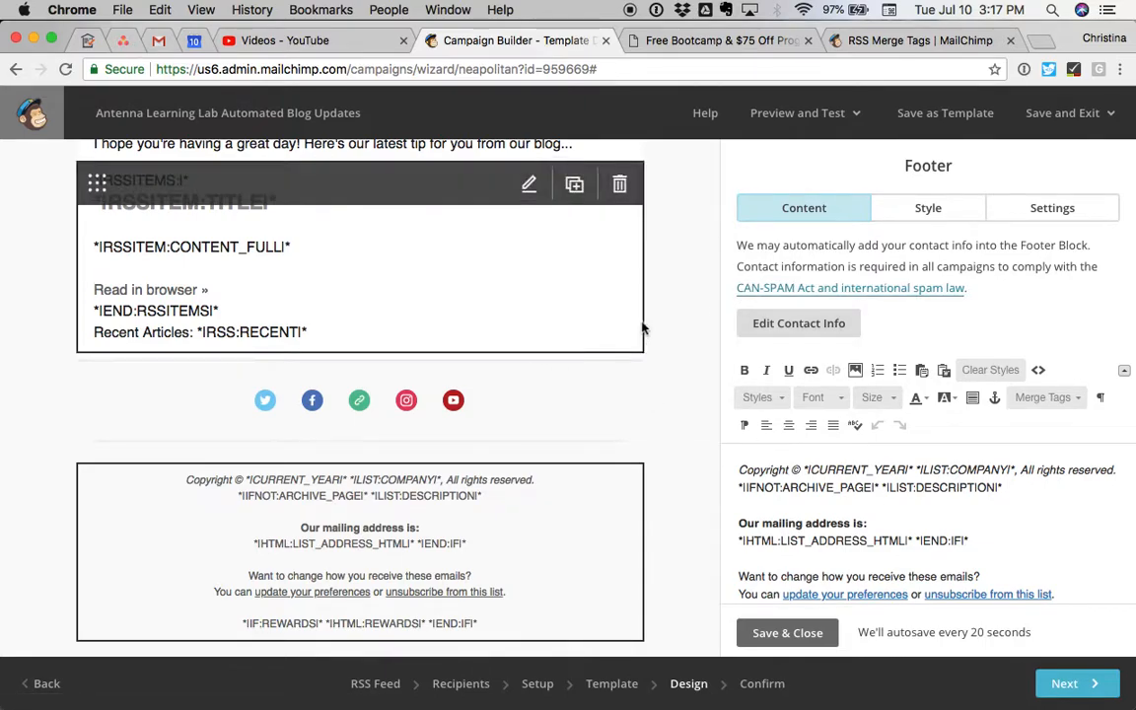
{"action": "scroll", "coordinate": [641, 328], "scroll_direction": "up", "scroll_amount": 8}
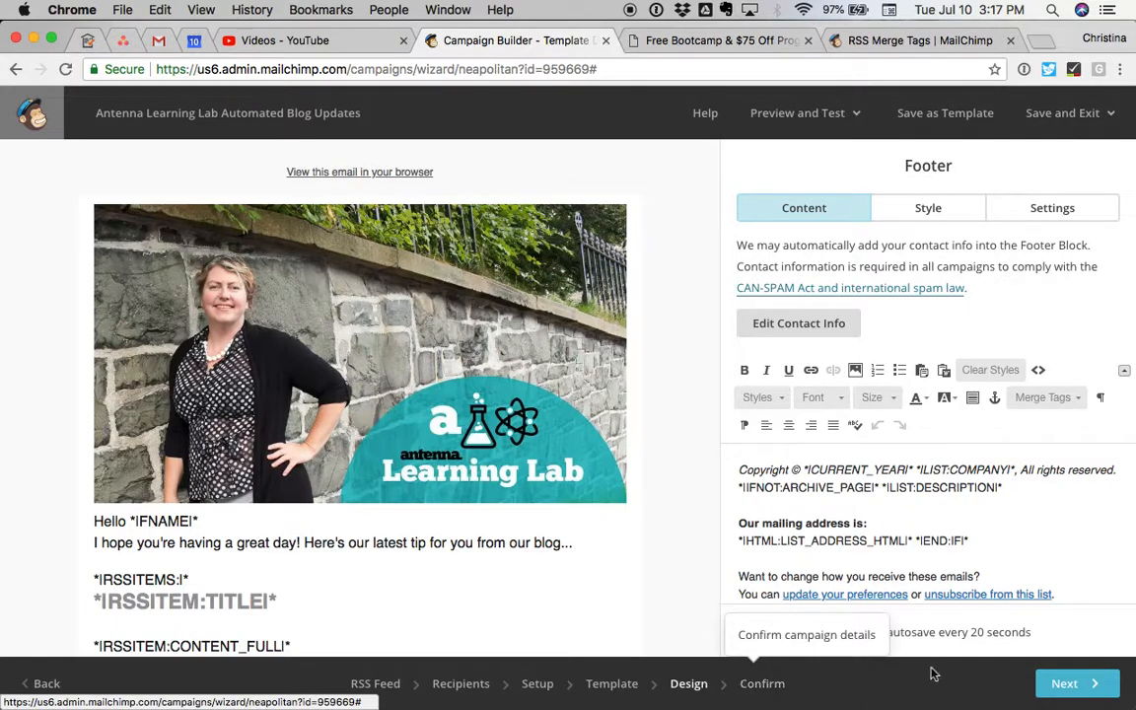
Step: Advance to the Confirm stage and review the campaign's checklist from RSS feed to MonkeyRewards
{"action": "left_click", "coordinate": [1084, 688]}
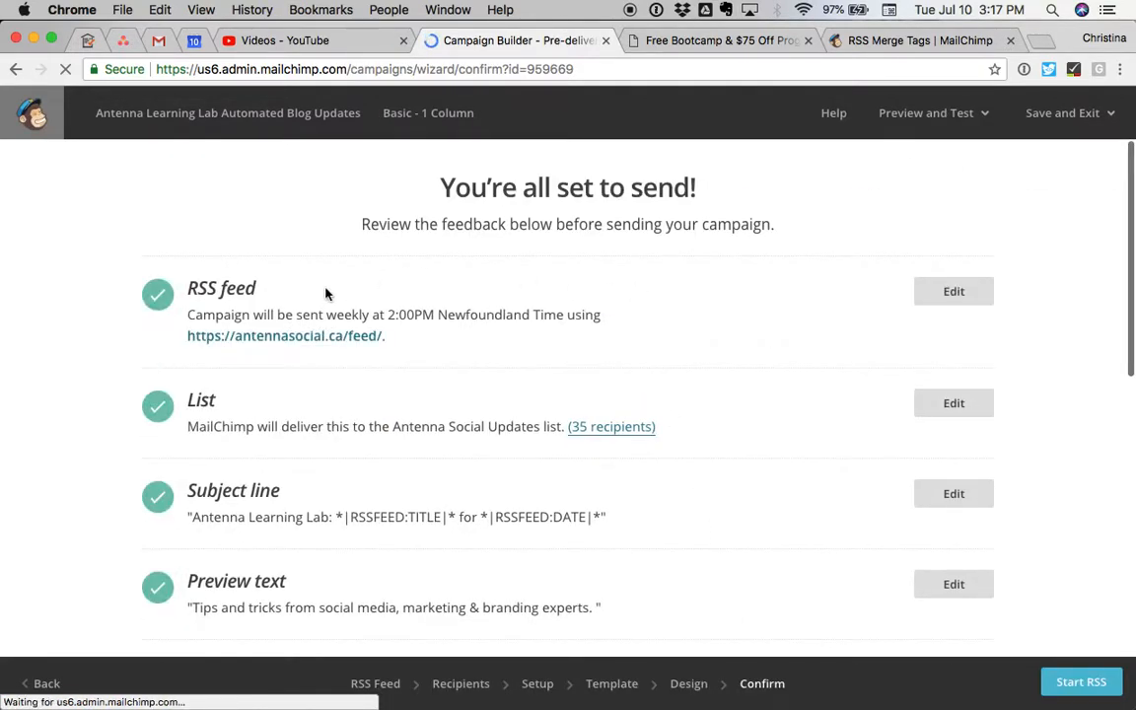
{"action": "scroll", "coordinate": [340, 452], "scroll_direction": "down", "scroll_amount": 10}
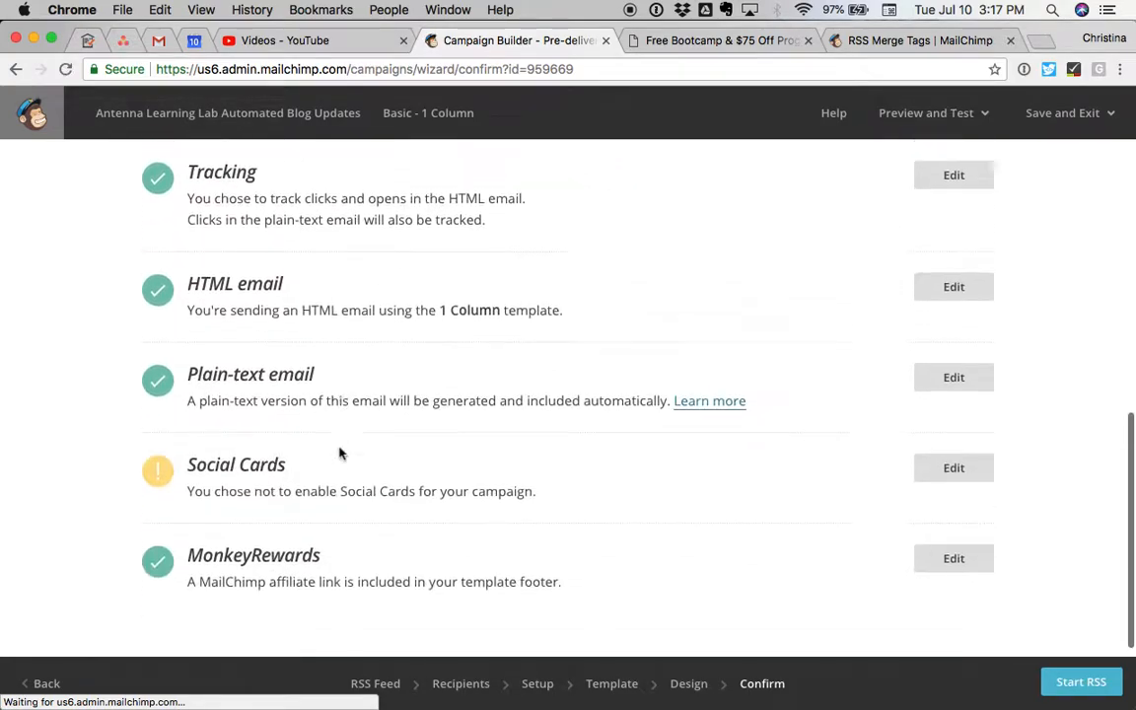
{"action": "scroll", "coordinate": [341, 452], "scroll_direction": "down", "scroll_amount": 1}
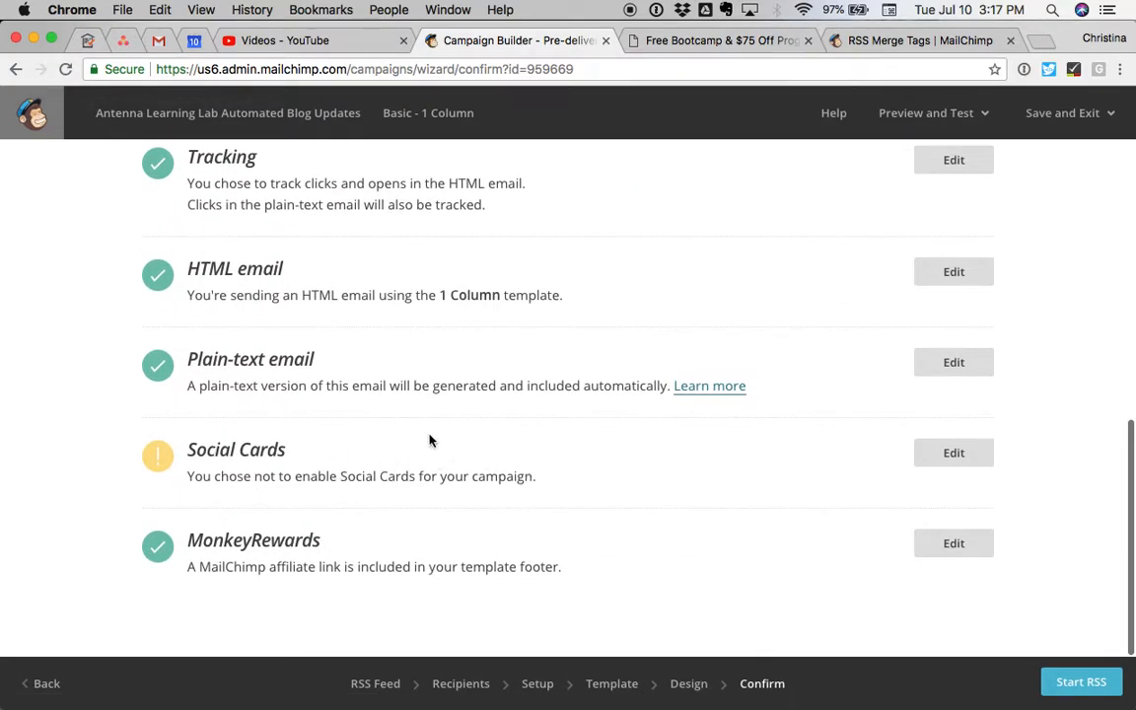
{"action": "scroll", "coordinate": [580, 443], "scroll_direction": "up", "scroll_amount": 10}
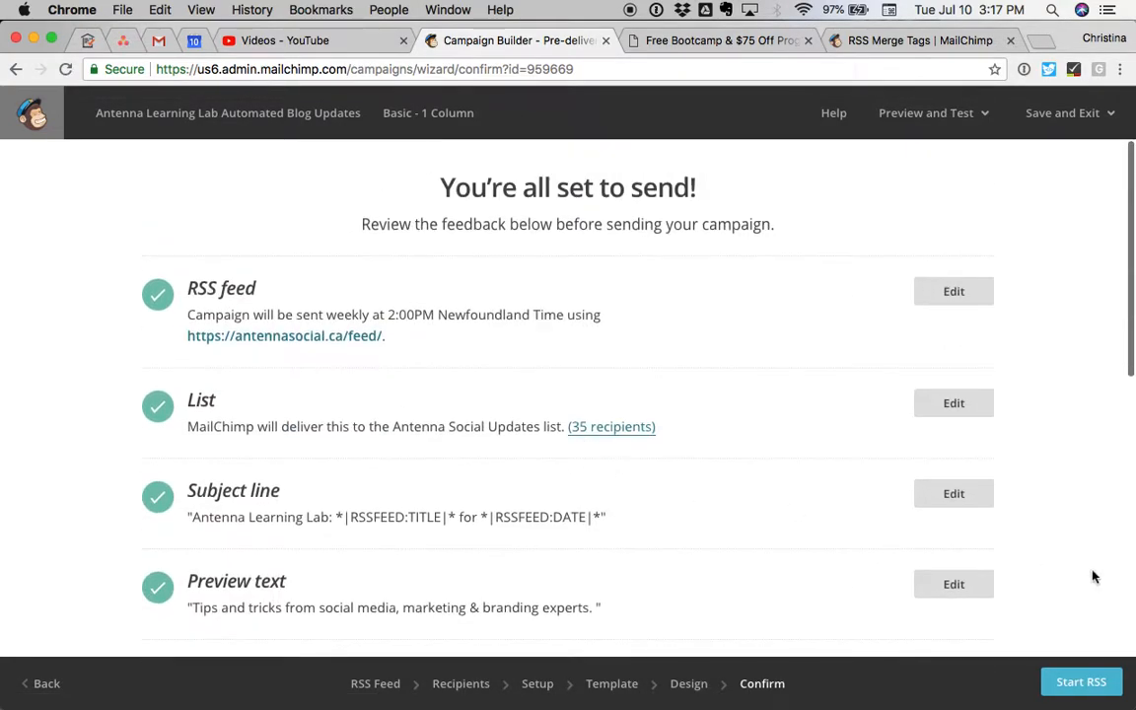
Step: Start the RSS campaign for the Antenna Social Updates list, confirm the start, and look over the completion page
{"action": "left_click", "coordinate": [1081, 683]}
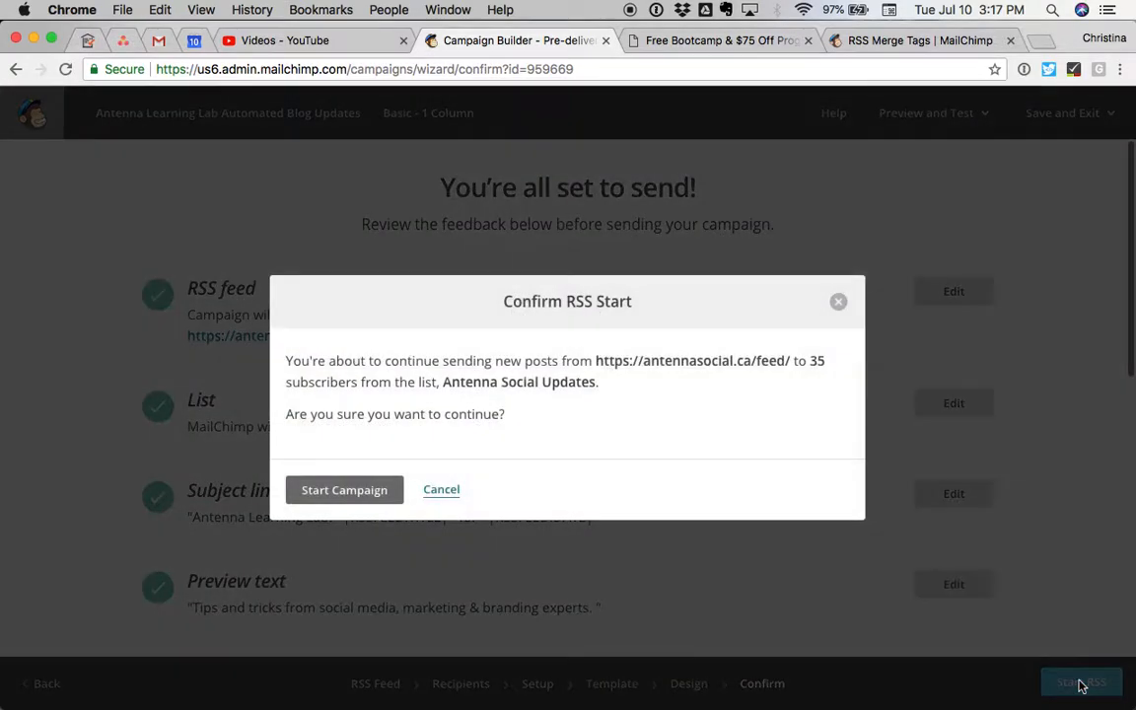
{"action": "left_click", "coordinate": [371, 489]}
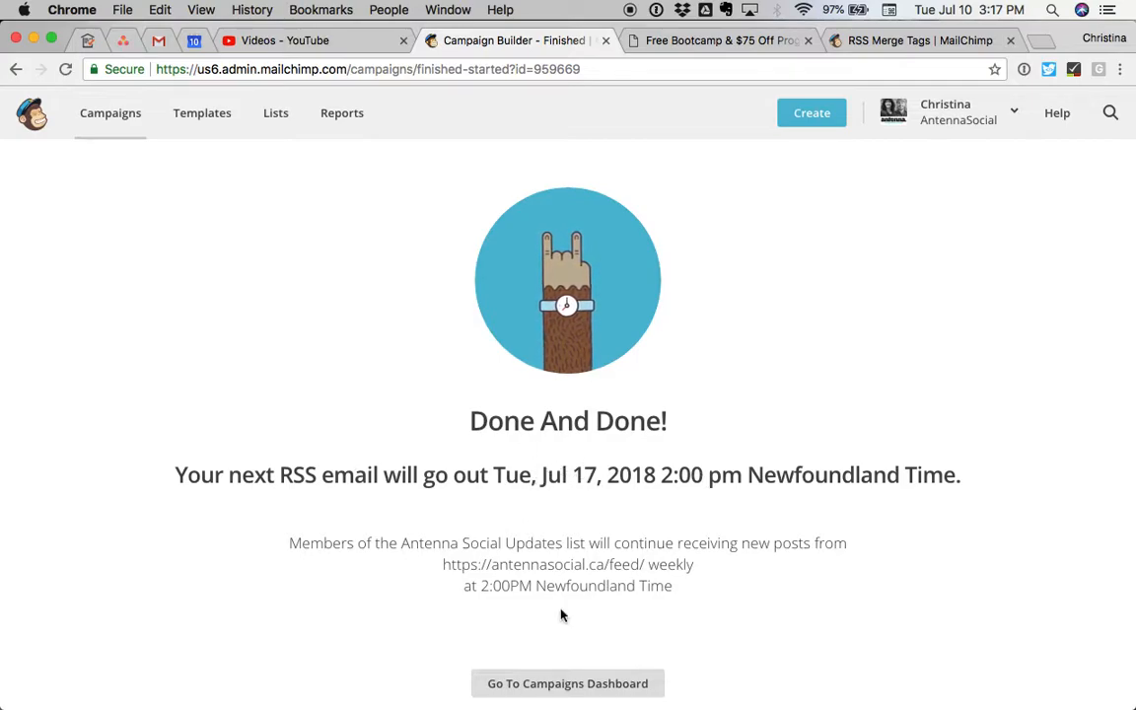
{"action": "scroll", "coordinate": [549, 502], "scroll_direction": "down", "scroll_amount": 1}
{"action": "scroll", "coordinate": [550, 501], "scroll_direction": "down", "scroll_amount": 5}
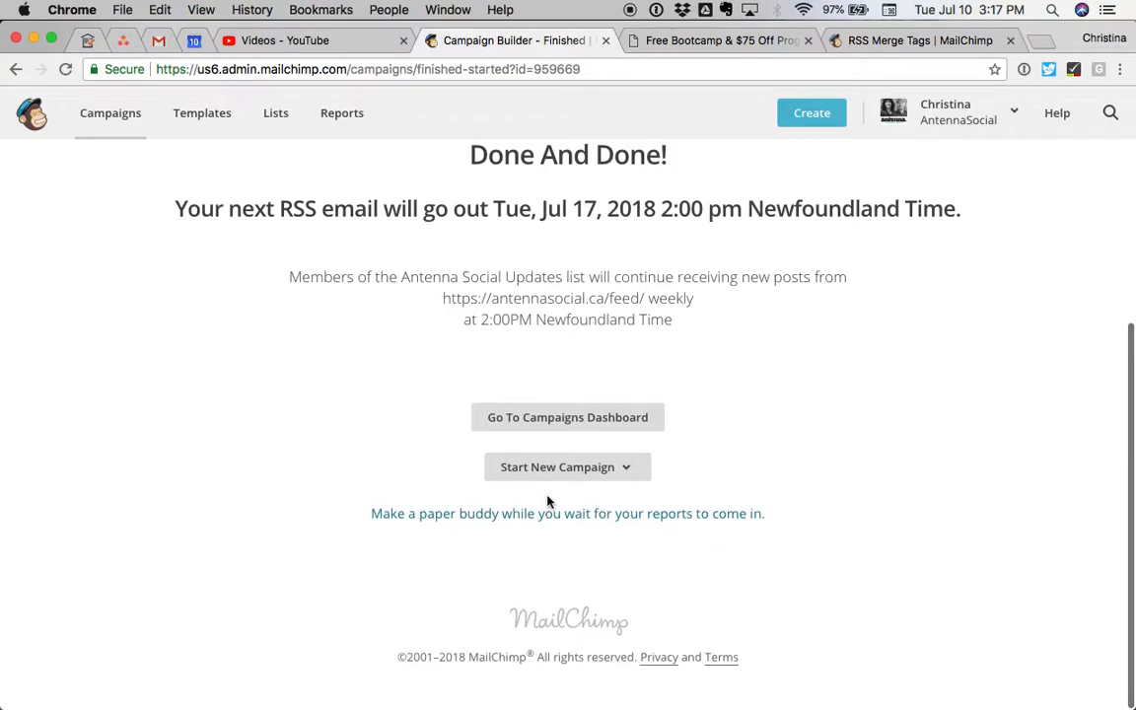